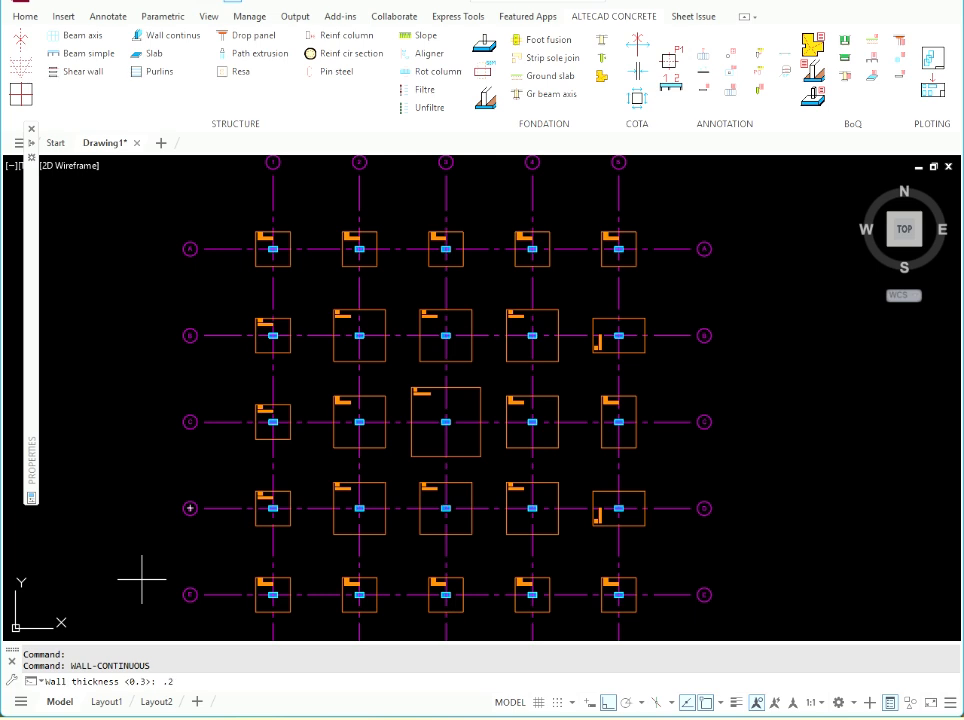
Draw a continuous wall, thickness 0.2 and centre-justified, along axis A between the facing sides of the columns at axes 5 and 4
{"action": "key", "text": "Return"}
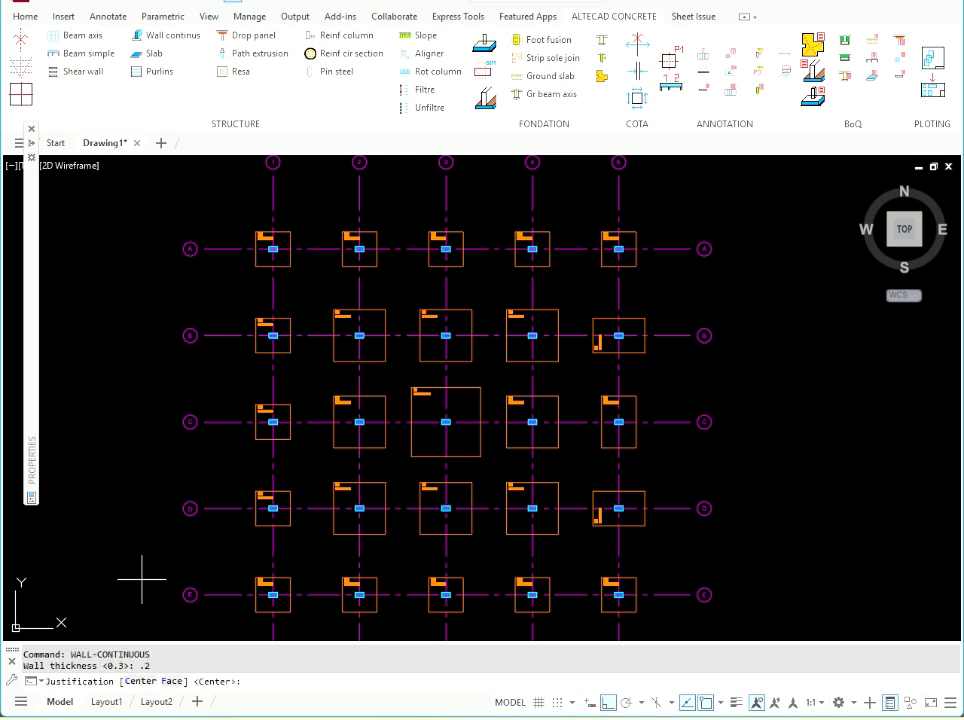
{"action": "key", "text": "Return"}
{"action": "scroll", "coordinate": [620, 240], "scroll_direction": "up", "scroll_amount": 6}
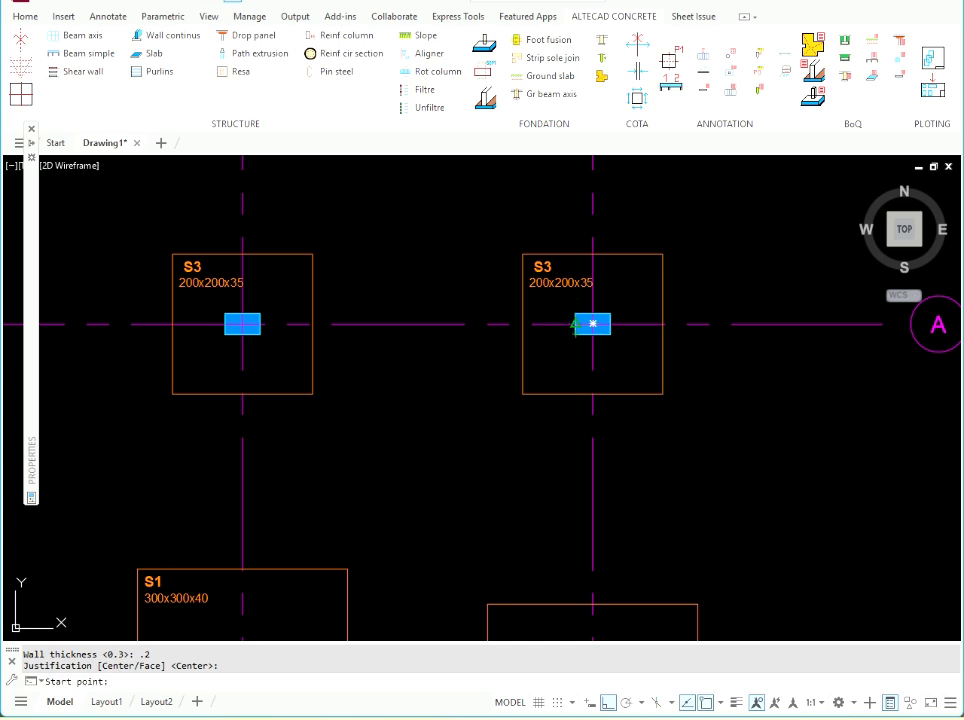
{"action": "left_click", "coordinate": [576, 324]}
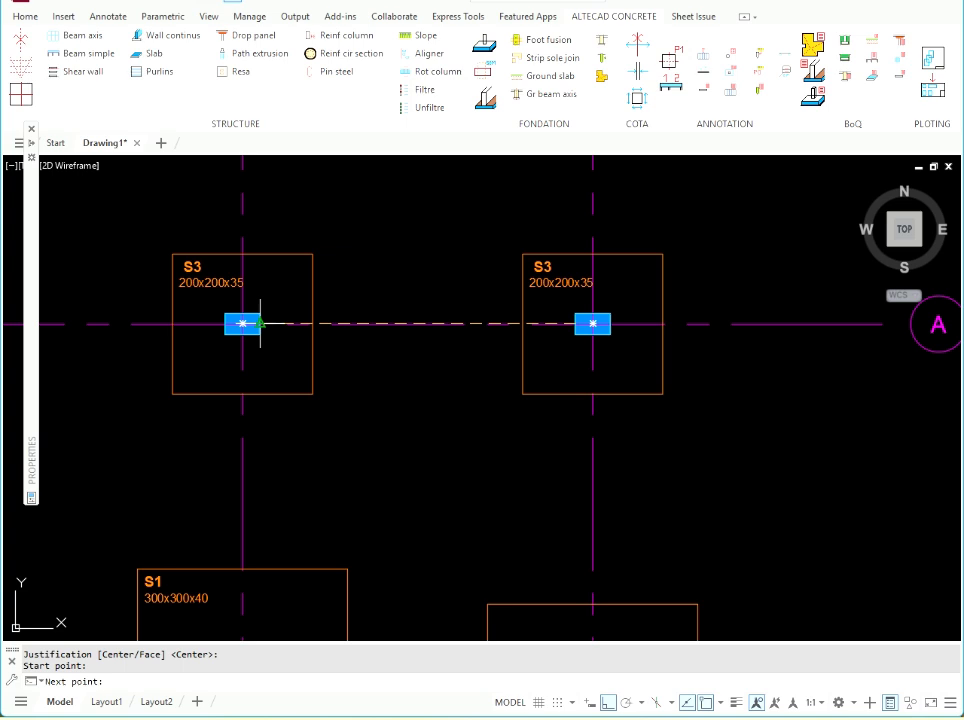
{"action": "left_click", "coordinate": [260, 323]}
{"action": "key", "text": "Return"}
{"action": "key", "text": "Return"}
Draw another centre-justified 0.2 continuous wall along axis A from the axis 4 column to the axis 3 column, leaving it open
{"action": "mouse_move", "coordinate": [349, 382]}
{"action": "middle_mouse_down"}
{"action": "mouse_move", "coordinate": [588, 393]}
{"action": "mouse_move", "coordinate": [620, 379]}
{"action": "middle_mouse_up"}
{"action": "key", "text": "Return"}
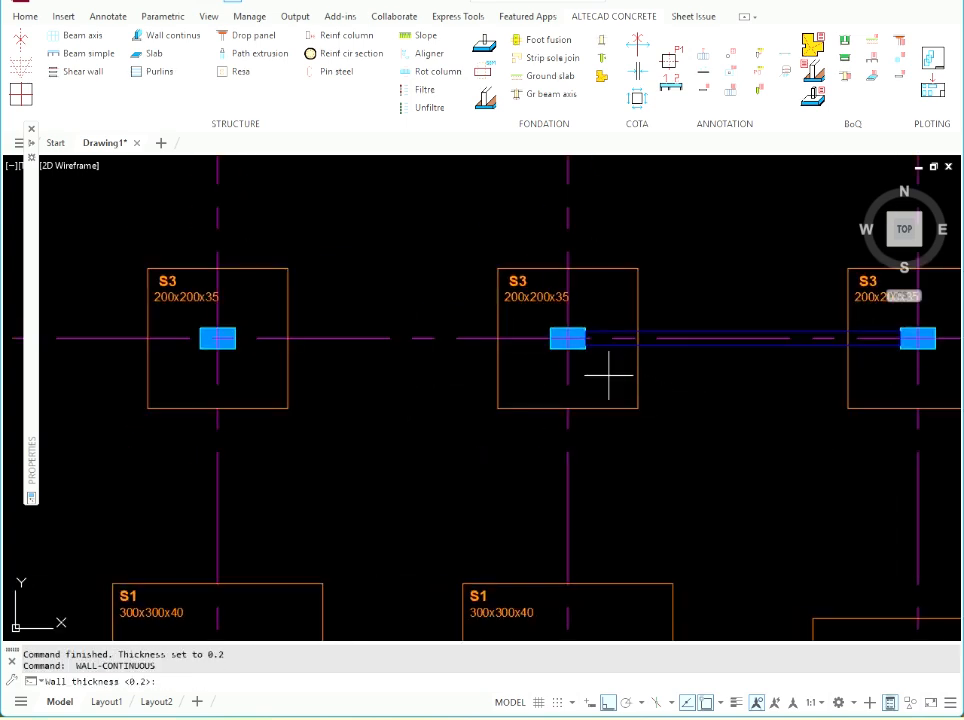
{"action": "key", "text": "Return"}
{"action": "key", "text": "Return"}
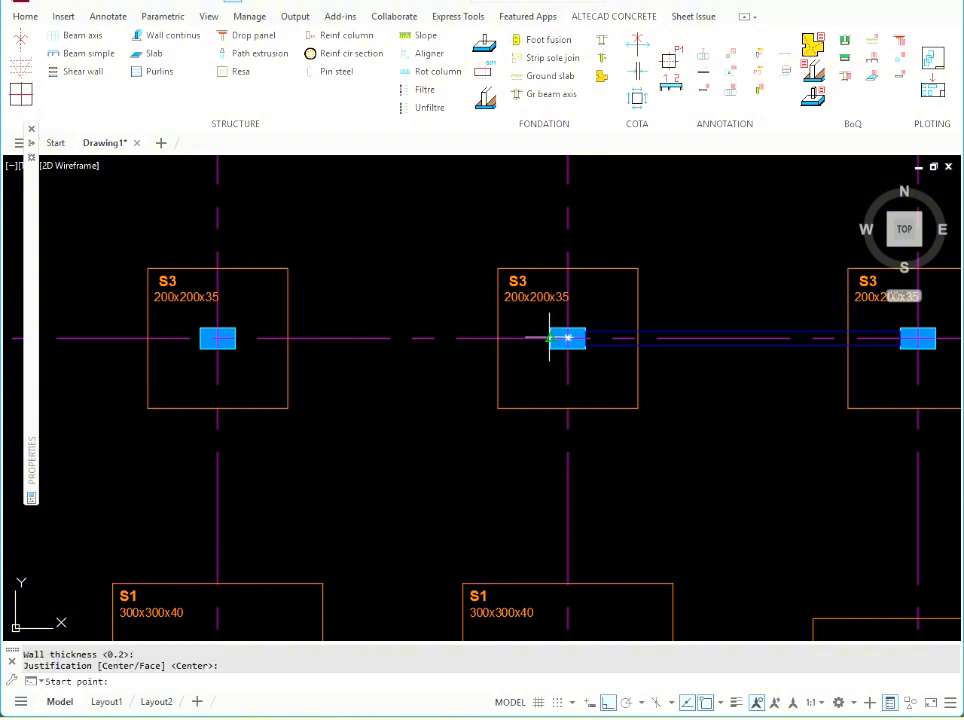
{"action": "left_click", "coordinate": [550, 338]}
{"action": "left_click", "coordinate": [222, 337]}
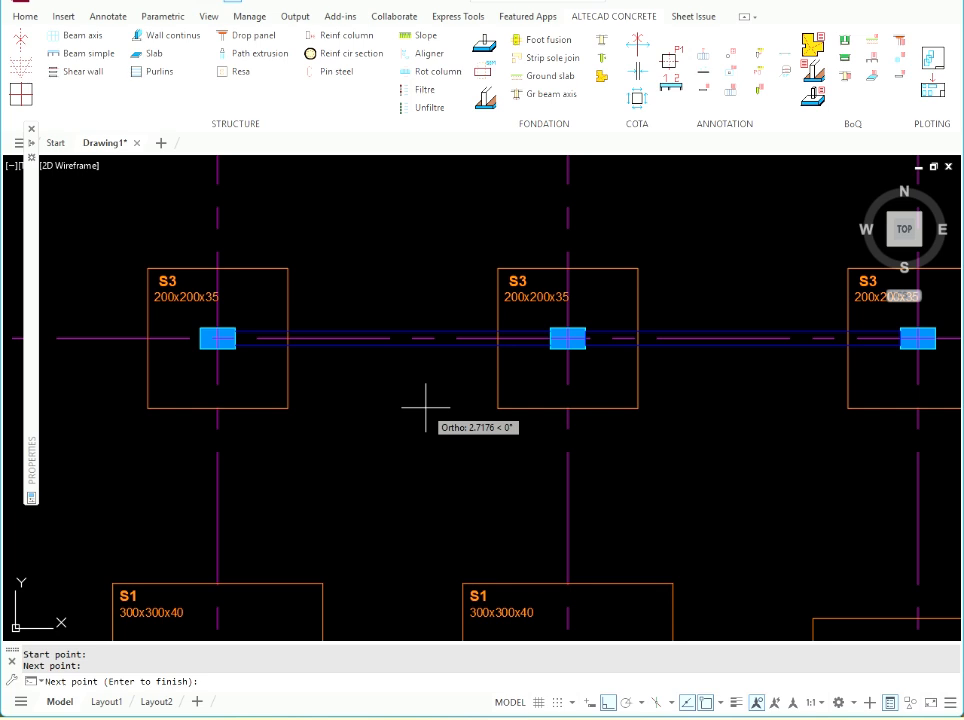
{"action": "key", "text": "Return"}
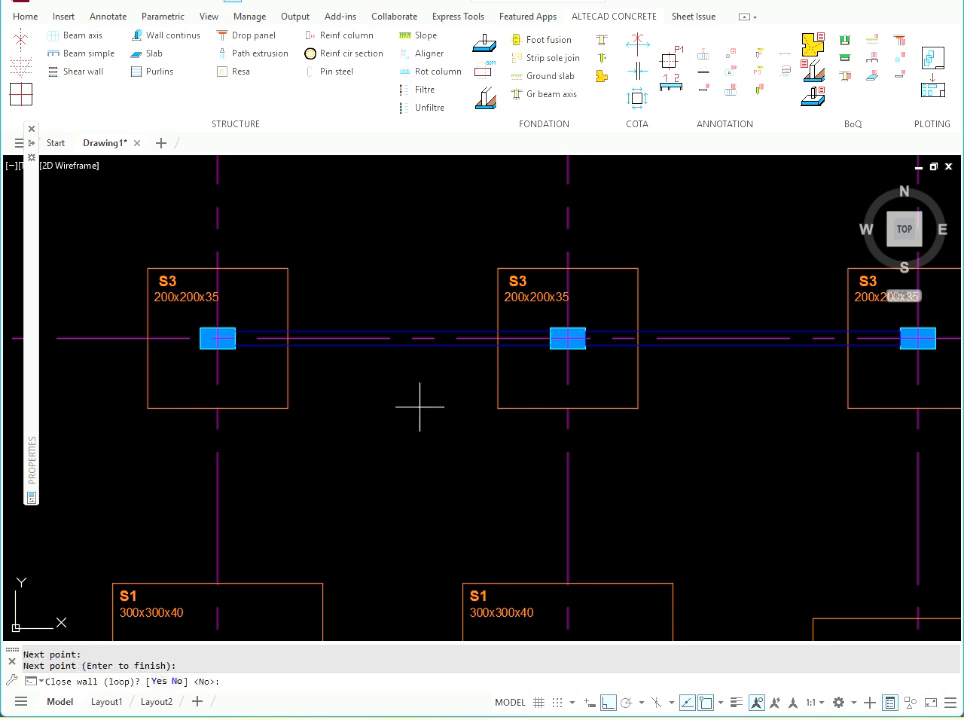
{"action": "key", "text": "Return"}
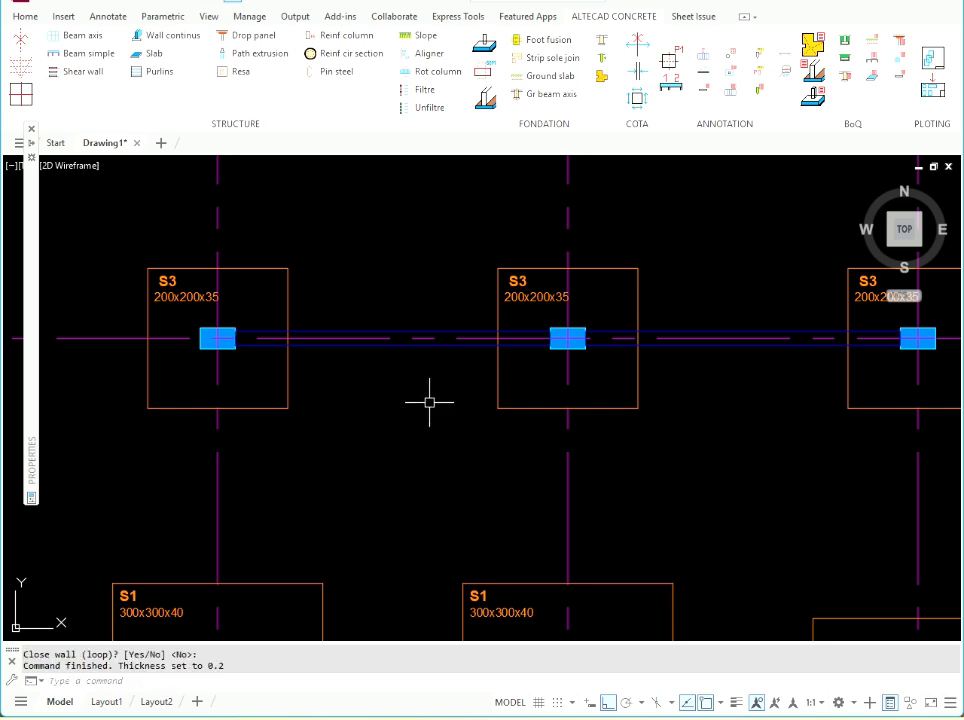
{"action": "scroll", "coordinate": [512, 398], "scroll_direction": "down", "scroll_amount": 6}
{"action": "scroll", "coordinate": [697, 374], "scroll_direction": "up", "scroll_amount": 4}
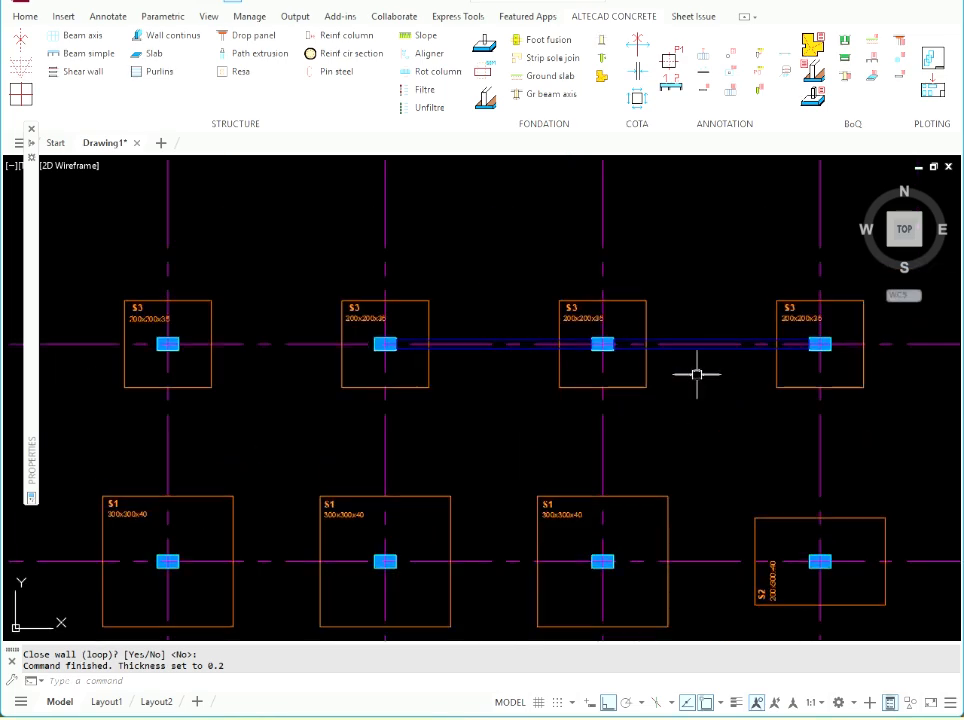
{"action": "scroll", "coordinate": [558, 343], "scroll_direction": "down", "scroll_amount": 4}
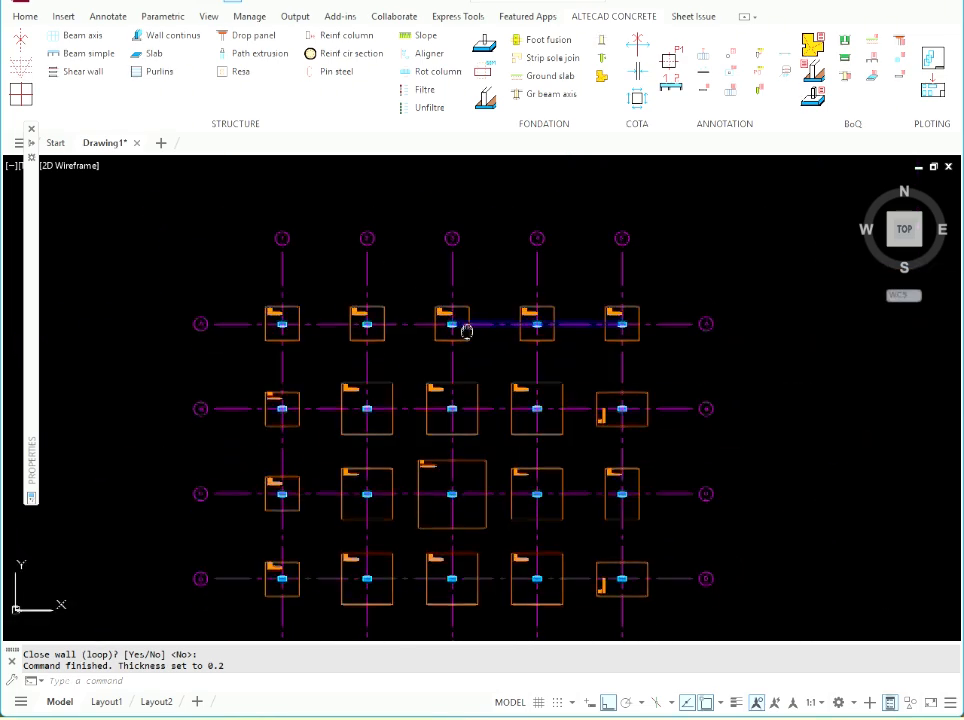
{"action": "left_click", "coordinate": [147, 38]}
{"action": "scroll", "coordinate": [420, 323], "scroll_direction": "up", "scroll_amount": 5}
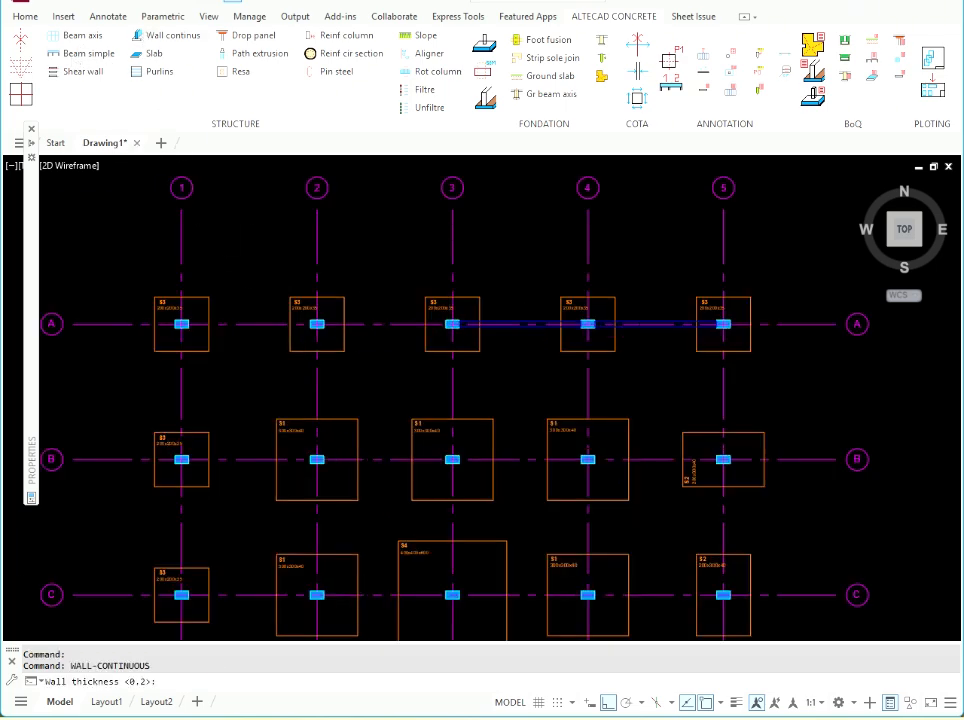
{"action": "left_click", "coordinate": [428, 325]}
{"action": "scroll", "coordinate": [570, 316], "scroll_direction": "down", "scroll_amount": 5}
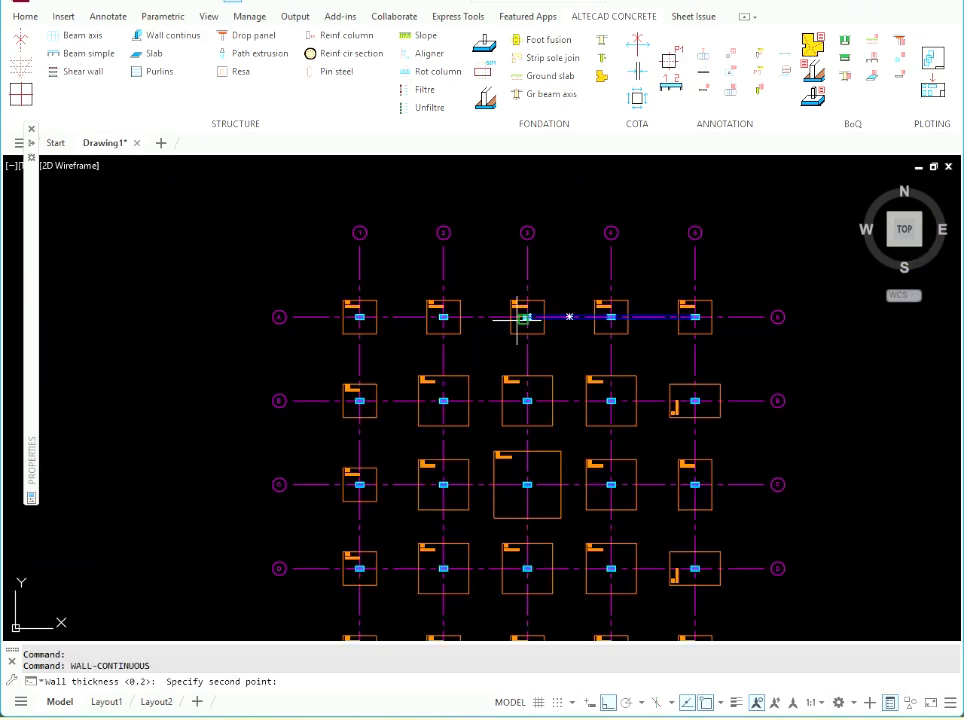
{"action": "scroll", "coordinate": [381, 323], "scroll_direction": "up", "scroll_amount": 4}
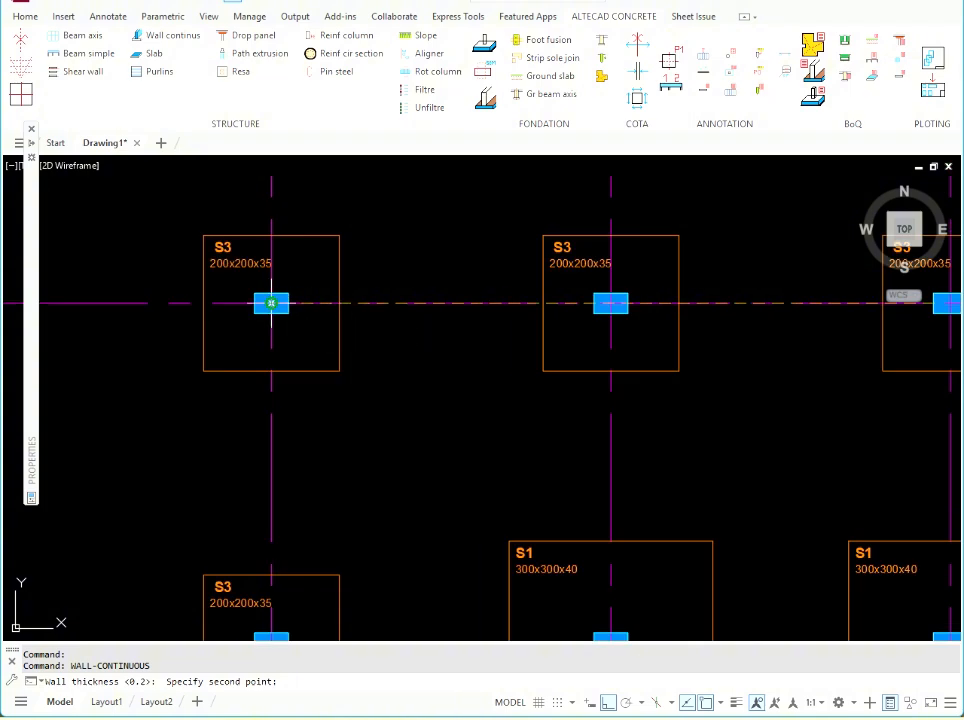
{"action": "left_click", "coordinate": [288, 303]}
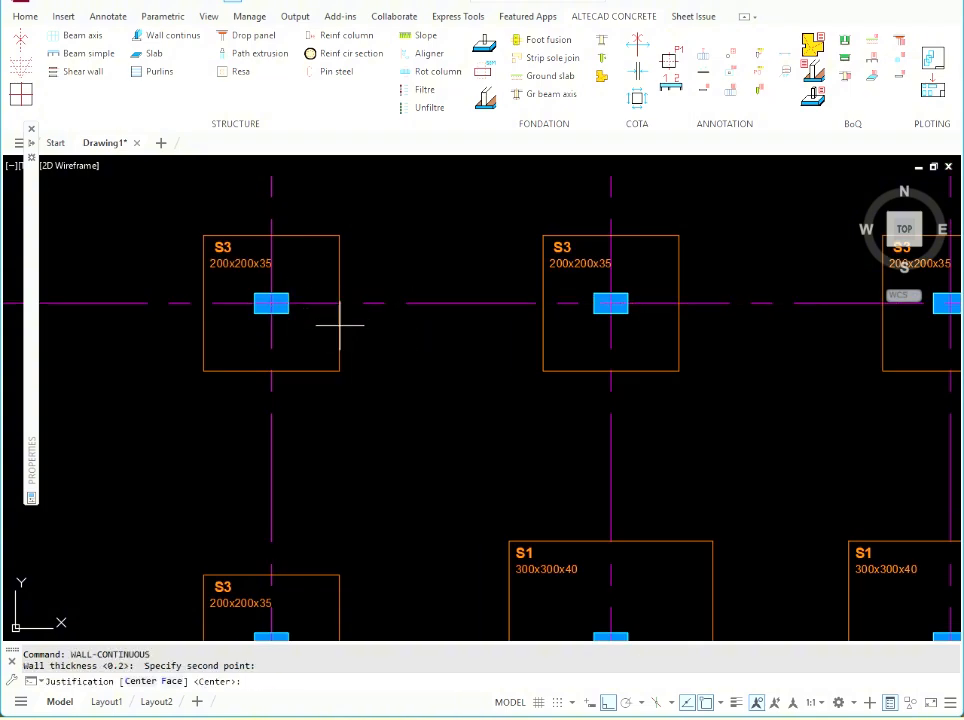
{"action": "key", "text": "Escape"}
Draw a centre-justified continuous wall with thickness 0.2 along axis A from the axis 3 column to the inner side of the axis 1 column
{"action": "key", "text": "Return"}
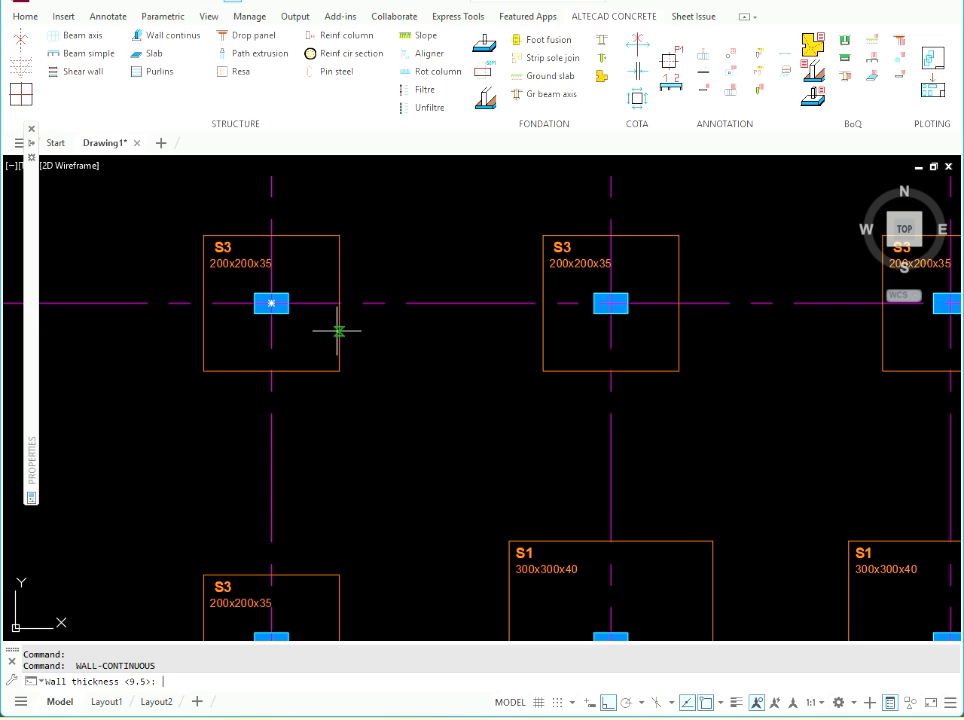
{"action": "type", "text": "0.2"}
{"action": "key", "text": "Return"}
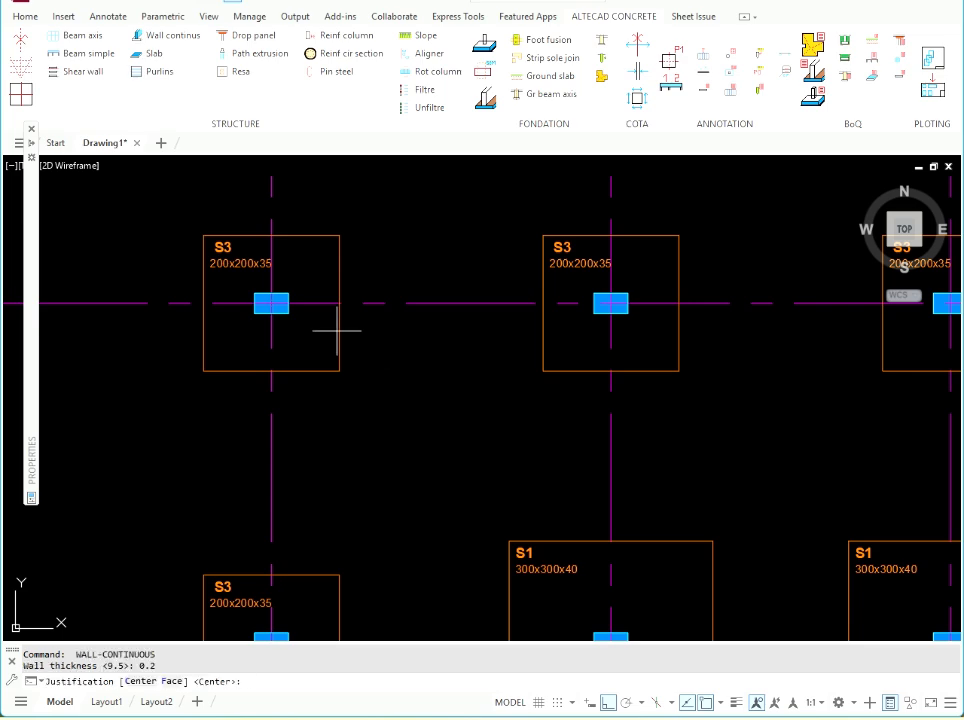
{"action": "scroll", "coordinate": [336, 330], "scroll_direction": "down", "scroll_amount": 6}
{"action": "scroll", "coordinate": [505, 331], "scroll_direction": "up", "scroll_amount": 4}
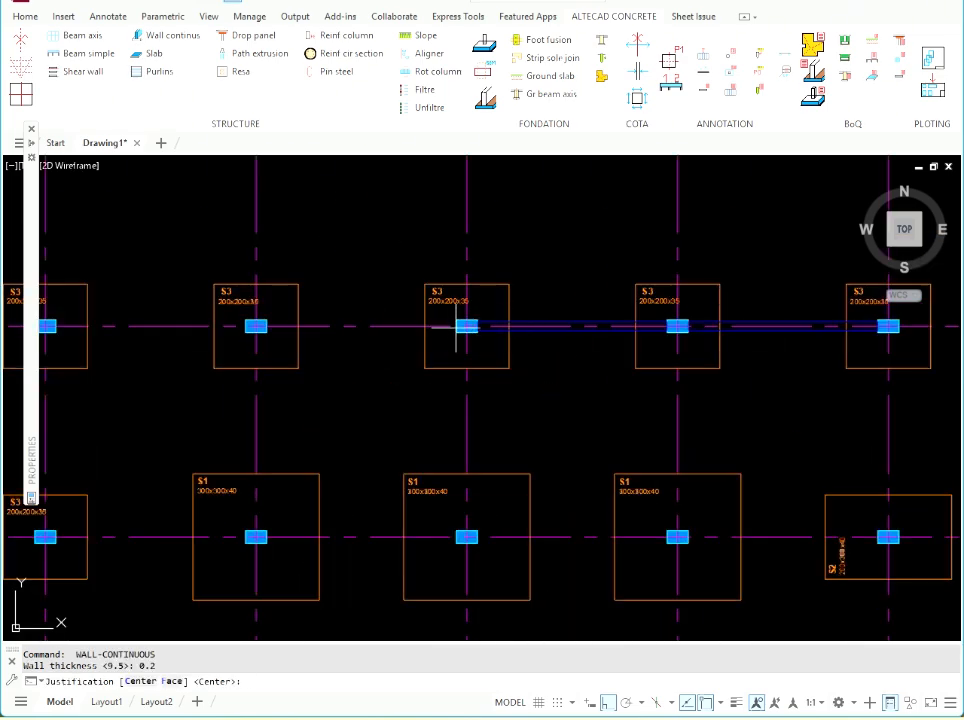
{"action": "key", "text": "Return"}
{"action": "scroll", "coordinate": [445, 335], "scroll_direction": "up", "scroll_amount": 5}
{"action": "left_click", "coordinate": [544, 278]}
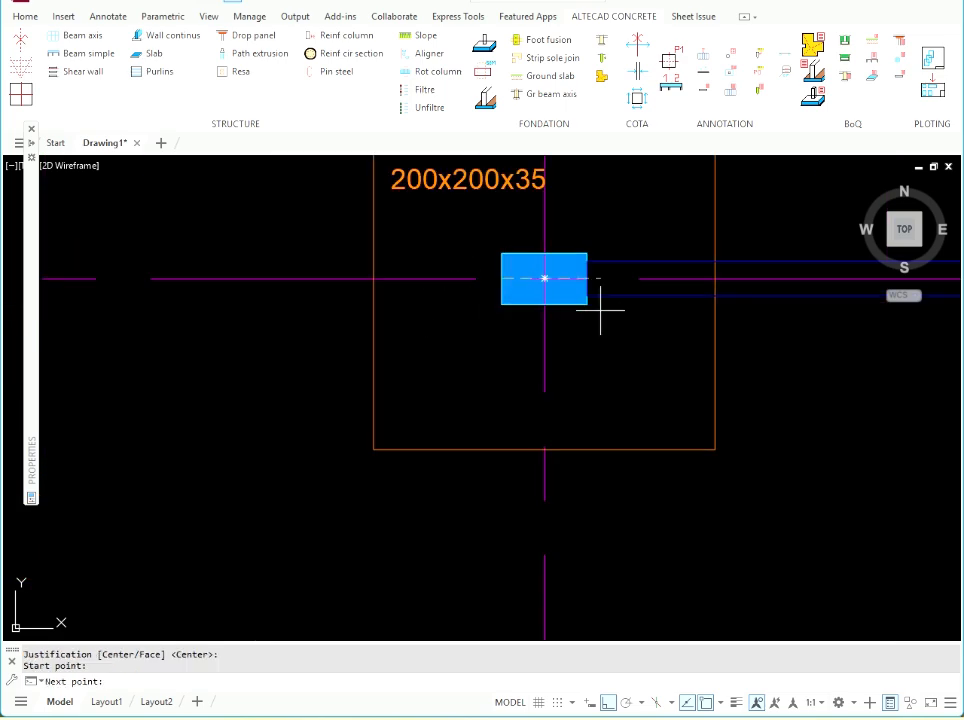
{"action": "scroll", "coordinate": [600, 315], "scroll_direction": "down", "scroll_amount": 5}
{"action": "scroll", "coordinate": [336, 315], "scroll_direction": "up", "scroll_amount": 5}
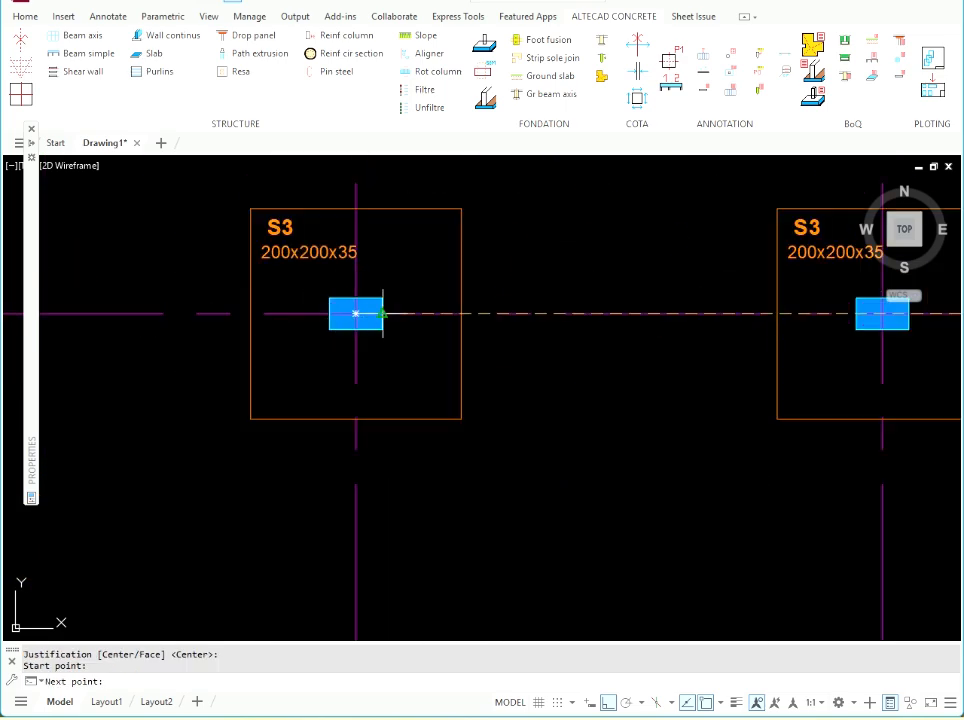
{"action": "left_click", "coordinate": [382, 314]}
{"action": "scroll", "coordinate": [470, 338], "scroll_direction": "down", "scroll_amount": 5}
{"action": "scroll", "coordinate": [501, 316], "scroll_direction": "up", "scroll_amount": 5}
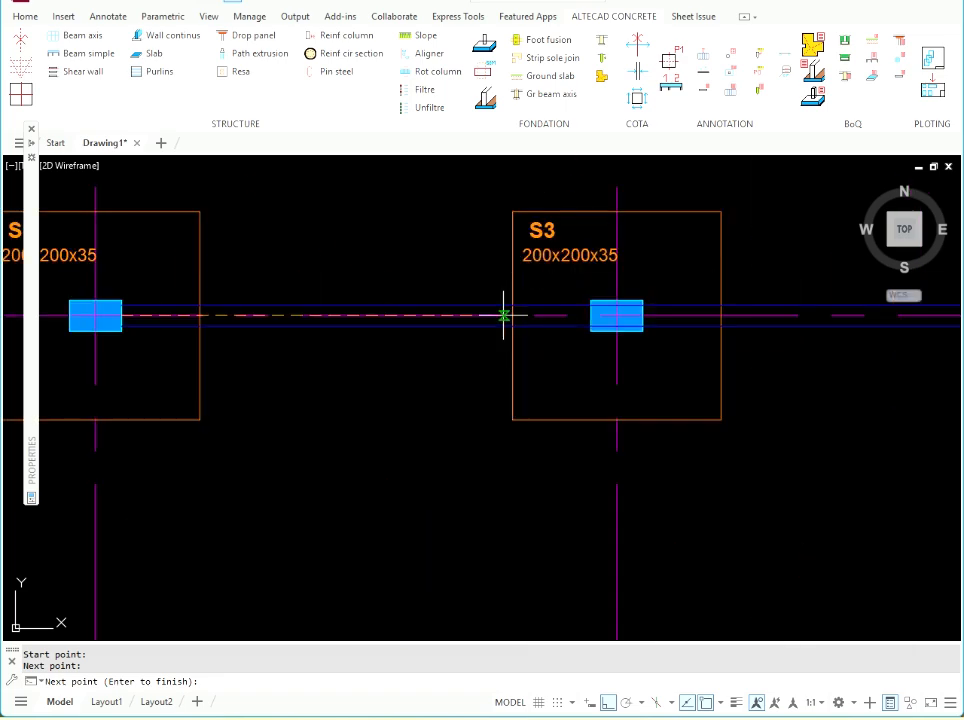
{"action": "scroll", "coordinate": [603, 316], "scroll_direction": "down", "scroll_amount": 5}
{"action": "scroll", "coordinate": [486, 327], "scroll_direction": "up", "scroll_amount": 5}
{"action": "key", "text": "Escape"}
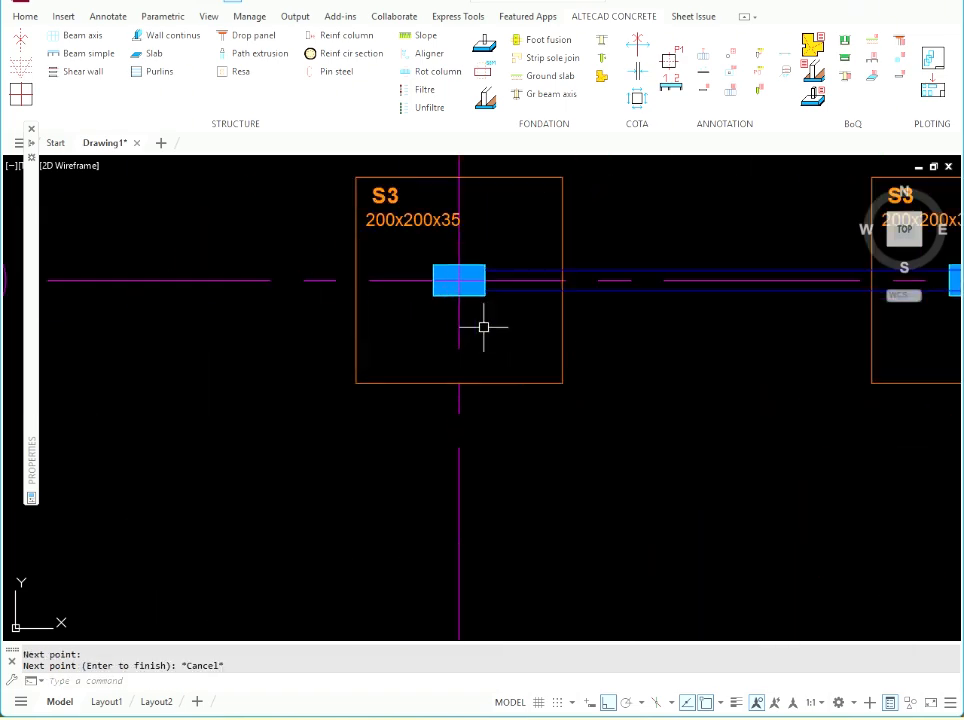
{"action": "key", "text": "Return"}
{"action": "left_click", "coordinate": [459, 296]}
{"action": "scroll", "coordinate": [472, 318], "scroll_direction": "down", "scroll_amount": 5}
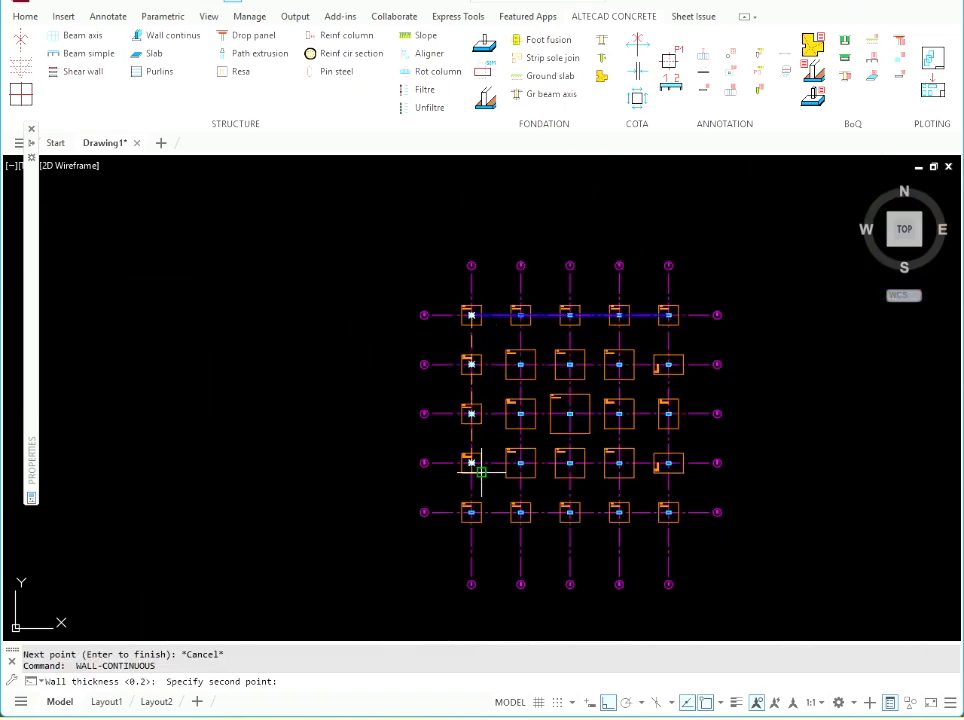
{"action": "scroll", "coordinate": [479, 527], "scroll_direction": "up", "scroll_amount": 4}
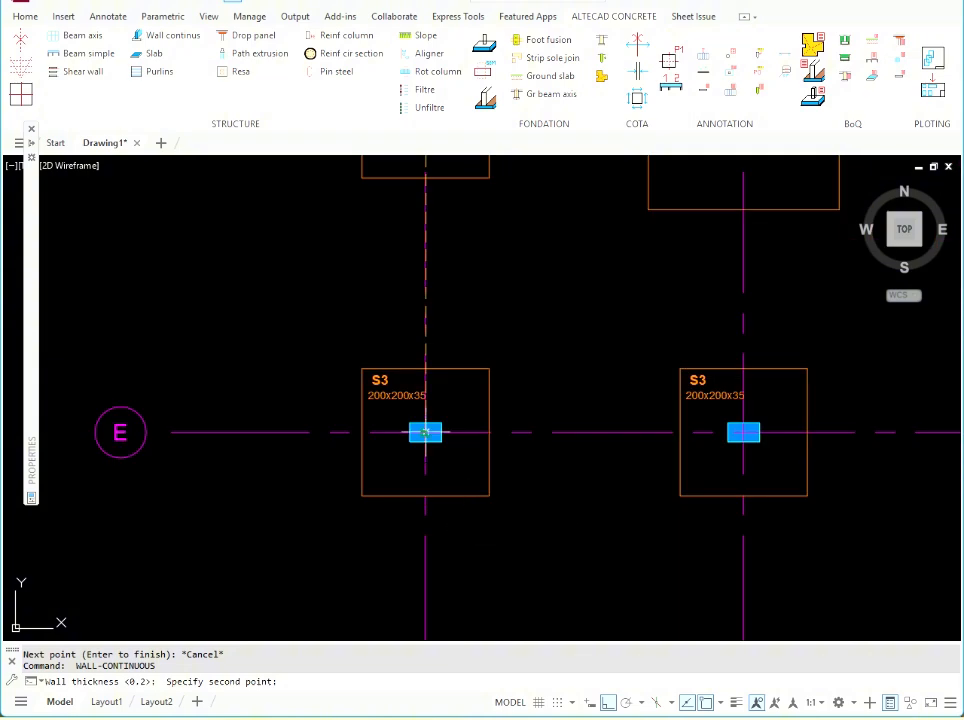
{"action": "left_click", "coordinate": [425, 432]}
{"action": "scroll", "coordinate": [557, 404], "scroll_direction": "down", "scroll_amount": 5}
{"action": "key", "text": "Escape"}
{"action": "key", "text": "Return"}
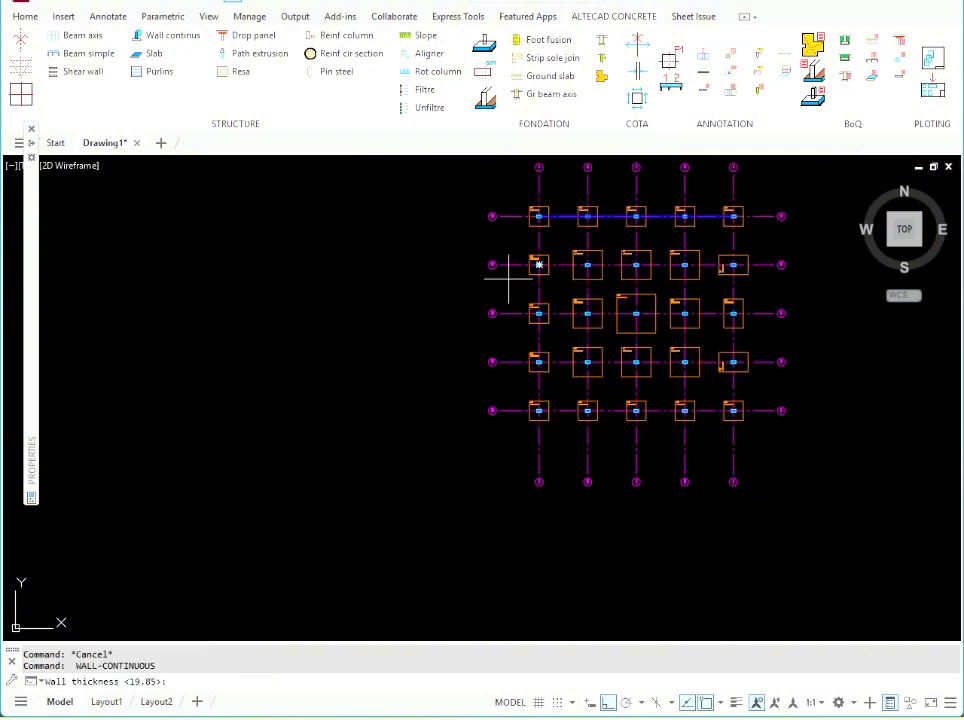
{"action": "type", "text": "0.2"}
{"action": "key", "text": "Return"}
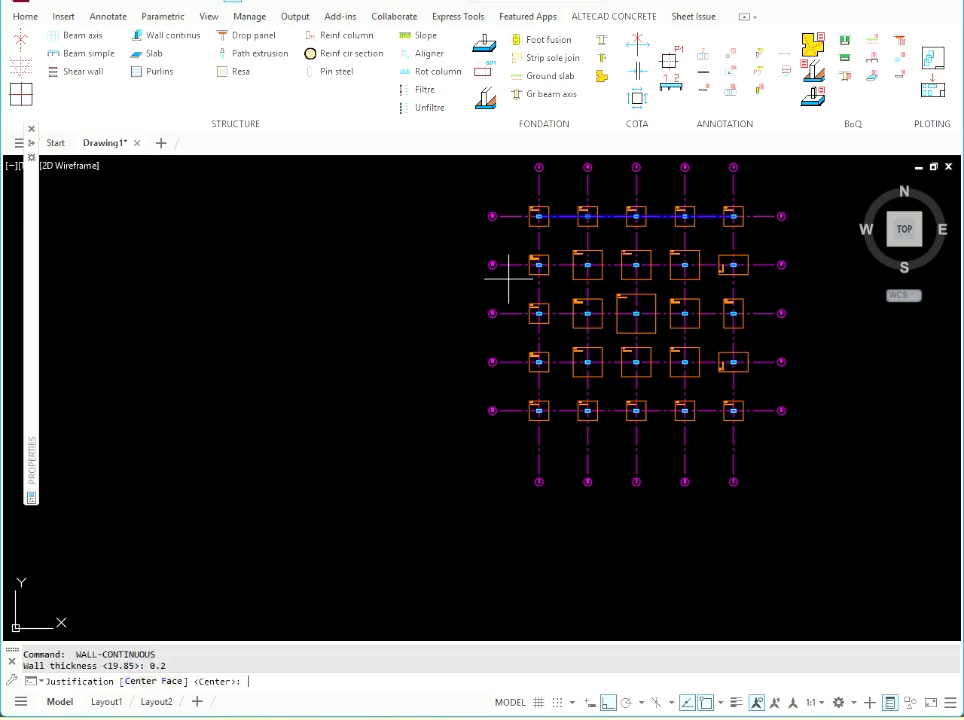
{"action": "key", "text": "Return"}
{"action": "scroll", "coordinate": [510, 272], "scroll_direction": "up", "scroll_amount": 6}
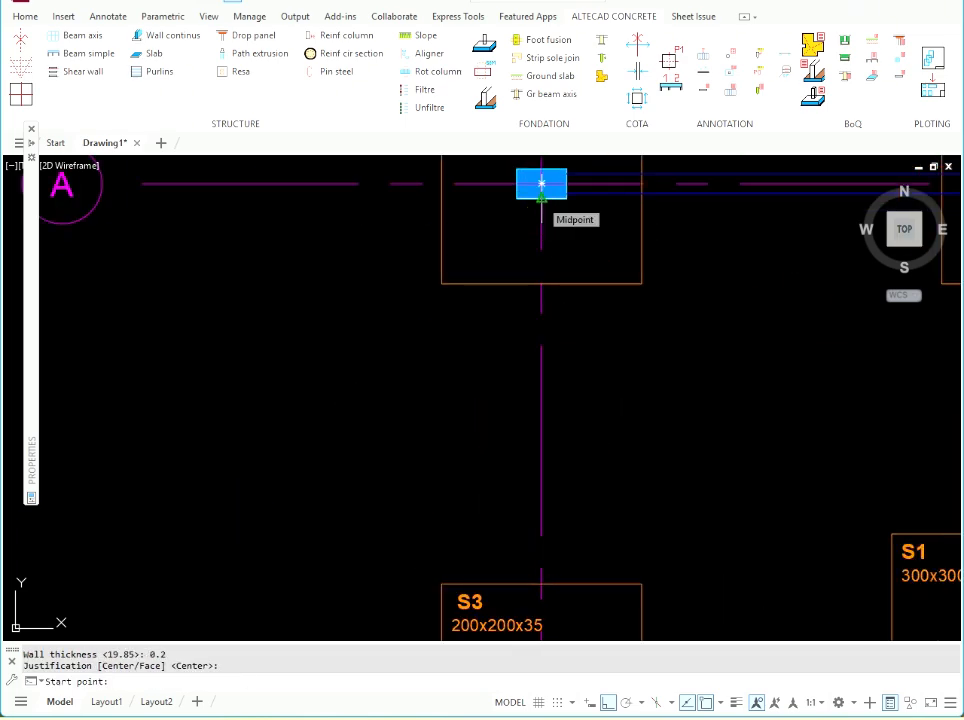
{"action": "key", "text": "Escape"}
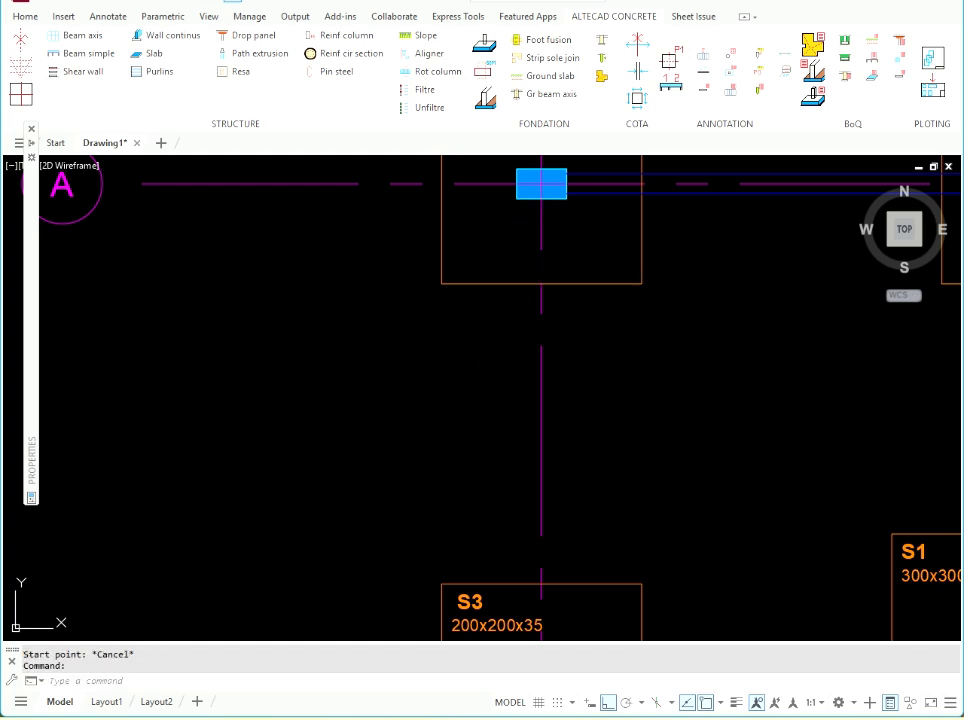
Draw a face-justified 0.2 continuous wall along axis 1, from the outer corner of column E to the outer corner of column A
{"action": "key", "text": "Return"}
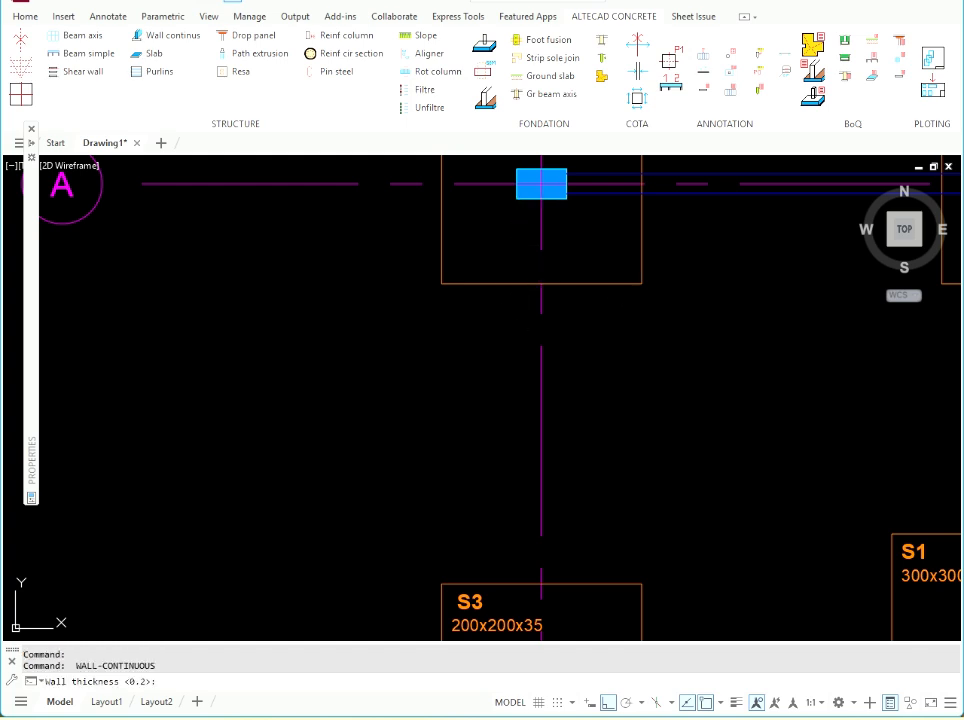
{"action": "key", "text": "Return"}
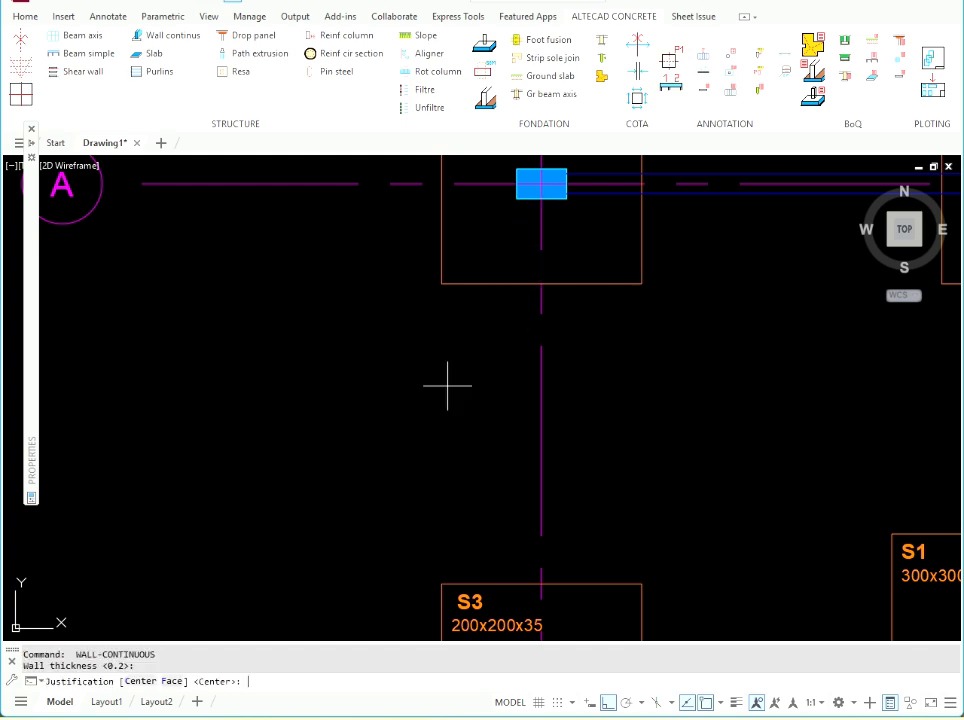
{"action": "left_click", "coordinate": [173, 682]}
{"action": "scroll", "coordinate": [448, 327], "scroll_direction": "down", "scroll_amount": 5}
{"action": "scroll", "coordinate": [445, 560], "scroll_direction": "up", "scroll_amount": 3}
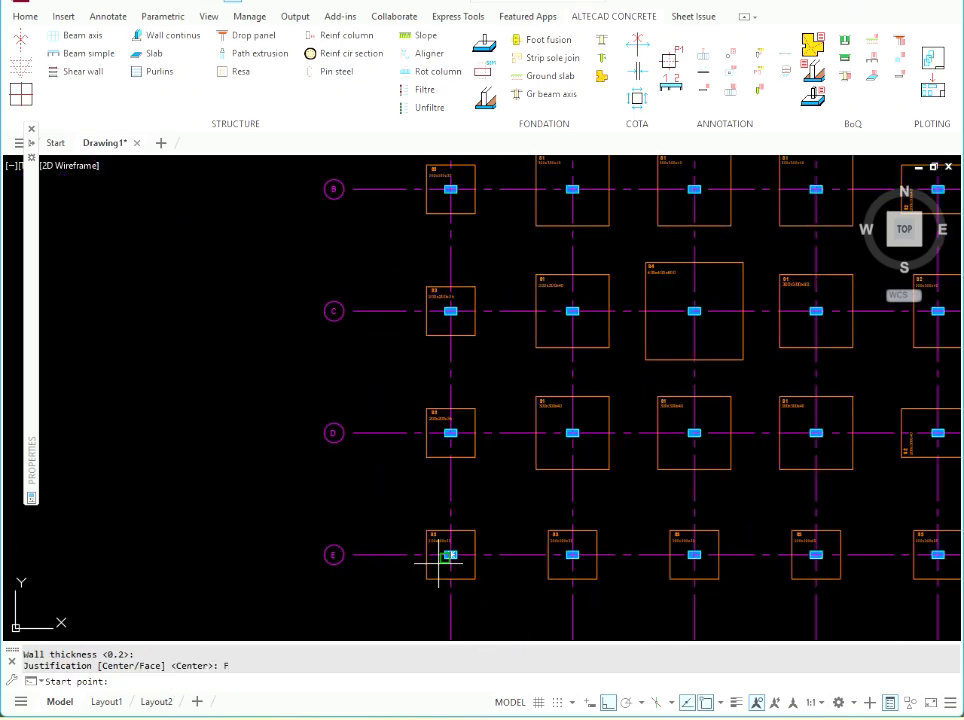
{"action": "scroll", "coordinate": [440, 560], "scroll_direction": "up", "scroll_amount": 4}
{"action": "left_click", "coordinate": [459, 517]}
{"action": "scroll", "coordinate": [451, 352], "scroll_direction": "down", "scroll_amount": 5}
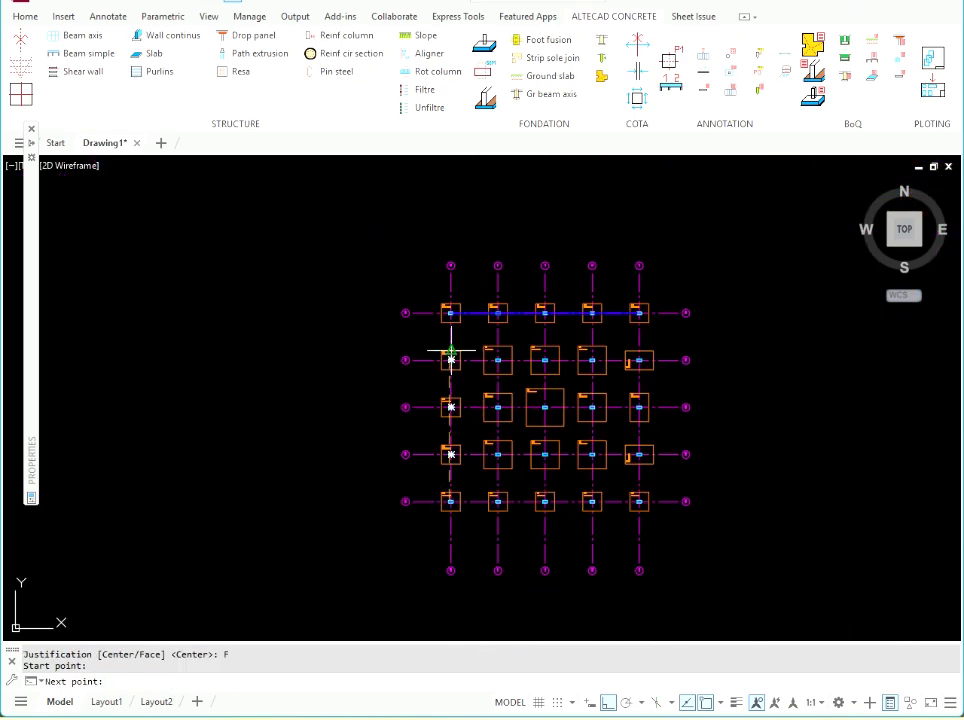
{"action": "scroll", "coordinate": [452, 313], "scroll_direction": "up", "scroll_amount": 5}
{"action": "left_click", "coordinate": [451, 313]}
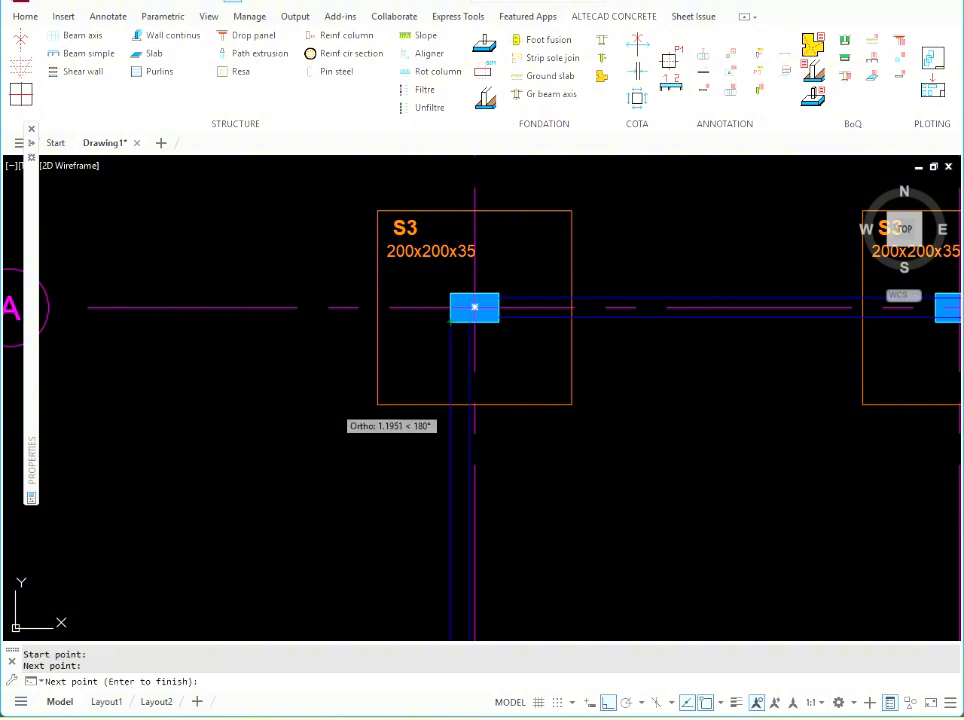
{"action": "key", "text": "Escape"}
{"action": "scroll", "coordinate": [474, 307], "scroll_direction": "down", "scroll_amount": 5}
{"action": "scroll", "coordinate": [398, 355], "scroll_direction": "up", "scroll_amount": 5}
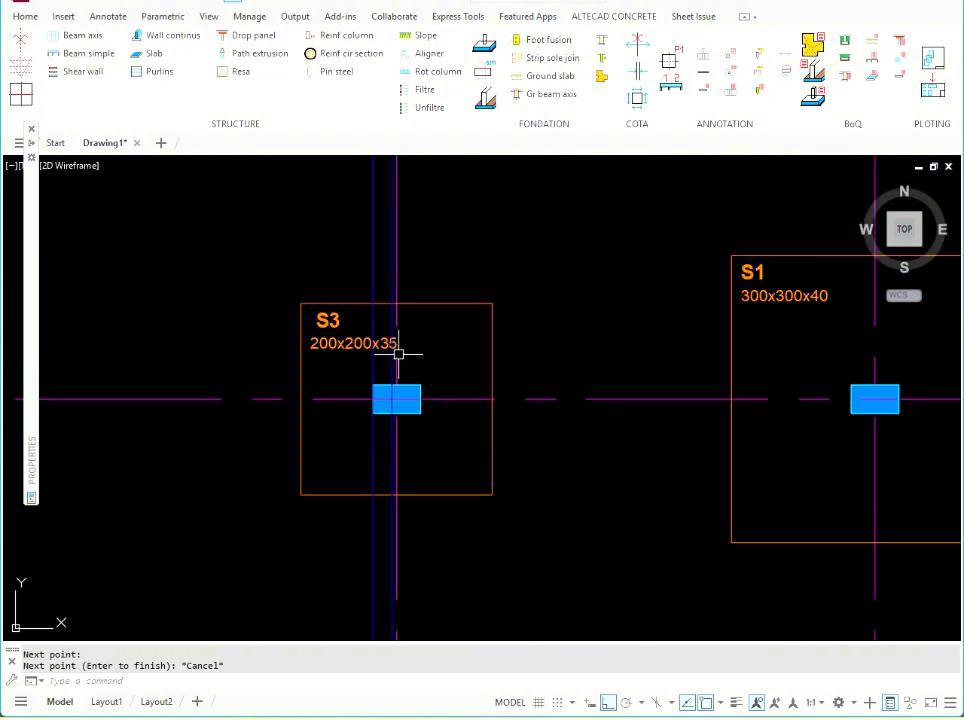
{"action": "scroll", "coordinate": [441, 405], "scroll_direction": "down", "scroll_amount": 5}
{"action": "scroll", "coordinate": [570, 480], "scroll_direction": "up", "scroll_amount": 3}
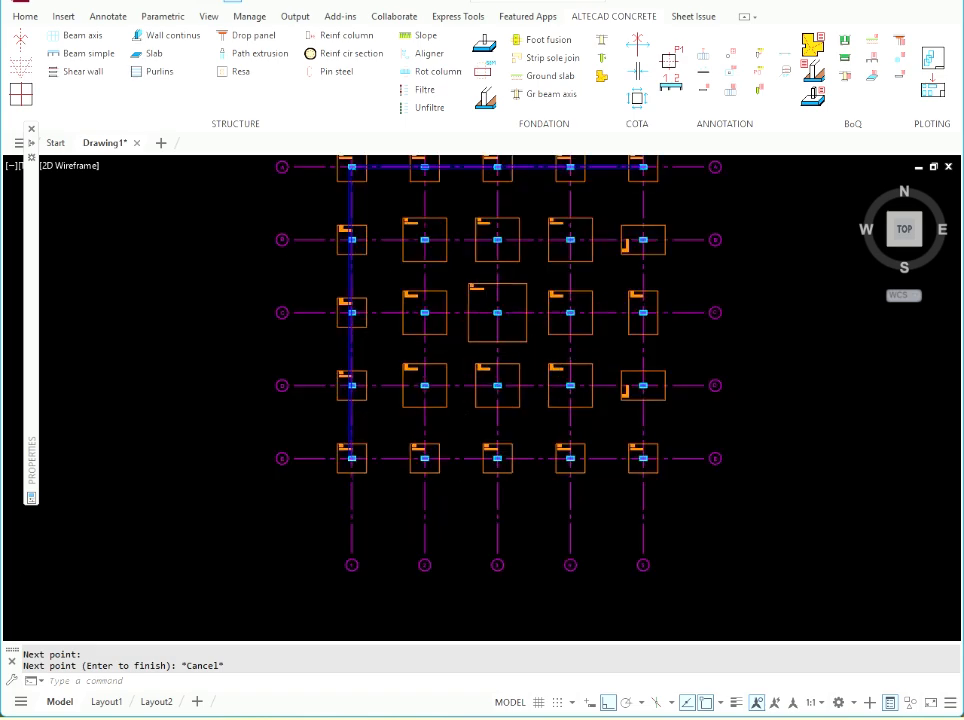
{"action": "scroll", "coordinate": [284, 457], "scroll_direction": "up", "scroll_amount": 2}
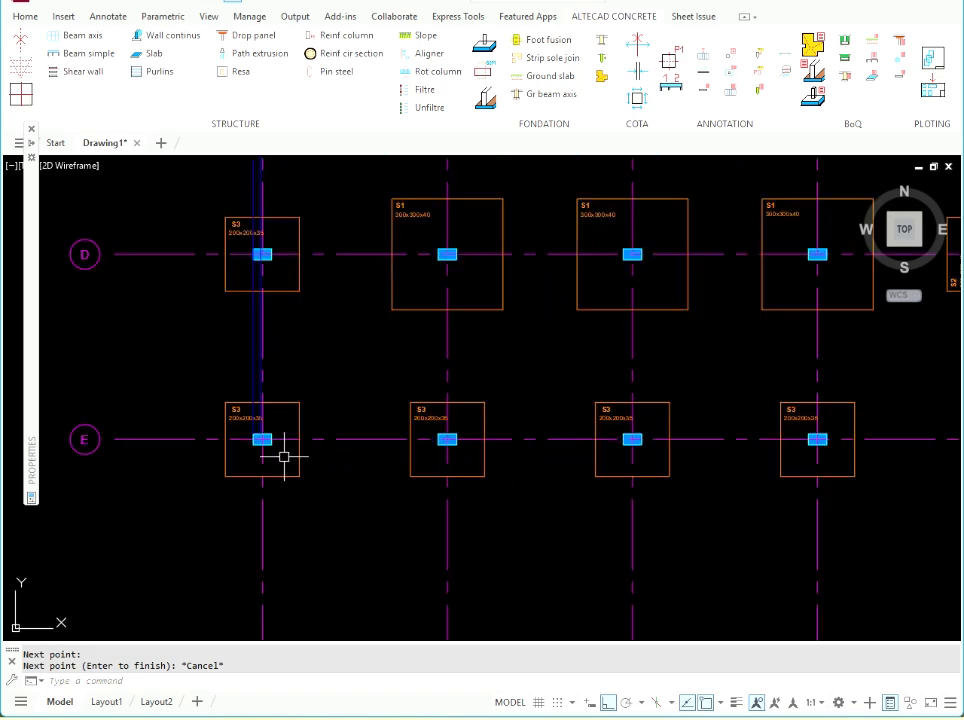
Draw a face-justified 0.2 continuous wall along axis E from the axis 1 column to the near lower corner of the axis 5 column
{"action": "key", "text": "Return"}
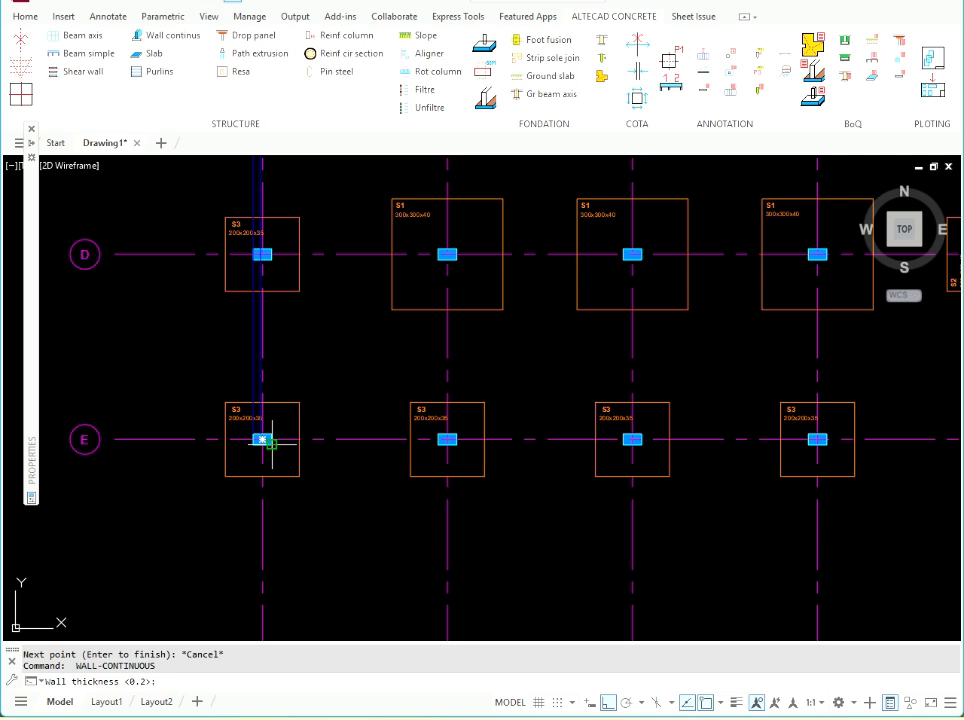
{"action": "key", "text": "Return"}
{"action": "left_click", "coordinate": [170, 681]}
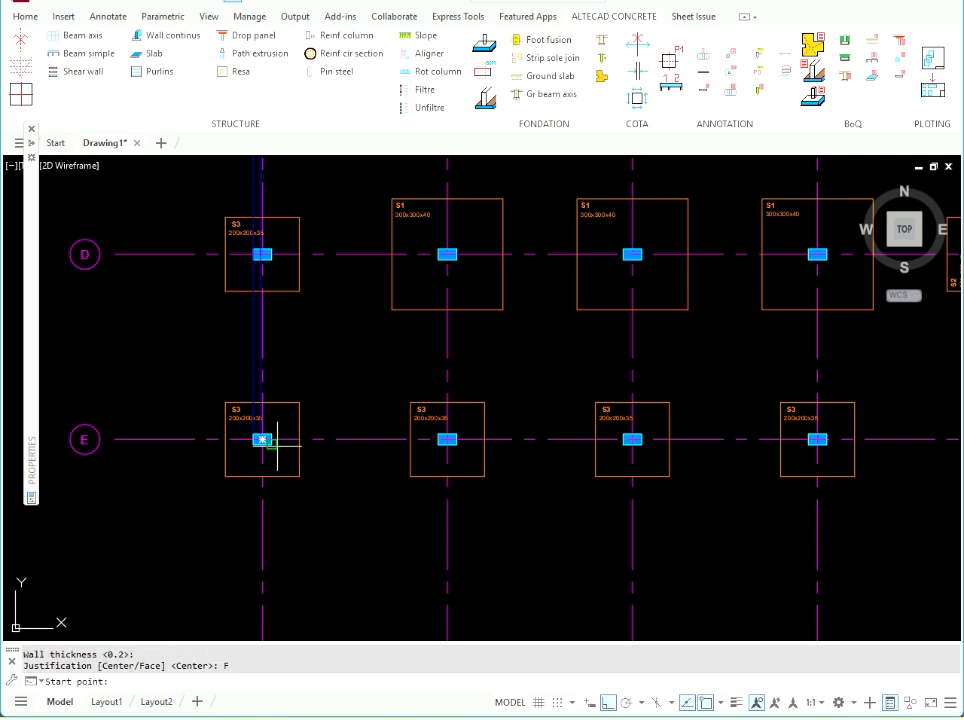
{"action": "left_click", "coordinate": [262, 440]}
{"action": "scroll", "coordinate": [652, 445], "scroll_direction": "down", "scroll_amount": 3}
{"action": "scroll", "coordinate": [458, 453], "scroll_direction": "up", "scroll_amount": 6}
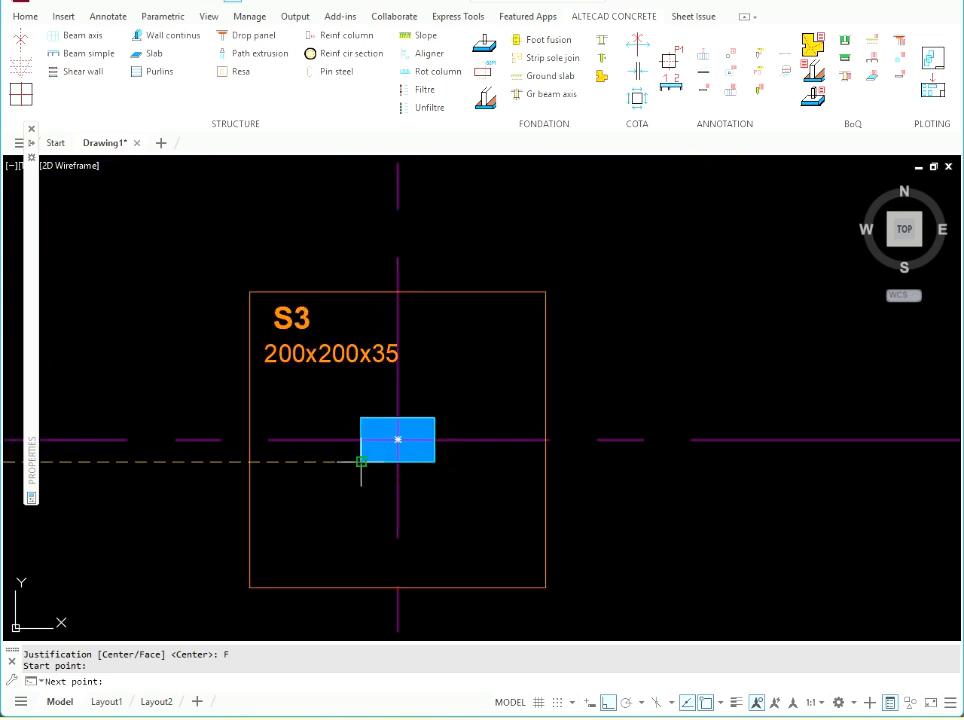
{"action": "left_click", "coordinate": [361, 461]}
{"action": "key", "text": "Escape"}
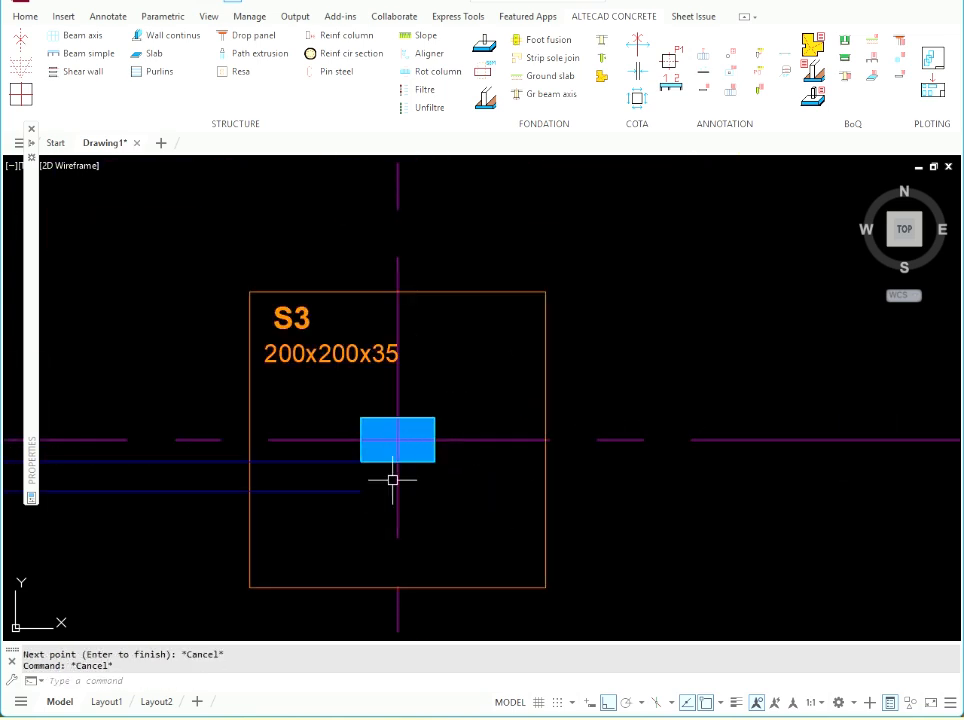
Erase both lines of the face-justified wall just drawn along axis E
{"action": "left_click", "coordinate": [351, 491]}
{"action": "type", "text": "e"}
{"action": "key", "text": "Return"}
{"action": "left_click", "coordinate": [331, 461]}
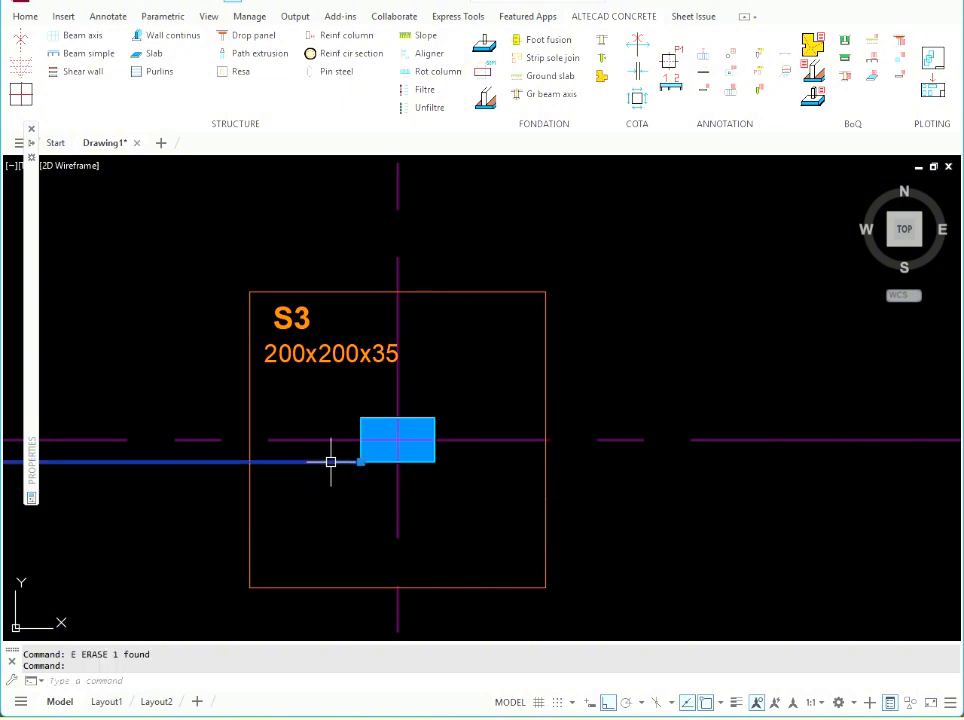
{"action": "scroll", "coordinate": [331, 461], "scroll_direction": "down", "scroll_amount": 9}
{"action": "type", "text": "e"}
{"action": "key", "text": "Return"}
Move the two wall lines on axis 1 and the two on axis A between axes 1 and 3 outside the foundation plan
{"action": "scroll", "coordinate": [295, 453], "scroll_direction": "up", "scroll_amount": 5}
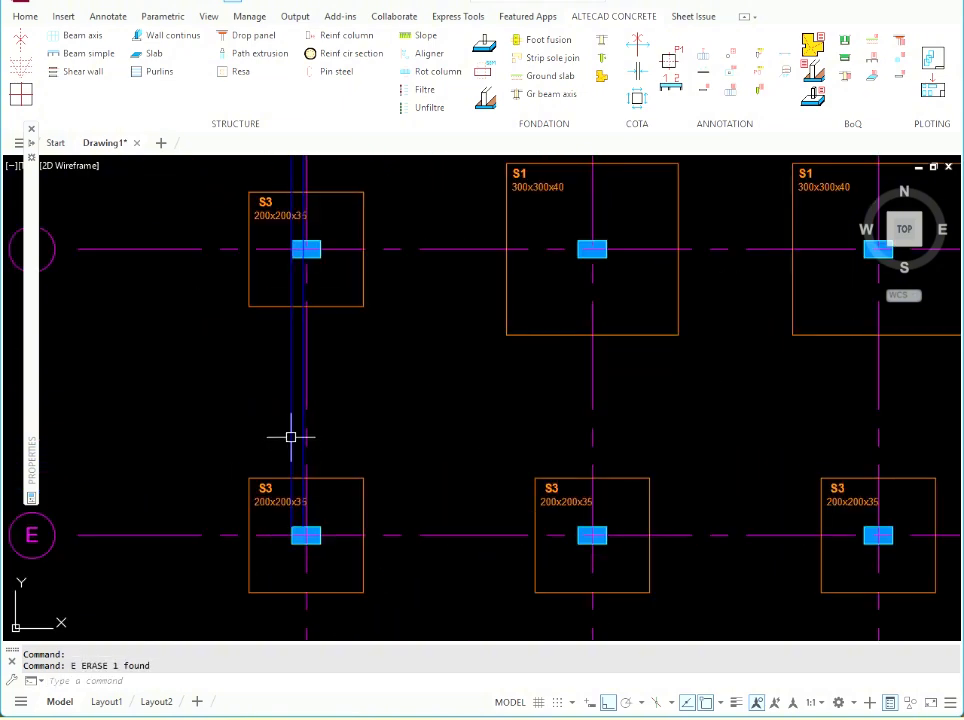
{"action": "left_click", "coordinate": [291, 437]}
{"action": "scroll", "coordinate": [302, 424], "scroll_direction": "up", "scroll_amount": 6}
{"action": "left_click", "coordinate": [299, 413]}
{"action": "scroll", "coordinate": [299, 413], "scroll_direction": "down", "scroll_amount": 12}
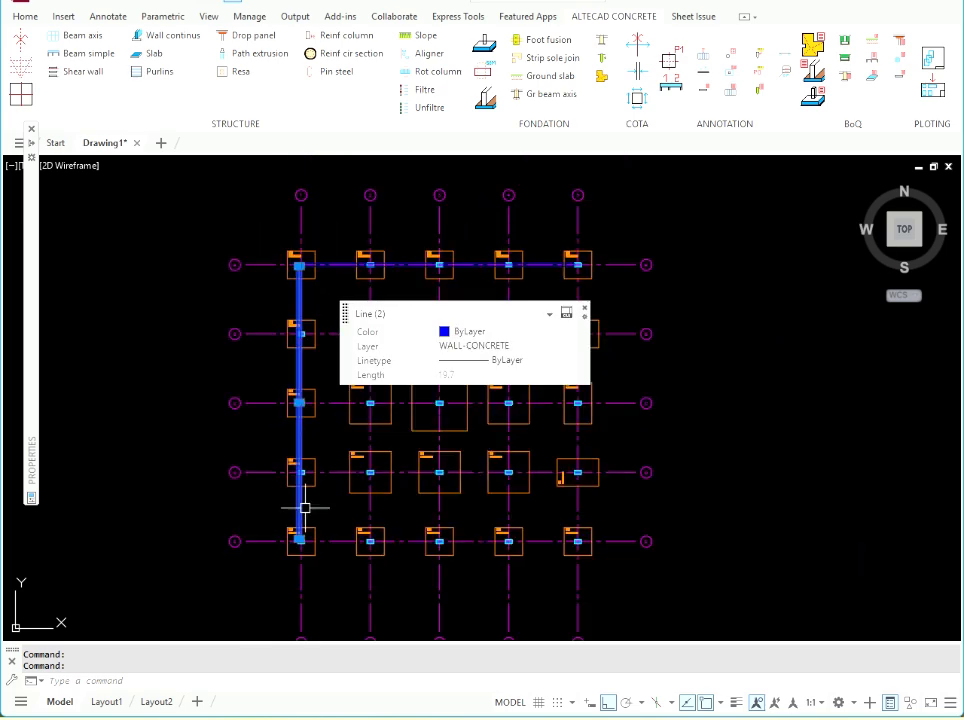
{"action": "scroll", "coordinate": [316, 252], "scroll_direction": "up", "scroll_amount": 8}
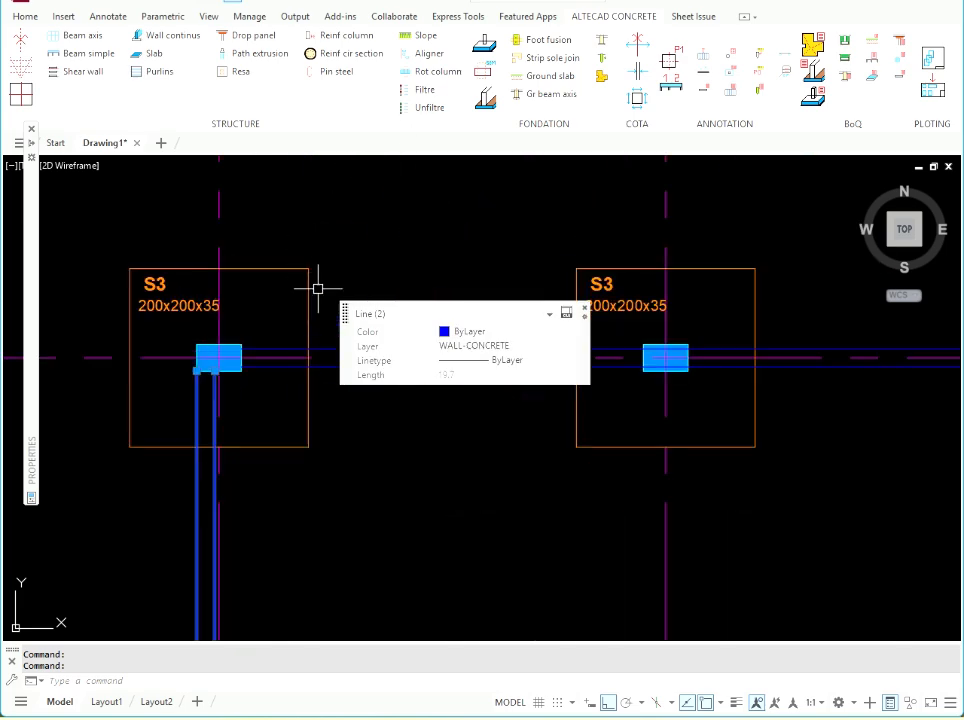
{"action": "left_click", "coordinate": [280, 347]}
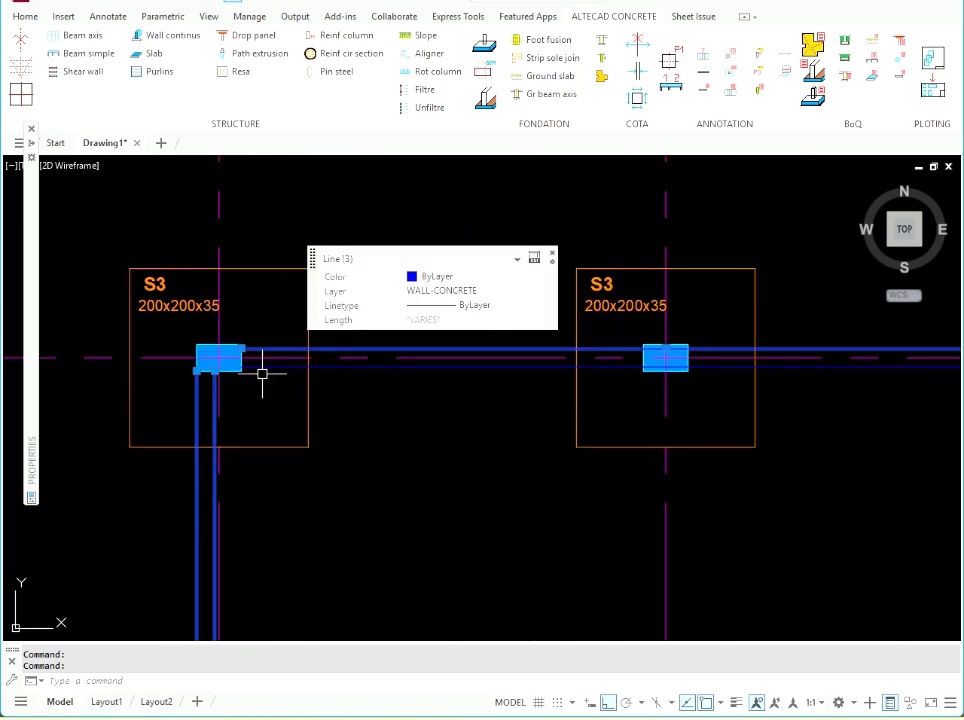
{"action": "scroll", "coordinate": [222, 361], "scroll_direction": "up", "scroll_amount": 6}
{"action": "left_click", "coordinate": [241, 354]}
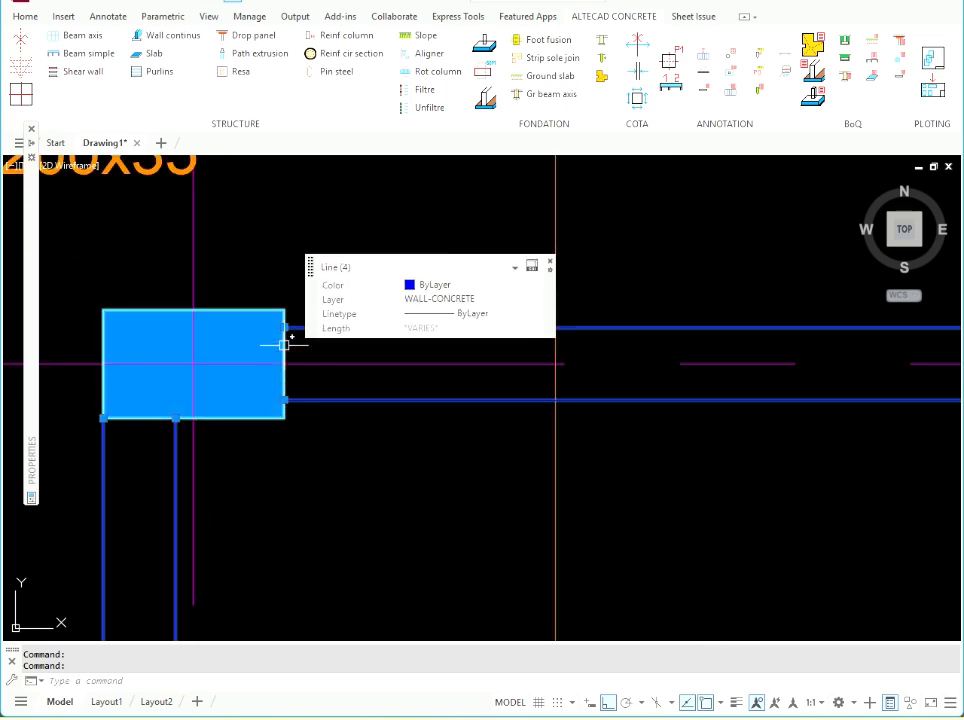
{"action": "middle_click_drag", "start_coordinate": [284, 344], "coordinate": [565, 531]}
{"action": "scroll", "coordinate": [560, 490], "scroll_direction": "up", "scroll_amount": 4}
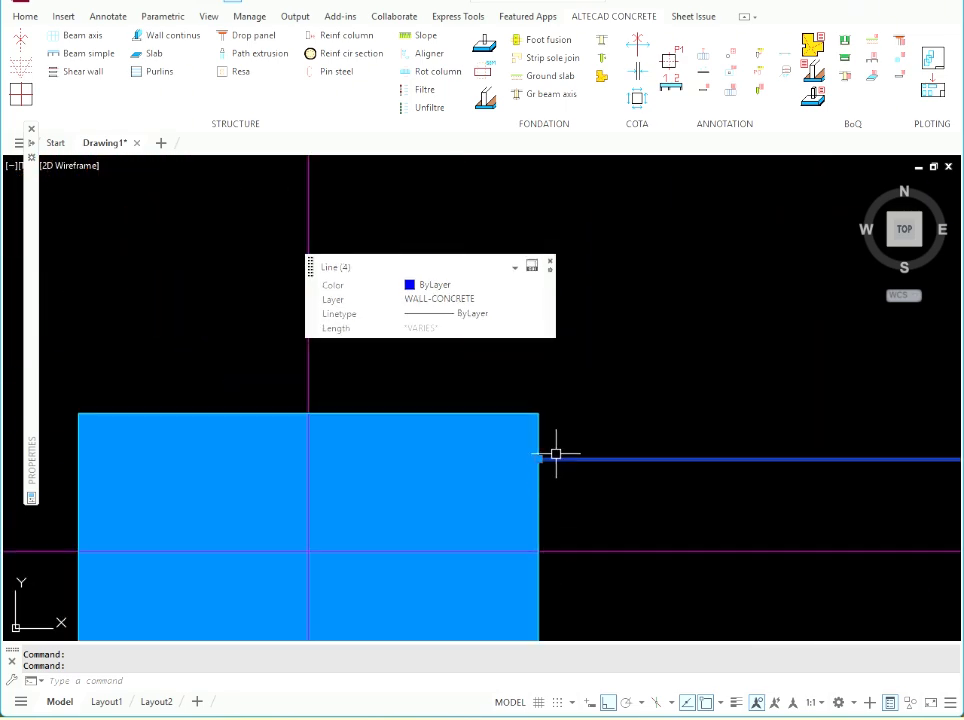
{"action": "scroll", "coordinate": [556, 454], "scroll_direction": "down", "scroll_amount": 5}
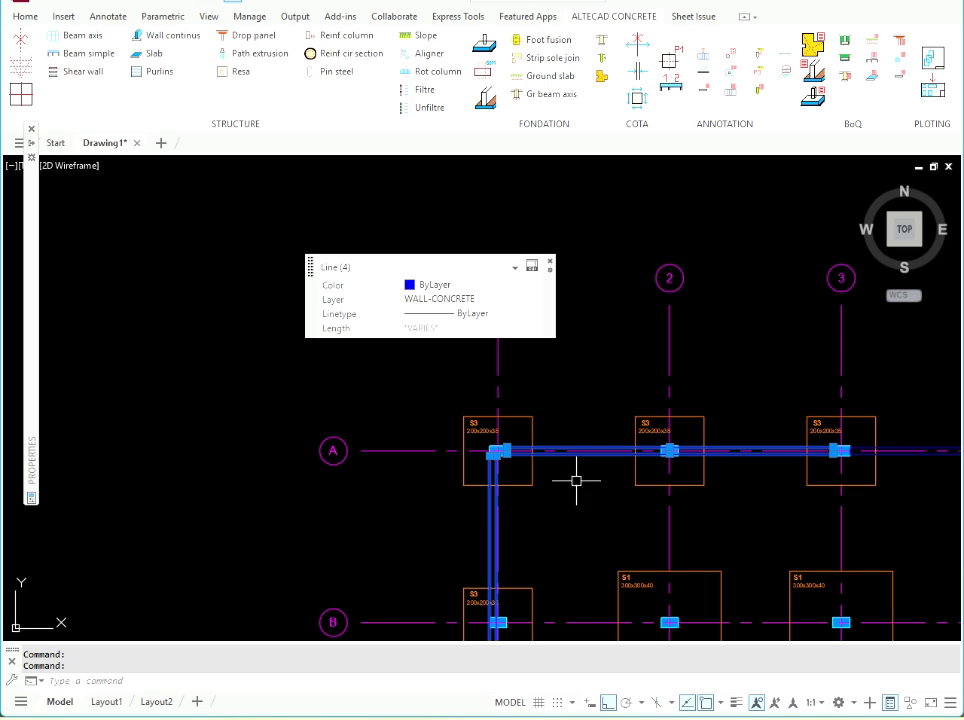
{"action": "scroll", "coordinate": [576, 481], "scroll_direction": "down", "scroll_amount": 5}
{"action": "type", "text": "m"}
{"action": "key", "text": "Return"}
{"action": "left_click", "coordinate": [576, 492]}
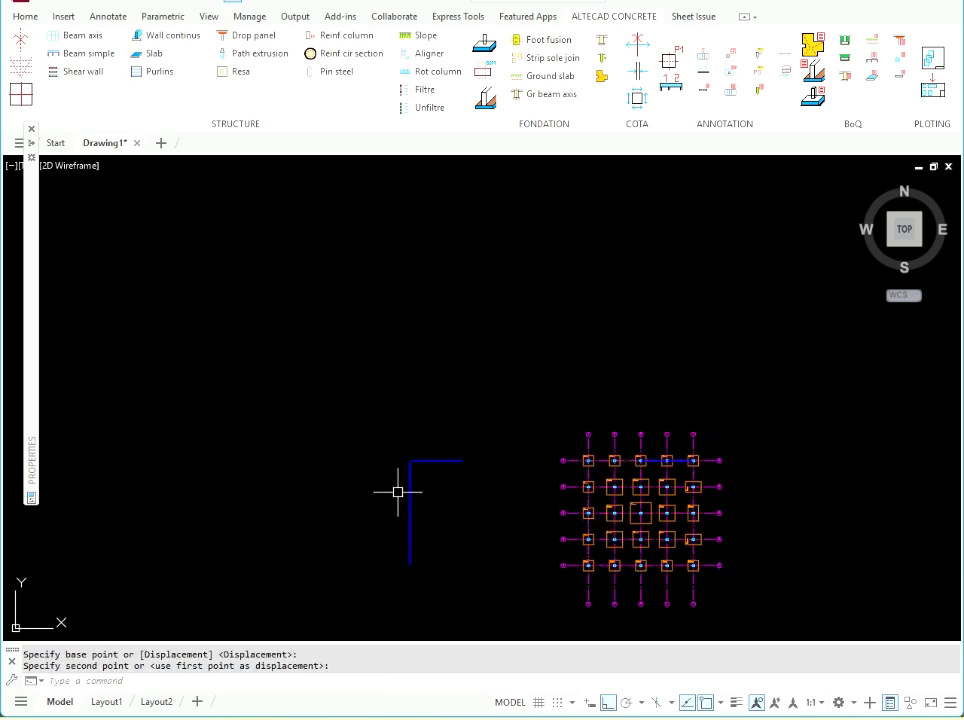
{"action": "key", "text": "Escape"}
{"action": "scroll", "coordinate": [398, 492], "scroll_direction": "up", "scroll_amount": 3}
{"action": "scroll", "coordinate": [379, 379], "scroll_direction": "up", "scroll_amount": 5}
{"action": "scroll", "coordinate": [548, 443], "scroll_direction": "up", "scroll_amount": 2}
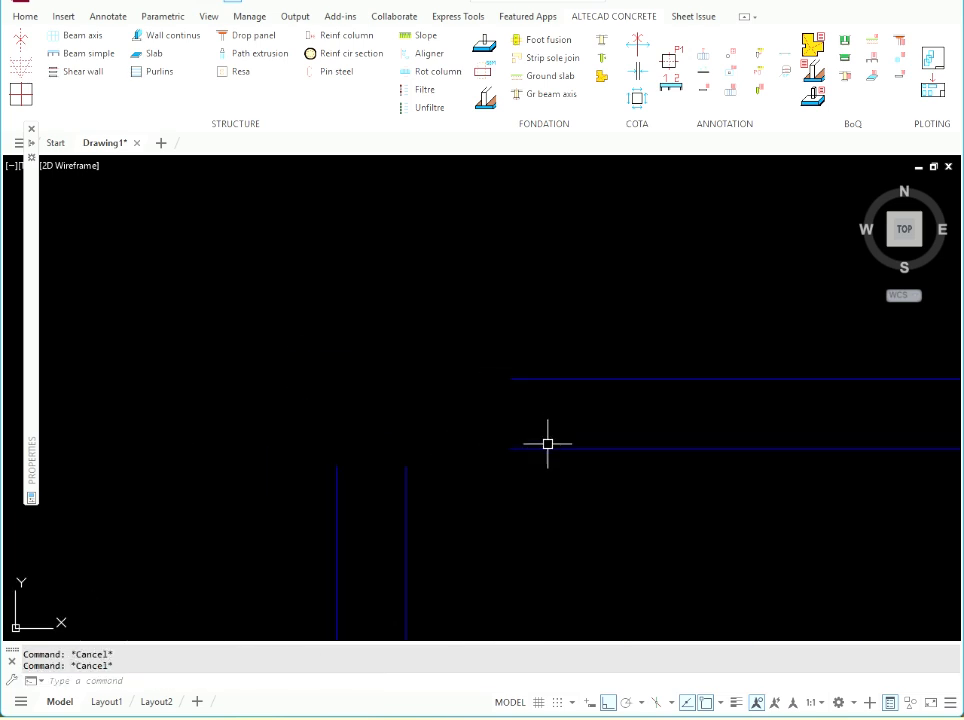
{"action": "left_click", "coordinate": [567, 474]}
{"action": "left_click", "coordinate": [517, 369]}
{"action": "key", "text": "Escape"}
{"action": "key", "text": "Escape"}
{"action": "left_click", "coordinate": [538, 405]}
{"action": "left_click", "coordinate": [506, 341]}
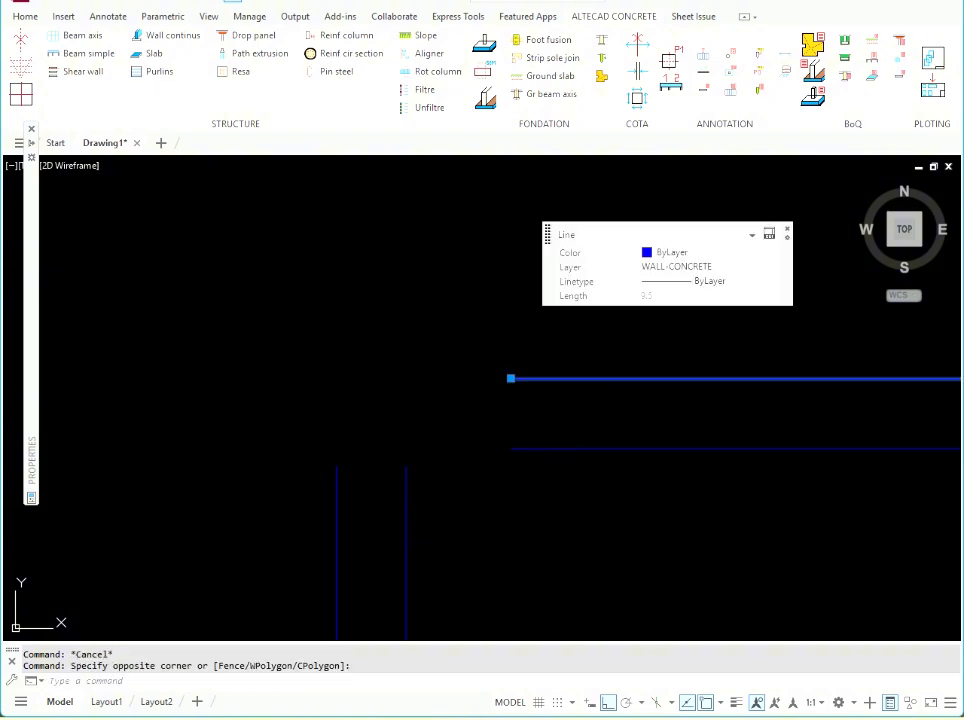
{"action": "key", "text": "Escape"}
Erase the four wall lines that were moved outside the plan
{"action": "left_click", "coordinate": [724, 484]}
{"action": "left_click", "coordinate": [184, 263]}
{"action": "key", "text": "Delete"}
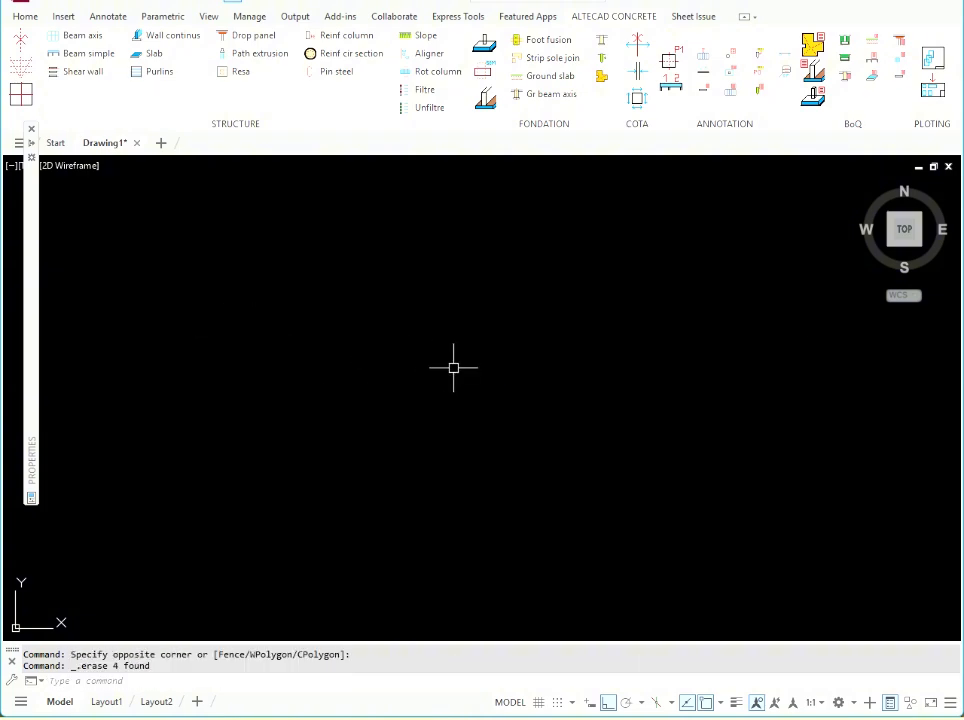
Draw a face-justified continuous wall, thickness 0.2, along axis A from the side midpoint of the axis 3 column to the centre of the axis 1 column
{"action": "scroll", "coordinate": [453, 367], "scroll_direction": "down", "scroll_amount": 5}
{"action": "scroll", "coordinate": [650, 368], "scroll_direction": "up", "scroll_amount": 6}
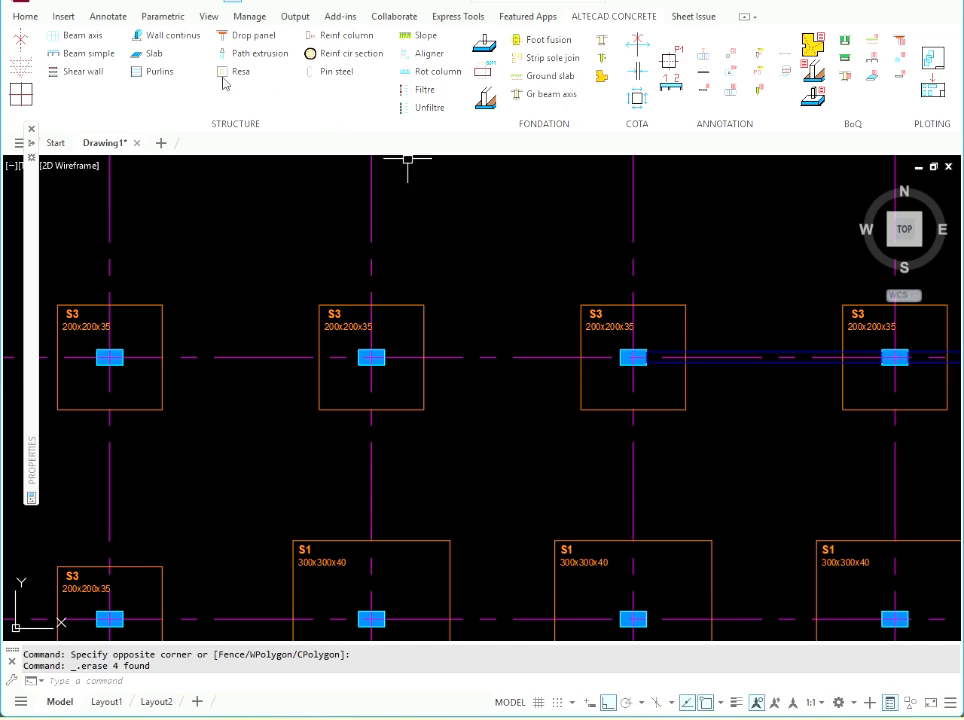
{"action": "left_click", "coordinate": [163, 37]}
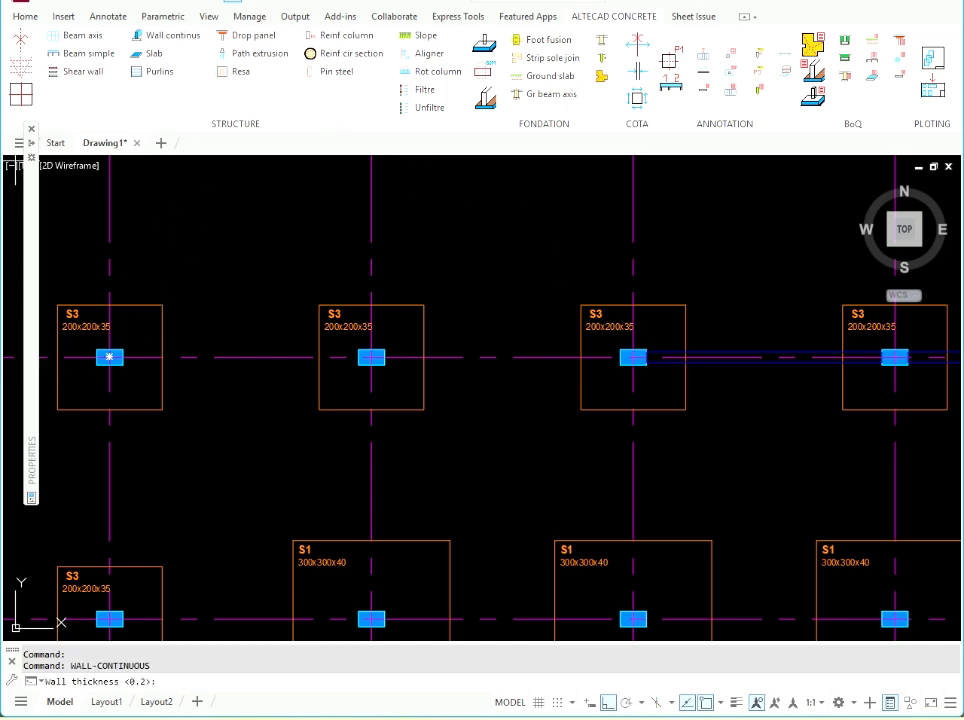
{"action": "middle_click_drag", "start_coordinate": [516, 363], "coordinate": [606, 395]}
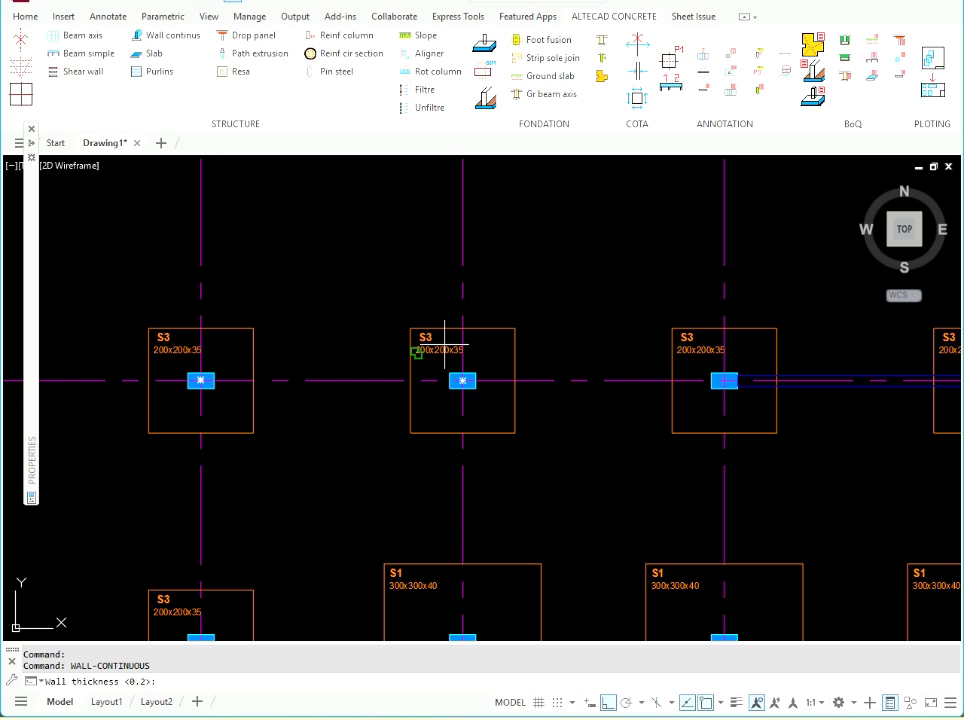
{"action": "type", "text": "0.2"}
{"action": "key", "text": "Return"}
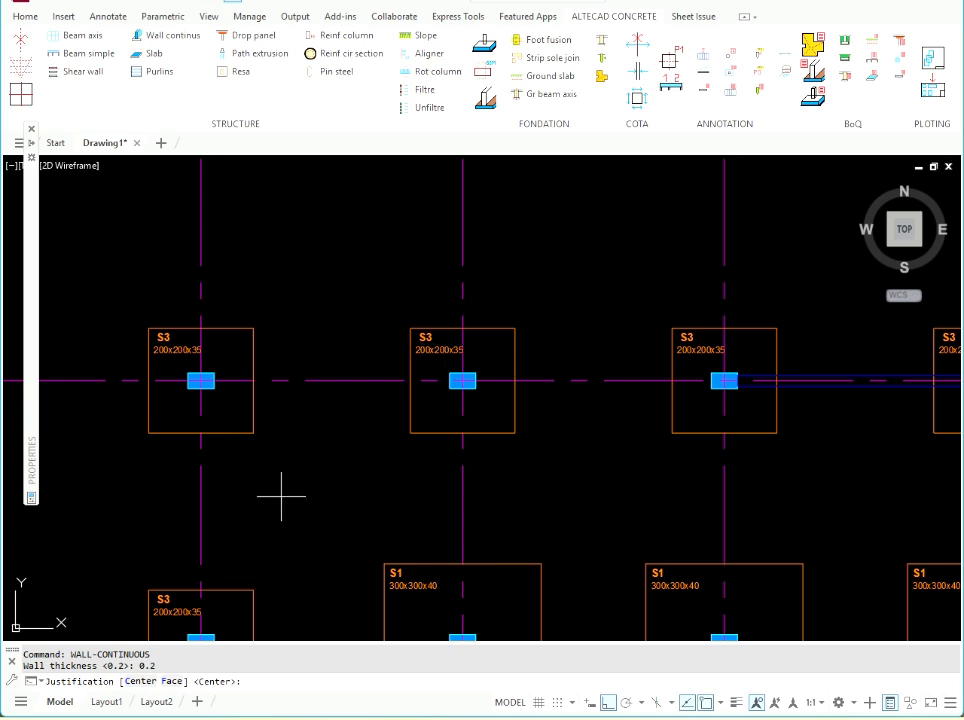
{"action": "left_click", "coordinate": [172, 682]}
{"action": "scroll", "coordinate": [581, 409], "scroll_direction": "down", "scroll_amount": 4}
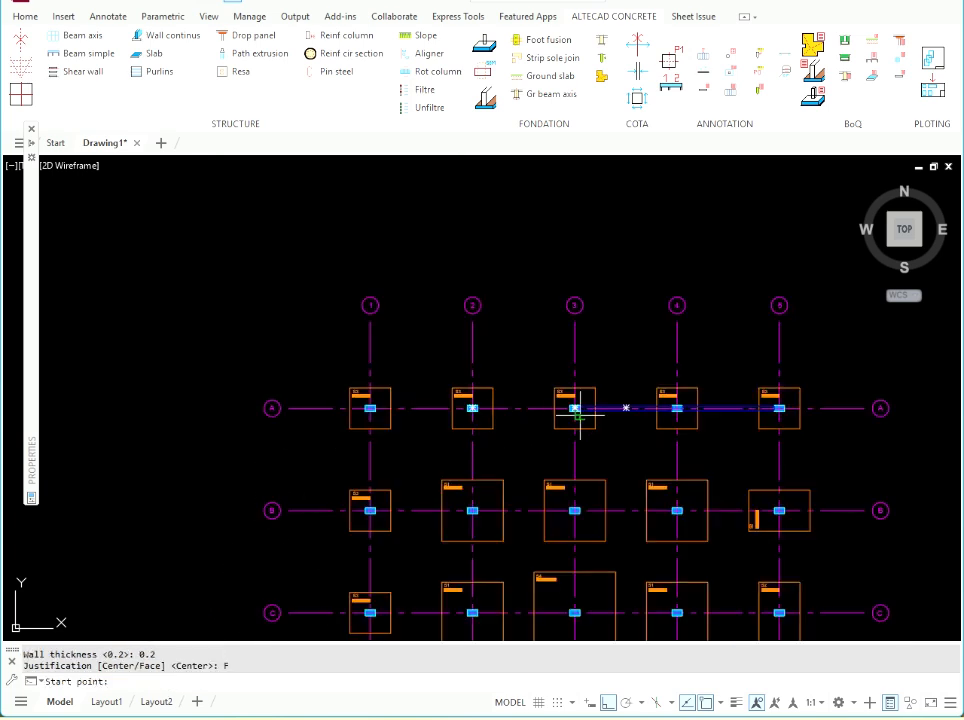
{"action": "scroll", "coordinate": [570, 409], "scroll_direction": "up", "scroll_amount": 6}
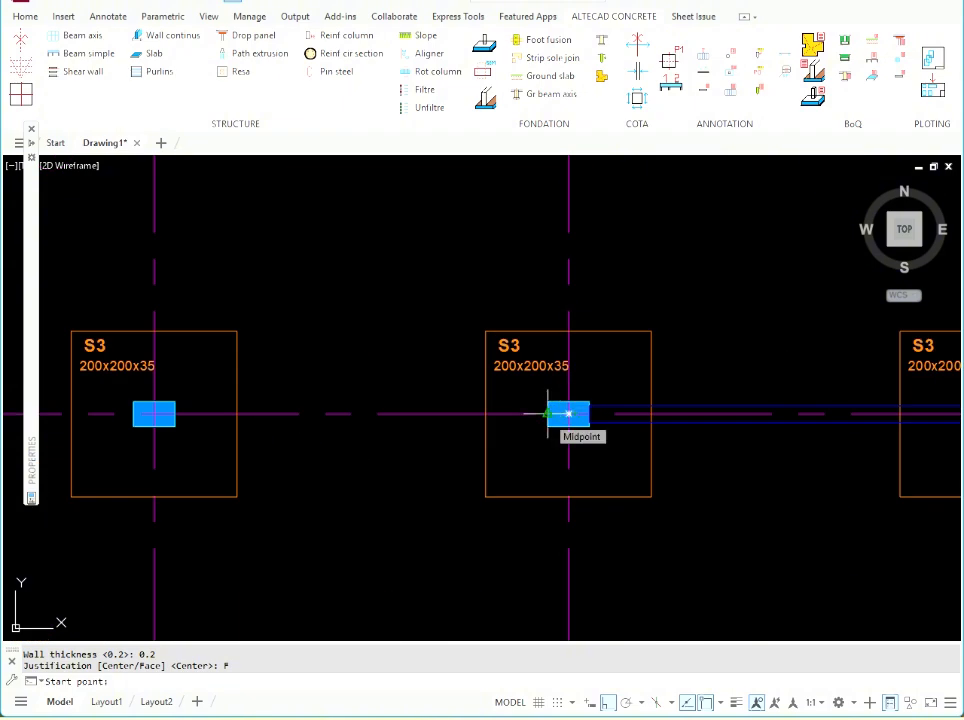
{"action": "left_click", "coordinate": [568, 413]}
{"action": "scroll", "coordinate": [540, 390], "scroll_direction": "down", "scroll_amount": 4}
{"action": "scroll", "coordinate": [422, 355], "scroll_direction": "up", "scroll_amount": 5}
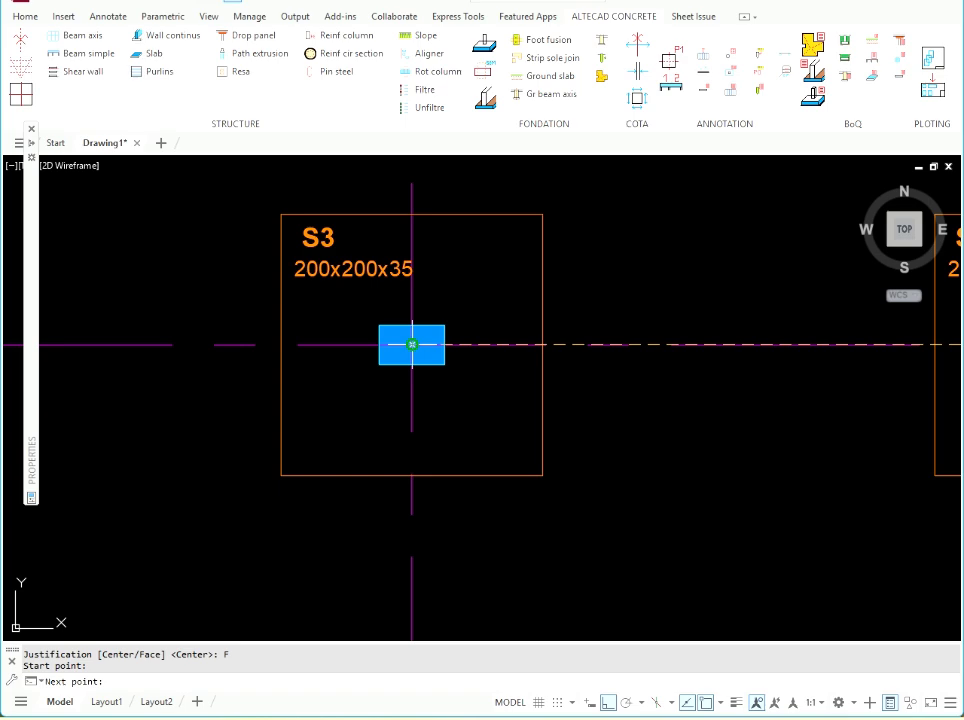
{"action": "left_click", "coordinate": [412, 344]}
{"action": "scroll", "coordinate": [412, 344], "scroll_direction": "down", "scroll_amount": 5}
{"action": "scroll", "coordinate": [605, 268], "scroll_direction": "up", "scroll_amount": 4}
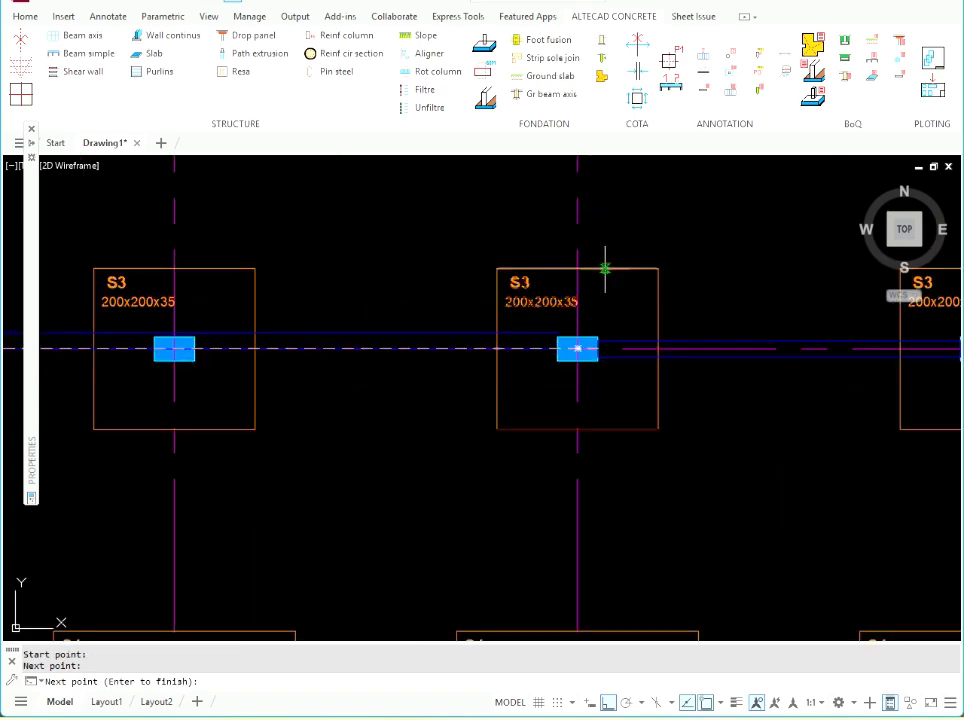
{"action": "scroll", "coordinate": [572, 347], "scroll_direction": "up", "scroll_amount": 4}
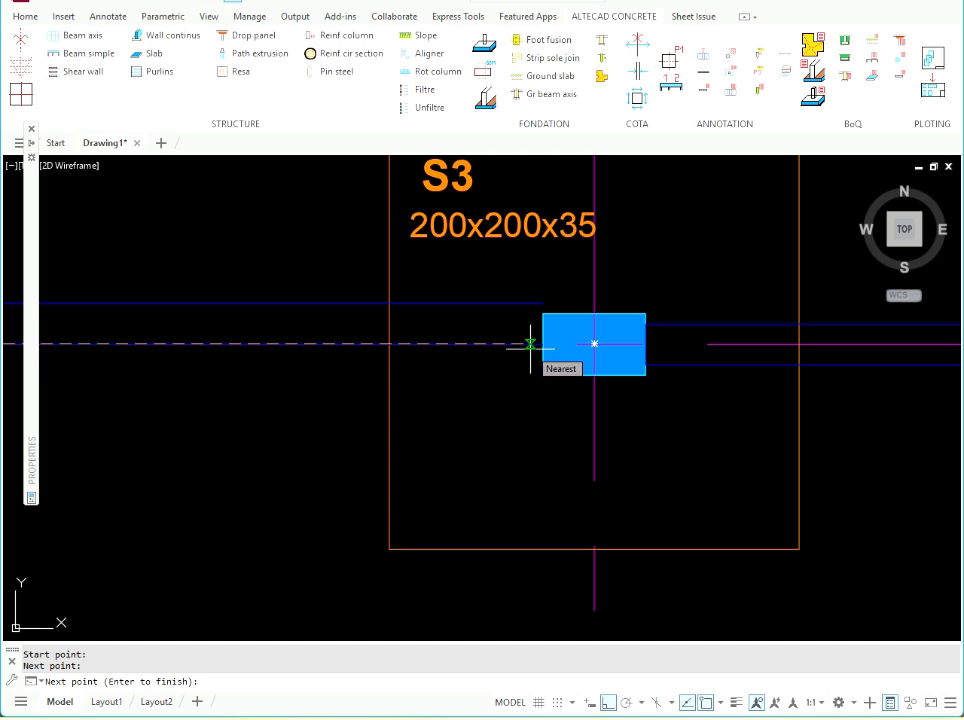
{"action": "key", "text": "Escape"}
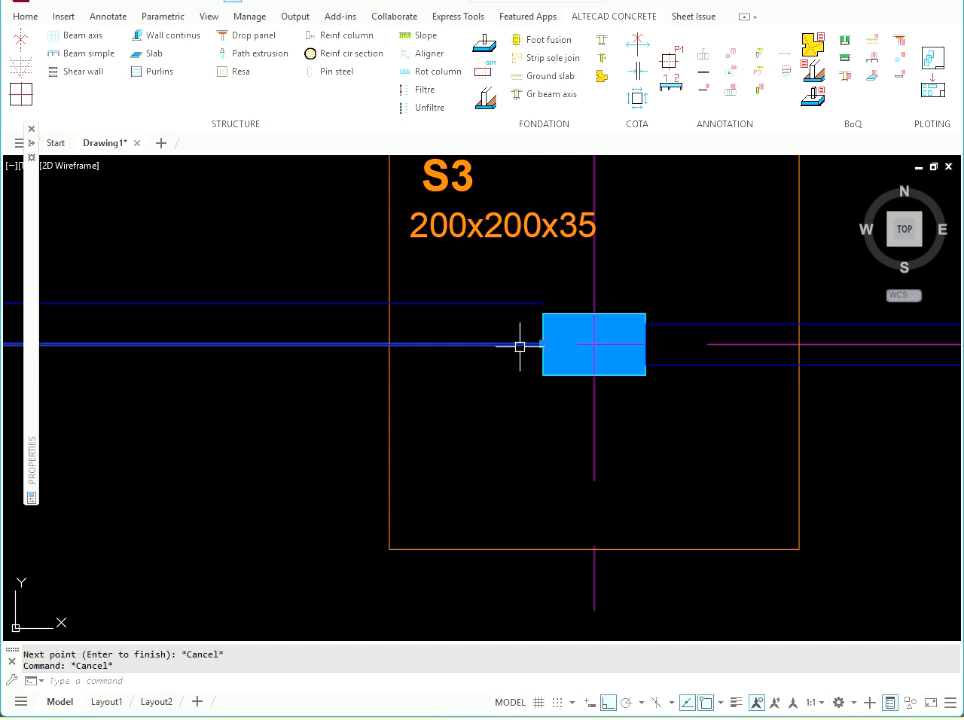
Erase both lines of the face-justified wall between the axis 3 and axis 1 columns on axis A
{"action": "left_click", "coordinate": [519, 344]}
{"action": "left_click", "coordinate": [496, 305]}
{"action": "key", "text": "Delete"}
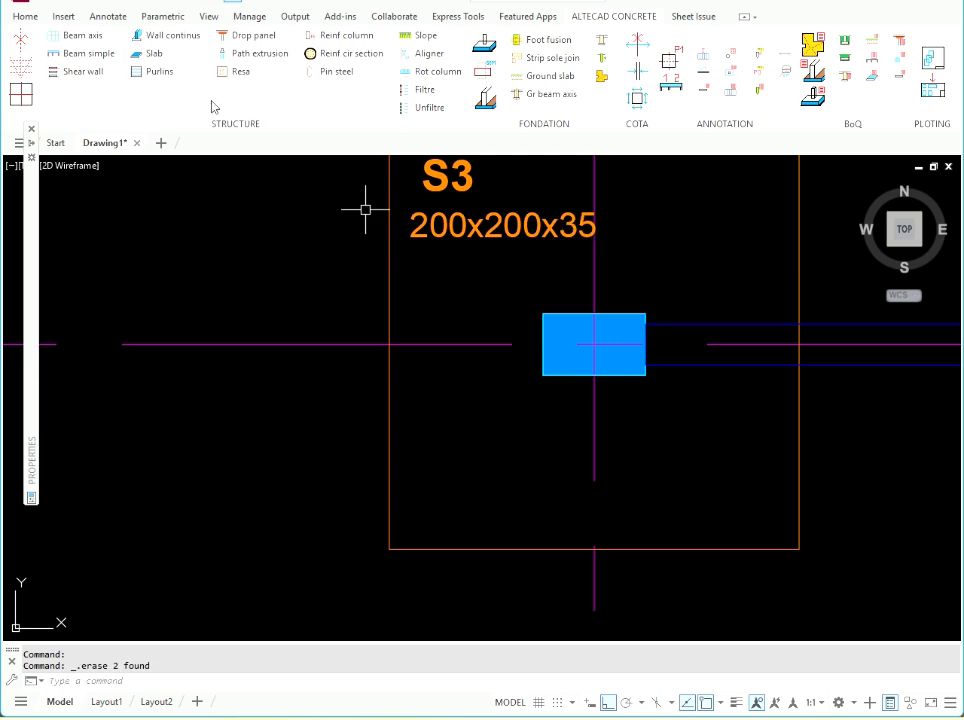
Start a centre-justified 0.2 continuous wall along axis A from the open side midpoint of the axis 3 column to the centre of the axis 1 column
{"action": "left_click", "coordinate": [147, 37]}
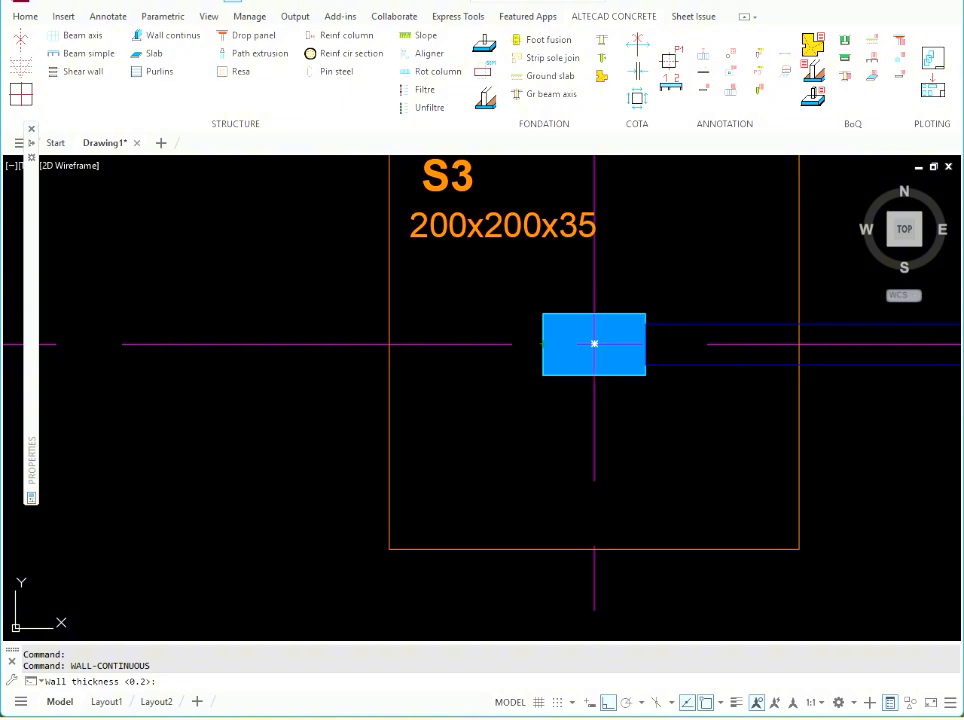
{"action": "key", "text": "Return"}
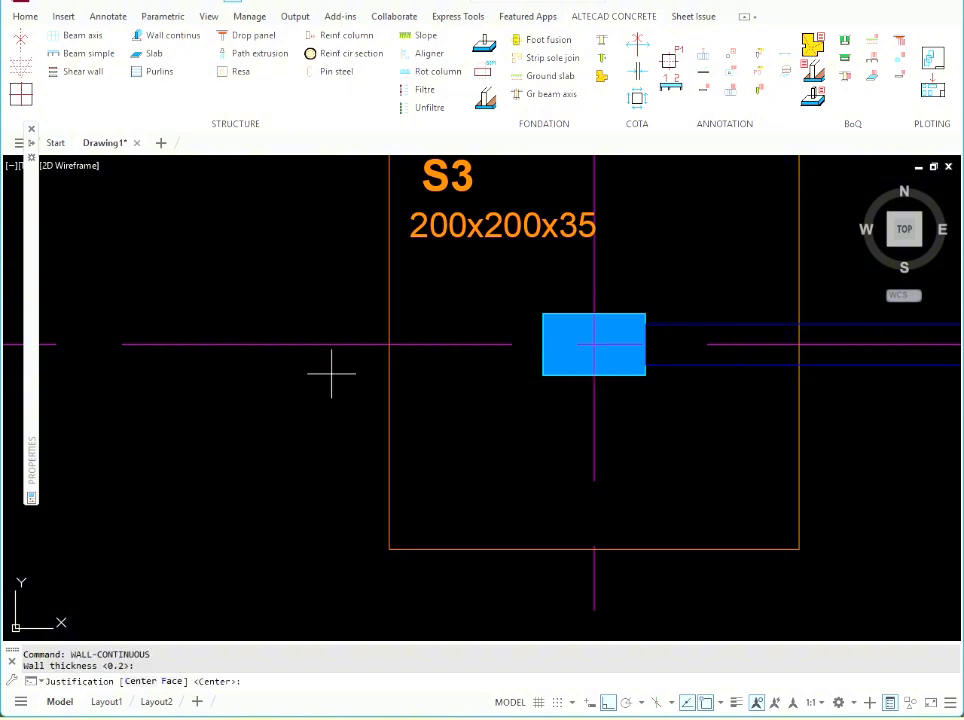
{"action": "left_click", "coordinate": [141, 681]}
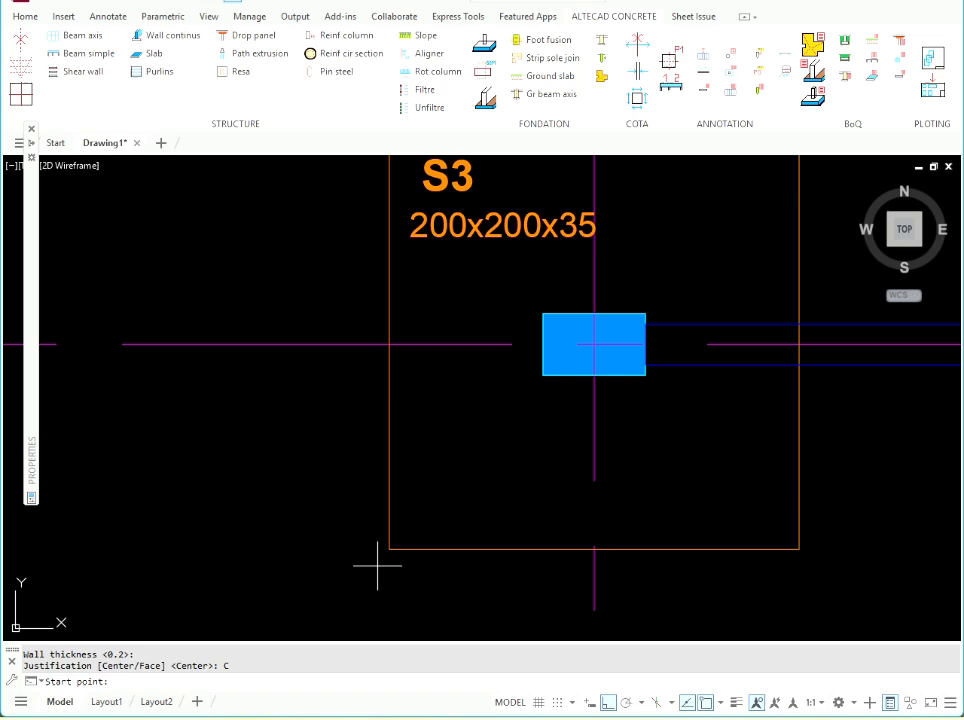
{"action": "left_click", "coordinate": [543, 344]}
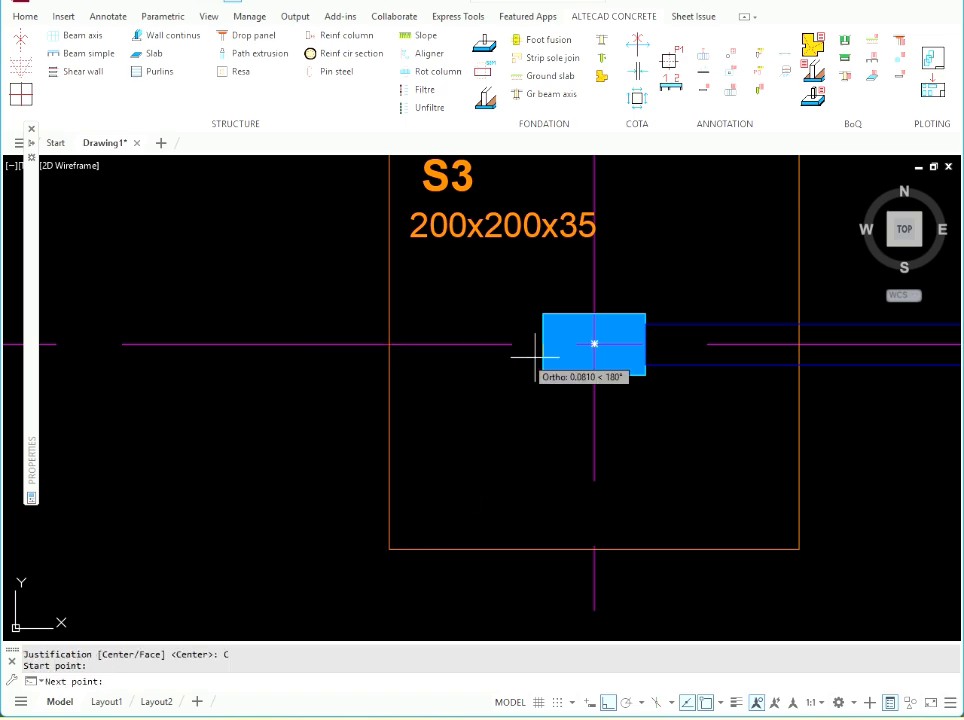
{"action": "scroll", "coordinate": [530, 372], "scroll_direction": "down", "scroll_amount": 5}
{"action": "scroll", "coordinate": [420, 365], "scroll_direction": "up", "scroll_amount": 4}
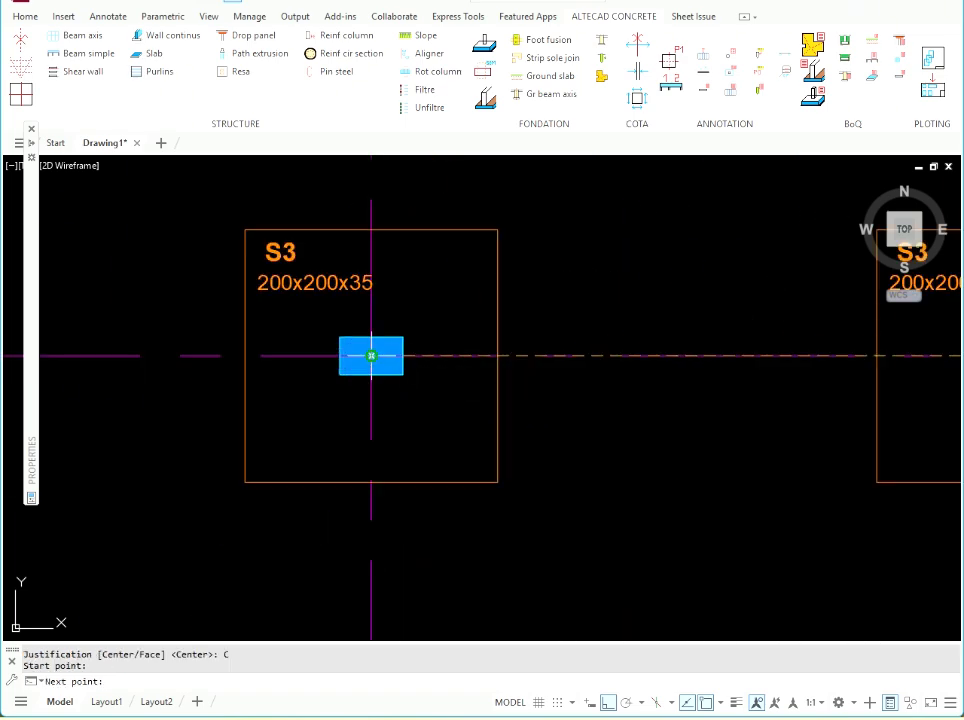
{"action": "left_click", "coordinate": [371, 355]}
Continue the wall along axis 1 to the centre of the corner column on axis E
{"action": "scroll", "coordinate": [430, 330], "scroll_direction": "down", "scroll_amount": 5}
{"action": "scroll", "coordinate": [409, 440], "scroll_direction": "up", "scroll_amount": 4}
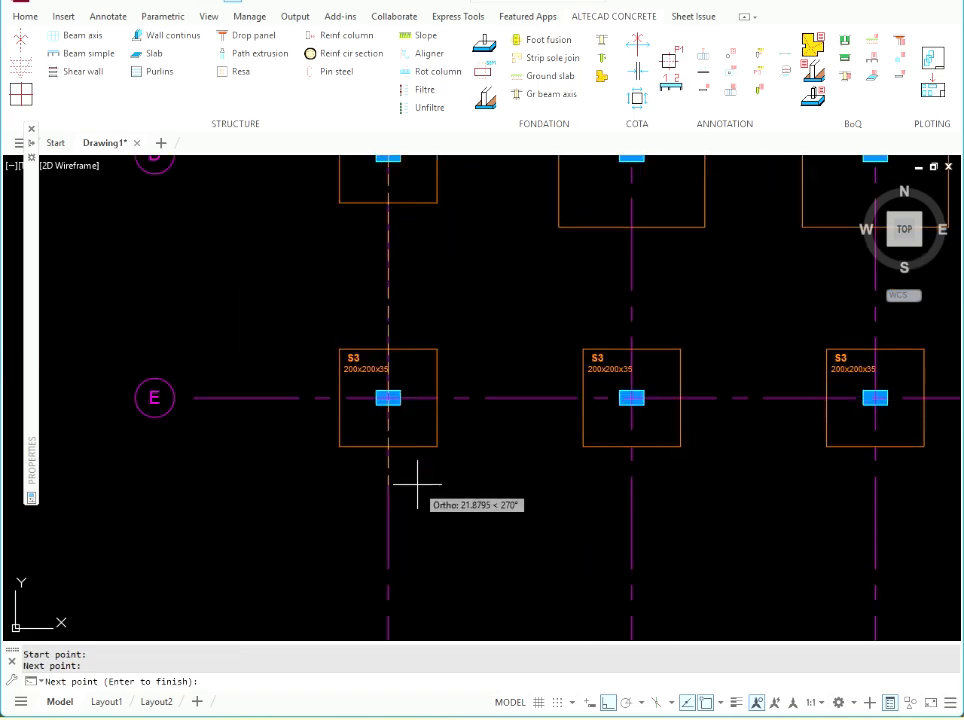
{"action": "left_click", "coordinate": [388, 398]}
Continue the wall along axis E to the centre of the corner column on axis 5
{"action": "scroll", "coordinate": [388, 398], "scroll_direction": "down", "scroll_amount": 5}
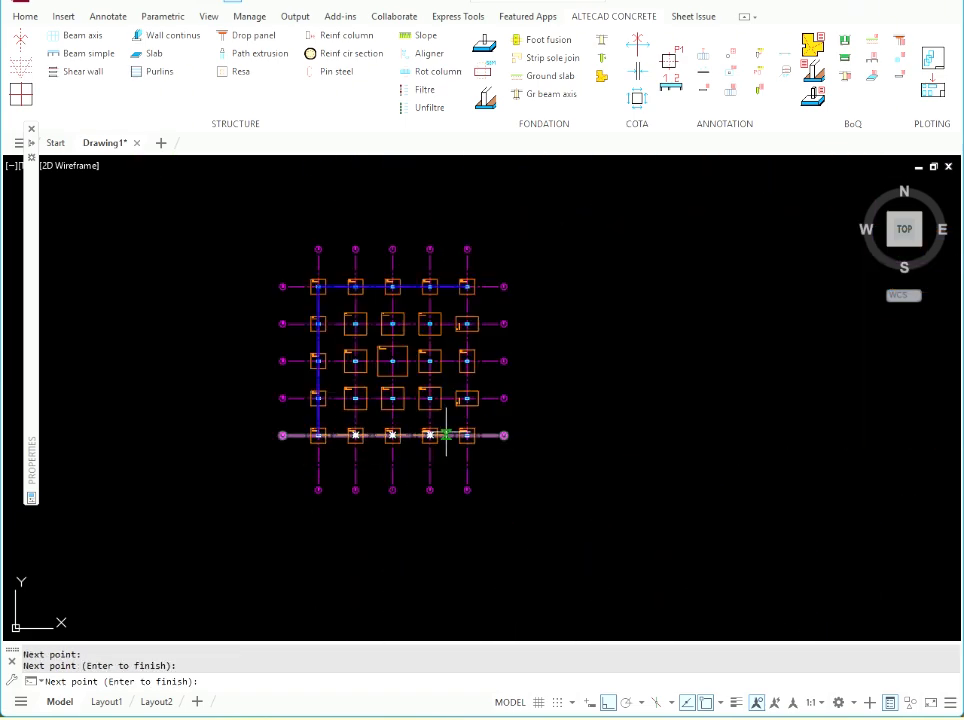
{"action": "scroll", "coordinate": [554, 436], "scroll_direction": "up", "scroll_amount": 4}
{"action": "scroll", "coordinate": [555, 439], "scroll_direction": "up", "scroll_amount": 4}
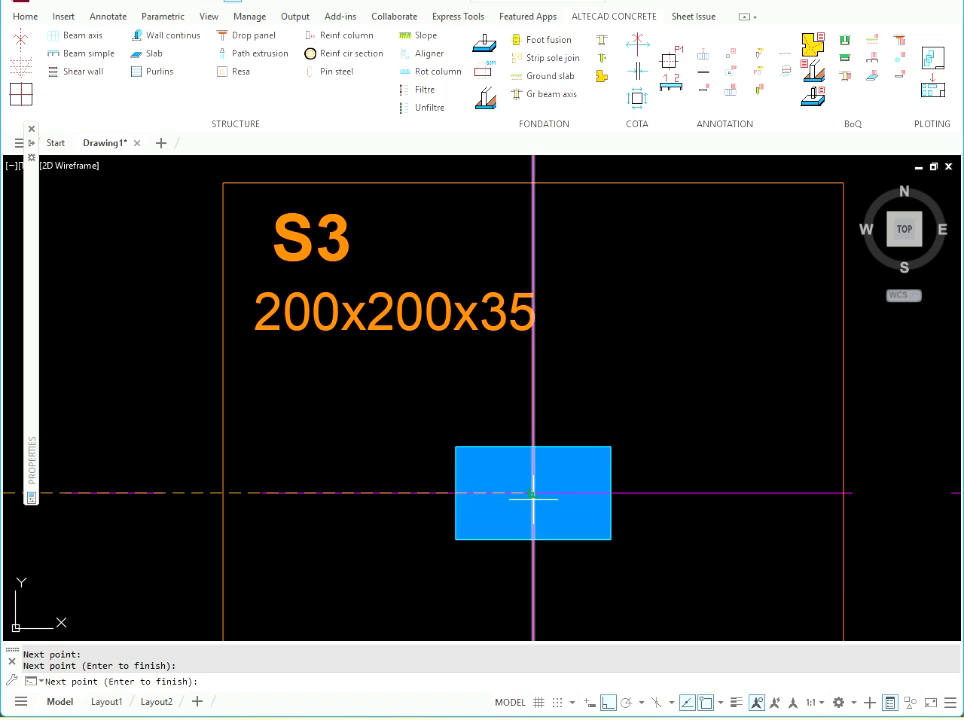
{"action": "left_click", "coordinate": [563, 462]}
Continue the wall along axis 5 to the centre of the axis C column and finish it without closing the loop
{"action": "scroll", "coordinate": [516, 499], "scroll_direction": "down", "scroll_amount": 5}
{"action": "scroll", "coordinate": [529, 409], "scroll_direction": "down", "scroll_amount": 5}
{"action": "scroll", "coordinate": [514, 338], "scroll_direction": "up", "scroll_amount": 6}
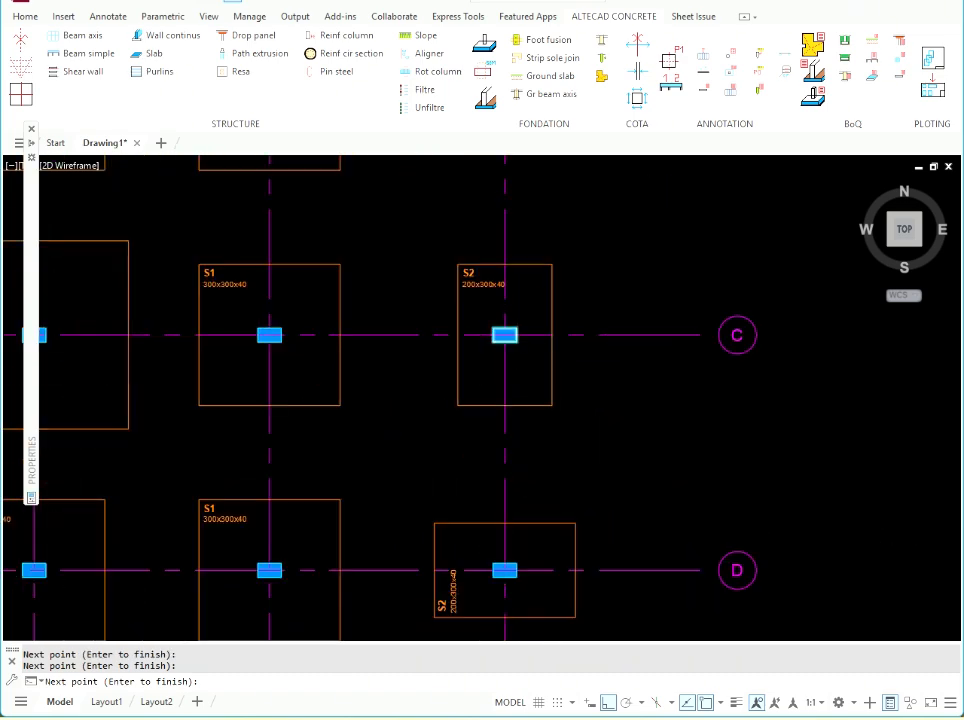
{"action": "scroll", "coordinate": [484, 327], "scroll_direction": "up", "scroll_amount": 3}
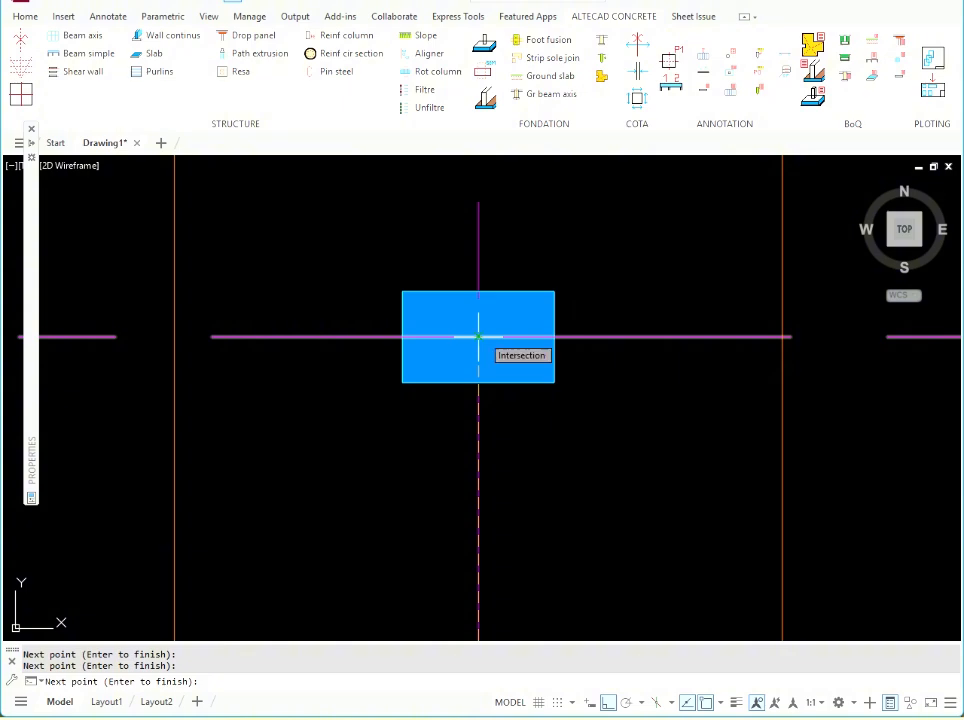
{"action": "scroll", "coordinate": [478, 337], "scroll_direction": "down", "scroll_amount": 6}
{"action": "scroll", "coordinate": [529, 429], "scroll_direction": "up", "scroll_amount": 5}
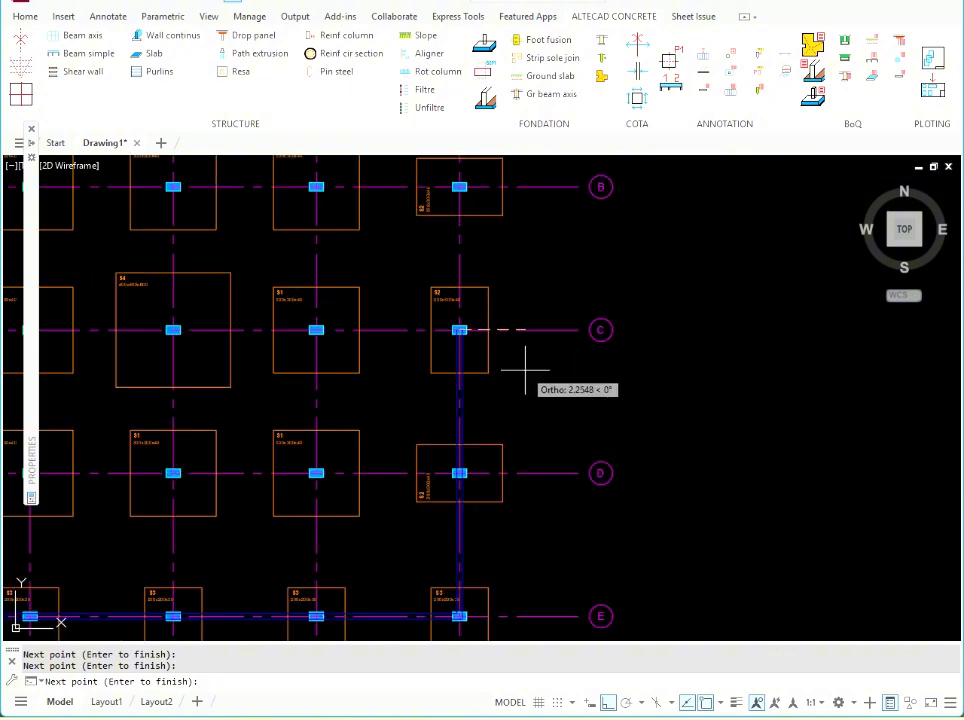
{"action": "scroll", "coordinate": [490, 327], "scroll_direction": "up", "scroll_amount": 3}
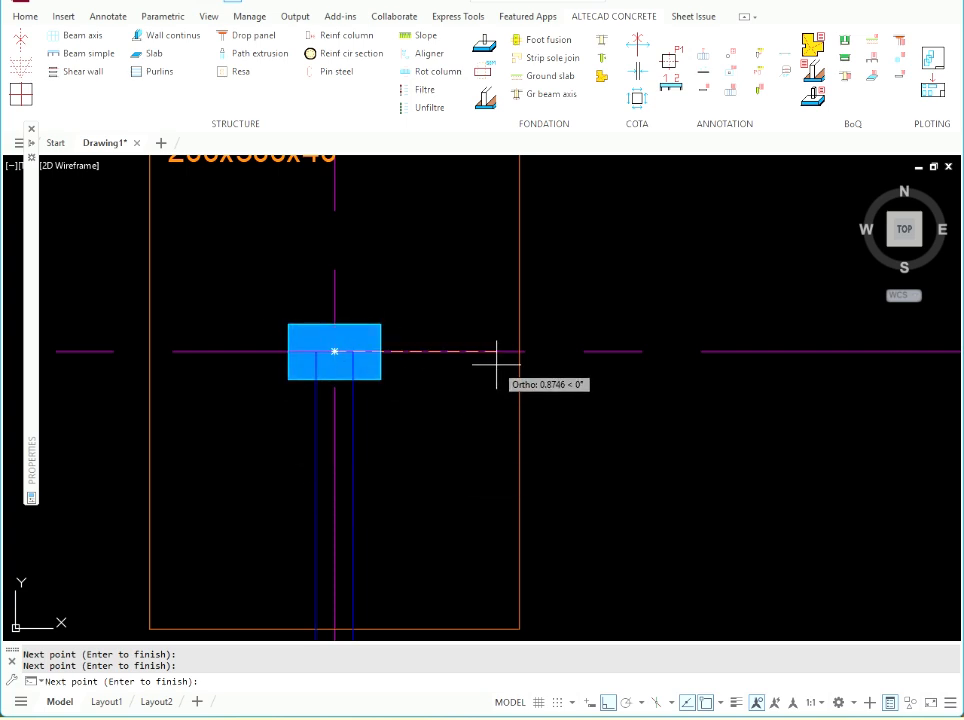
{"action": "key", "text": "Return"}
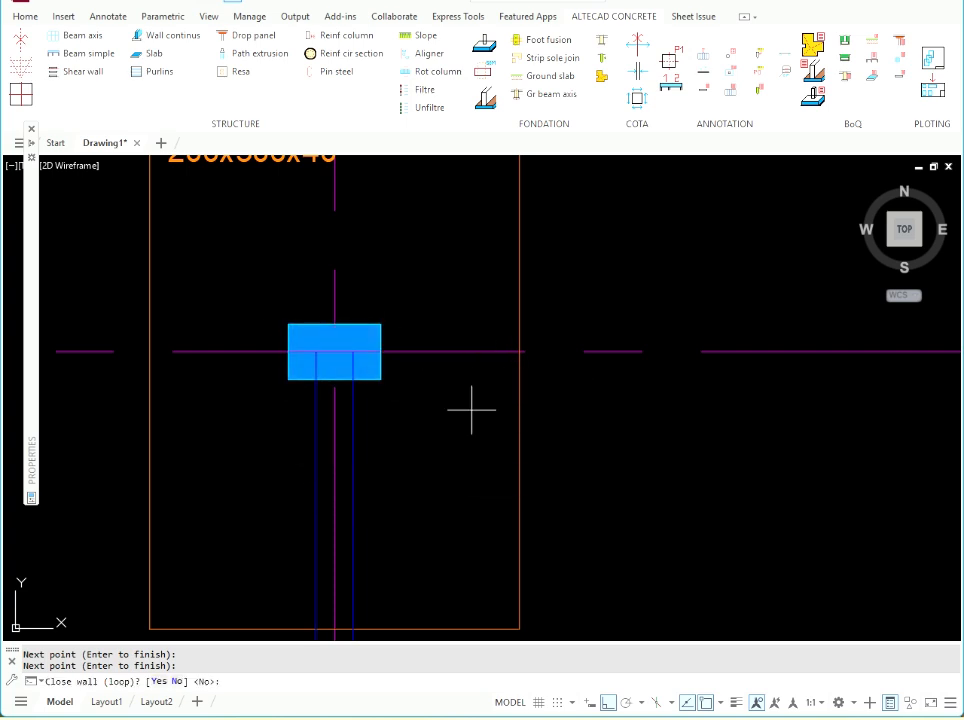
{"action": "key", "text": "Return"}
Copy the new wall polyline into the empty area beside the foundation plan and inspect both of its open ends
{"action": "left_click", "coordinate": [351, 415]}
{"action": "scroll", "coordinate": [565, 440], "scroll_direction": "down", "scroll_amount": 6}
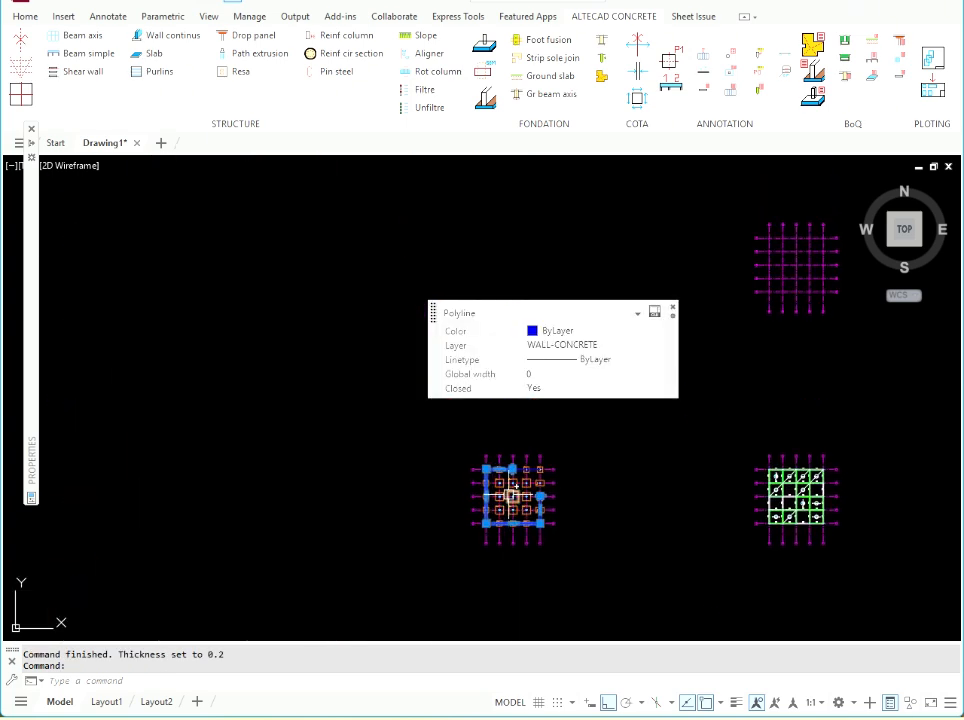
{"action": "type", "text": "C"}
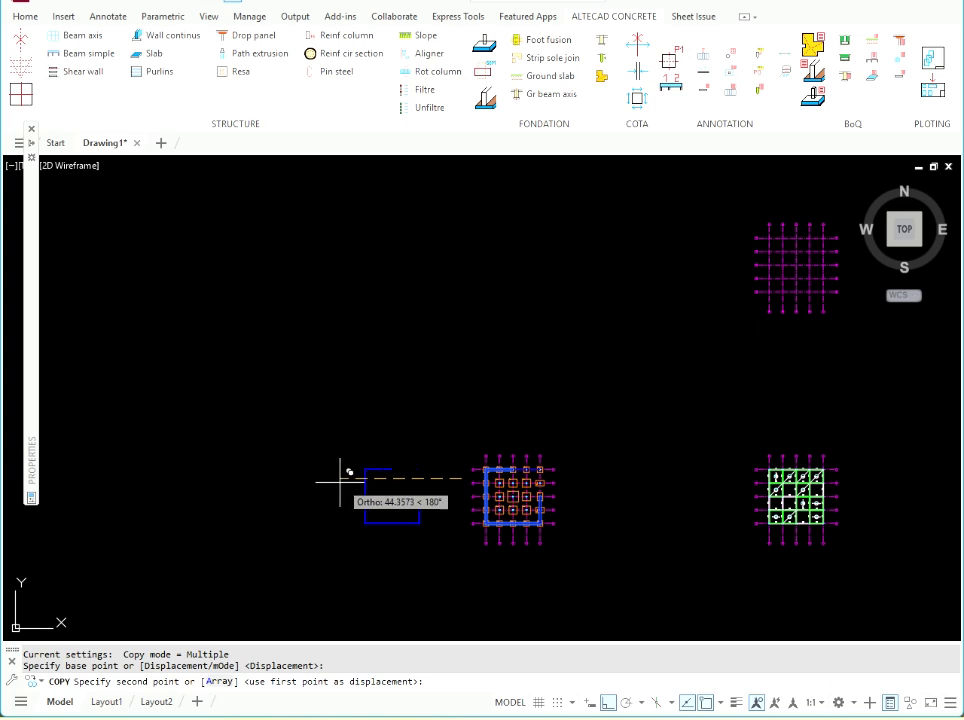
{"action": "left_click", "coordinate": [377, 488]}
{"action": "key", "text": "Escape"}
{"action": "scroll", "coordinate": [390, 475], "scroll_direction": "up", "scroll_amount": 10}
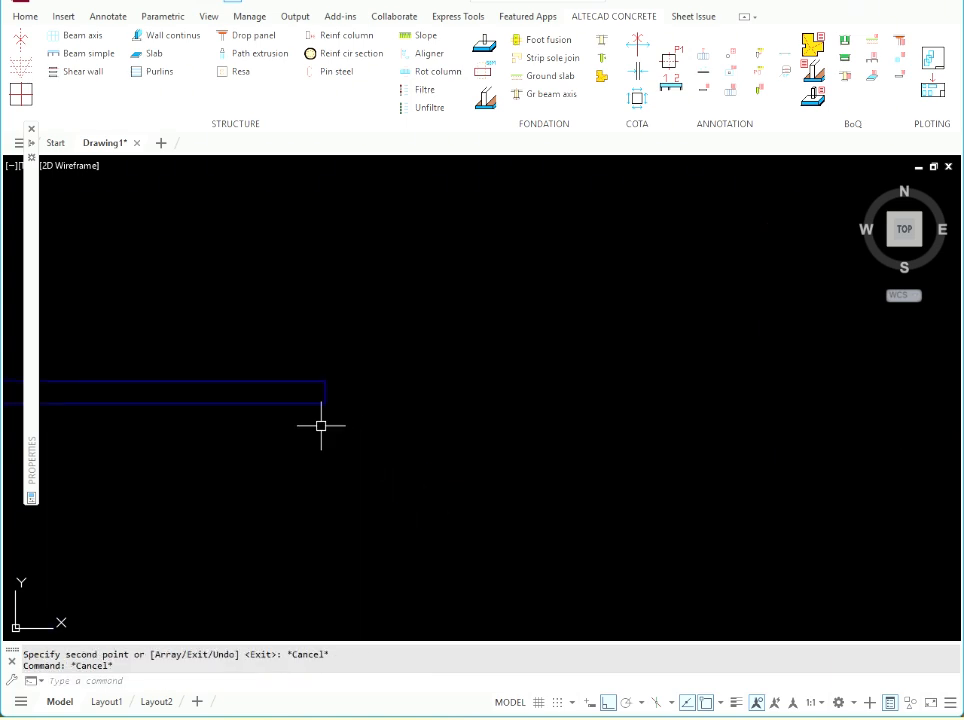
{"action": "scroll", "coordinate": [362, 400], "scroll_direction": "down", "scroll_amount": 8}
{"action": "scroll", "coordinate": [488, 521], "scroll_direction": "up", "scroll_amount": 6}
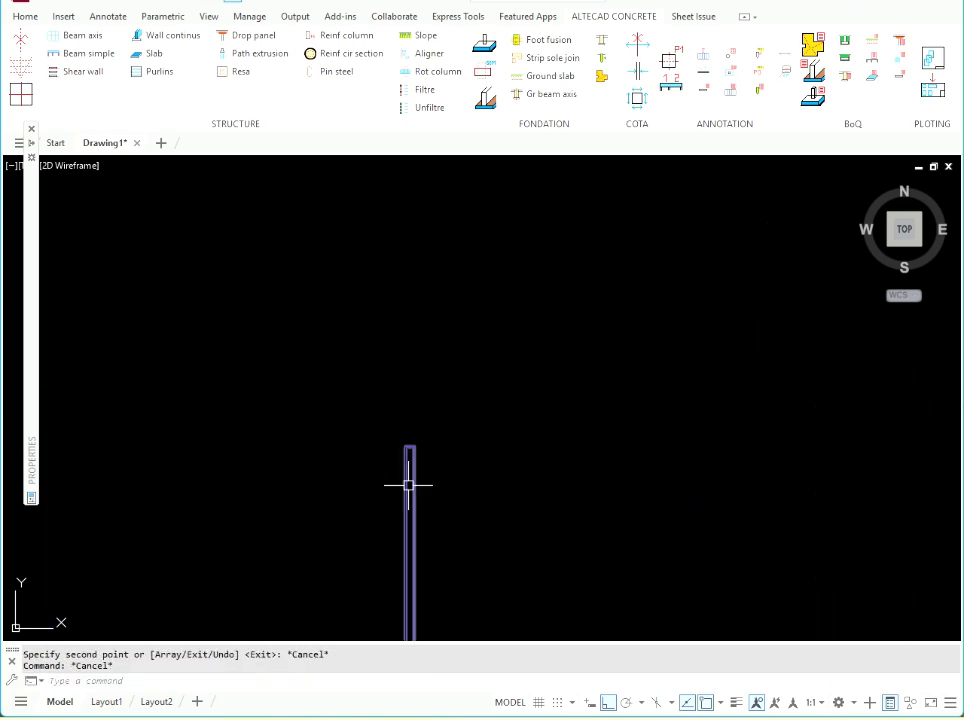
{"action": "scroll", "coordinate": [408, 485], "scroll_direction": "down", "scroll_amount": 5}
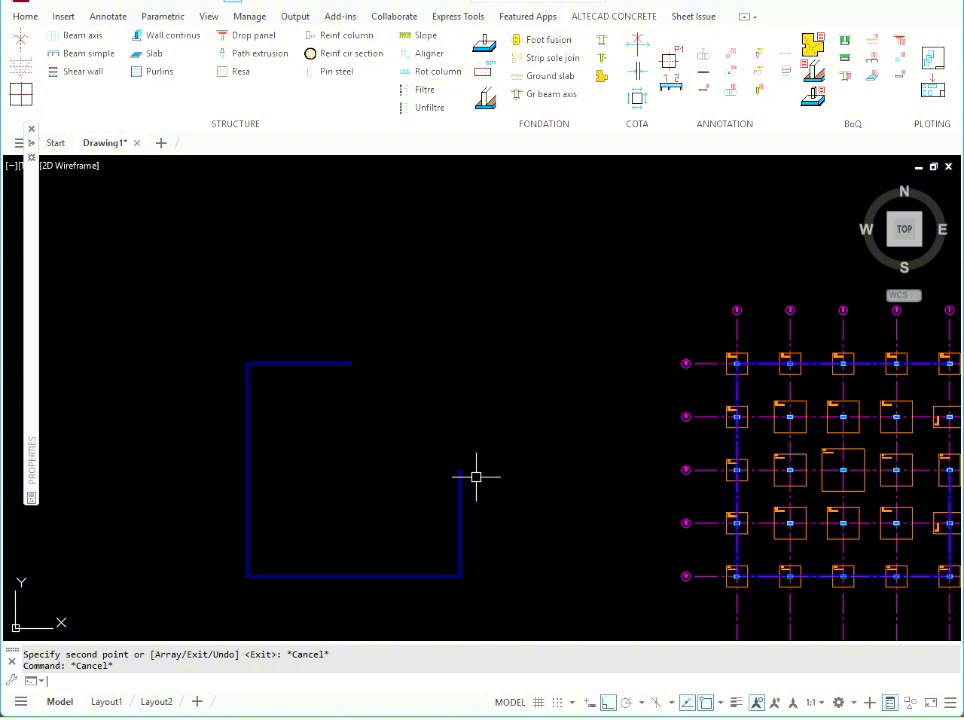
Fill the copied wall outline with a solid hatch
{"action": "type", "text": "h"}
{"action": "key", "text": "Return"}
{"action": "left_click", "coordinate": [459, 486]}
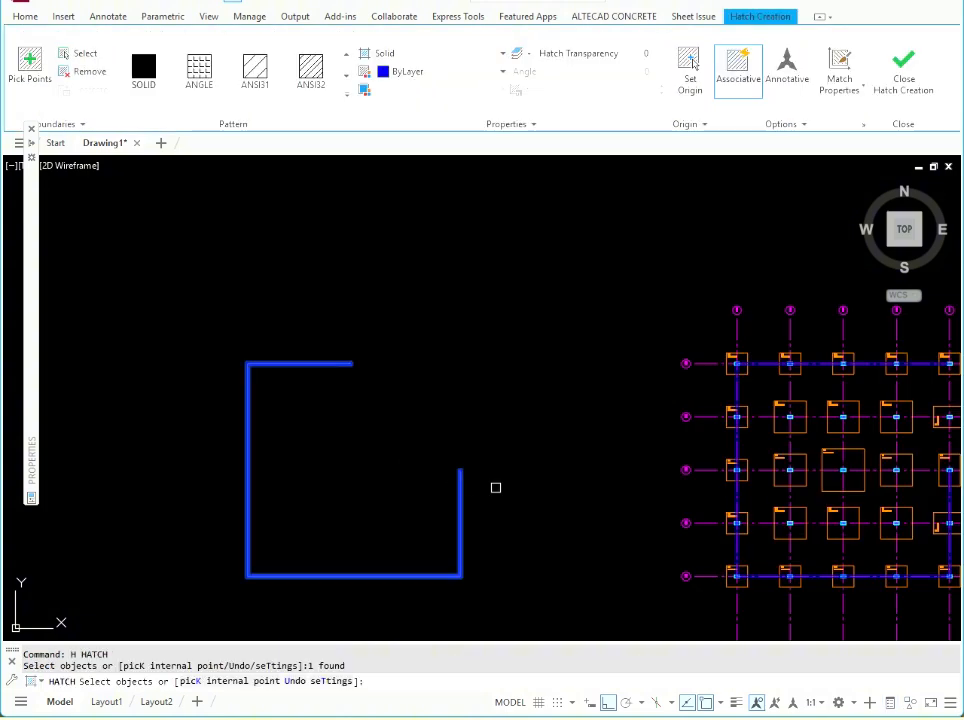
{"action": "key", "text": "Return"}
Erase the copied wall outline together with its solid hatch
{"action": "scroll", "coordinate": [460, 478], "scroll_direction": "up", "scroll_amount": 5}
{"action": "left_click", "coordinate": [516, 458]}
{"action": "left_click", "coordinate": [366, 458]}
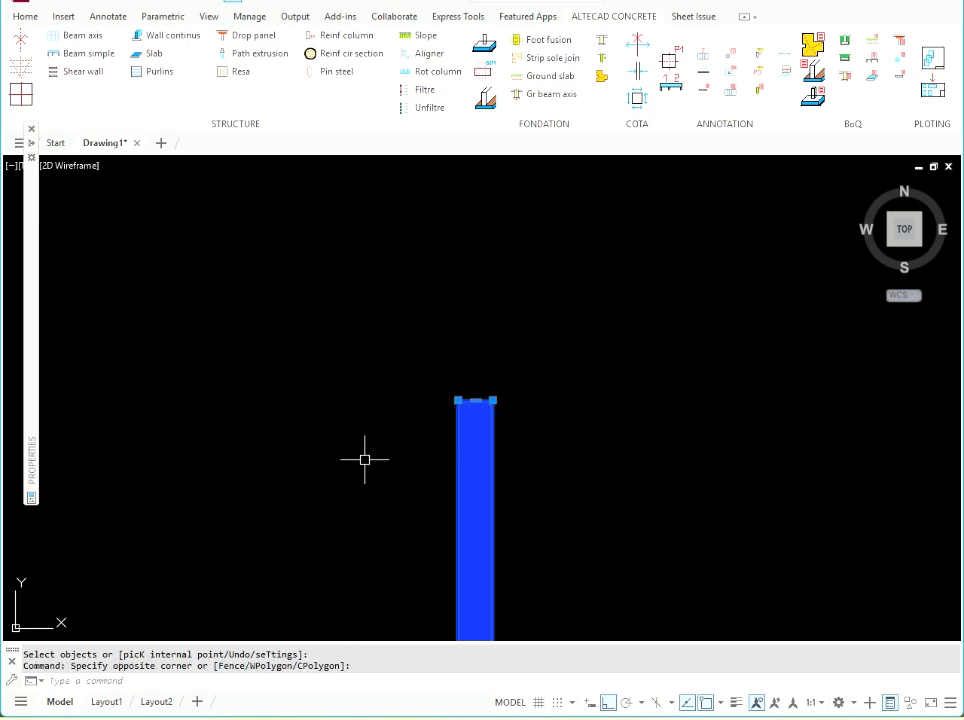
{"action": "type", "text": "e"}
{"action": "key", "text": "Return"}
Create strip footings with a 0.2 external offset around the perimeter wall polylines, including the wall segments along axis A
{"action": "scroll", "coordinate": [546, 453], "scroll_direction": "down", "scroll_amount": 5}
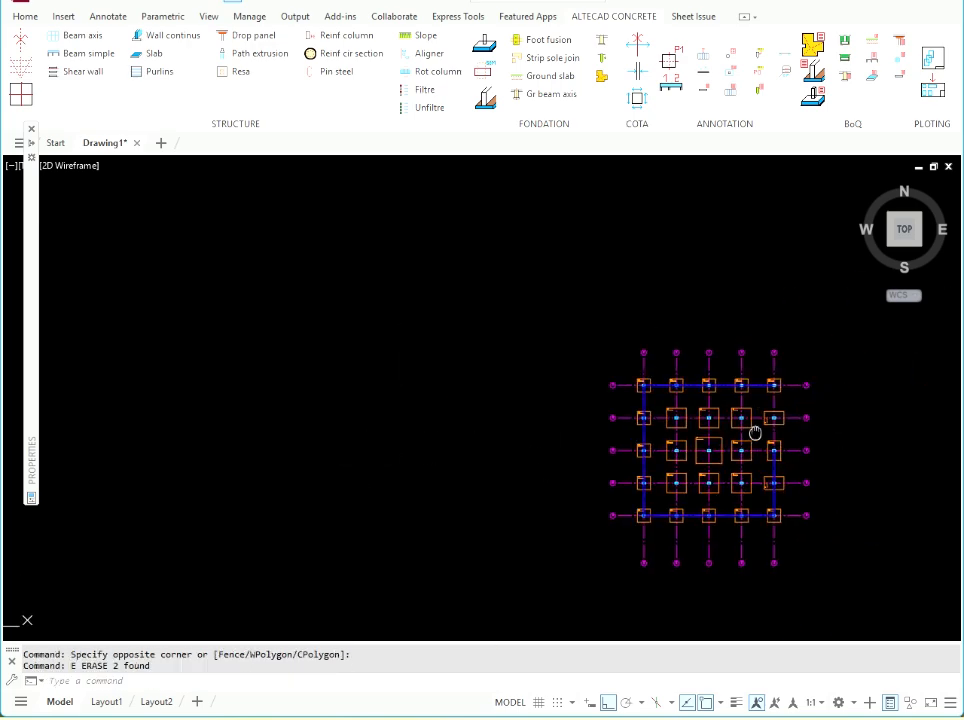
{"action": "scroll", "coordinate": [755, 432], "scroll_direction": "up", "scroll_amount": 6}
{"action": "scroll", "coordinate": [538, 312], "scroll_direction": "down", "scroll_amount": 4}
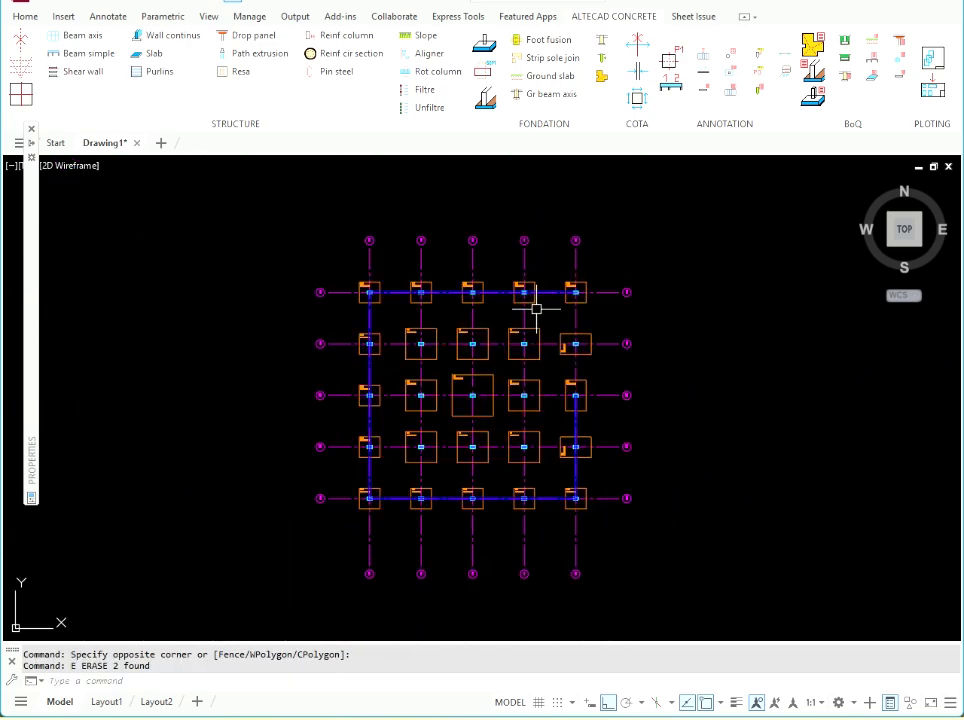
{"action": "scroll", "coordinate": [609, 493], "scroll_direction": "up", "scroll_amount": 7}
{"action": "scroll", "coordinate": [653, 482], "scroll_direction": "down", "scroll_amount": 5}
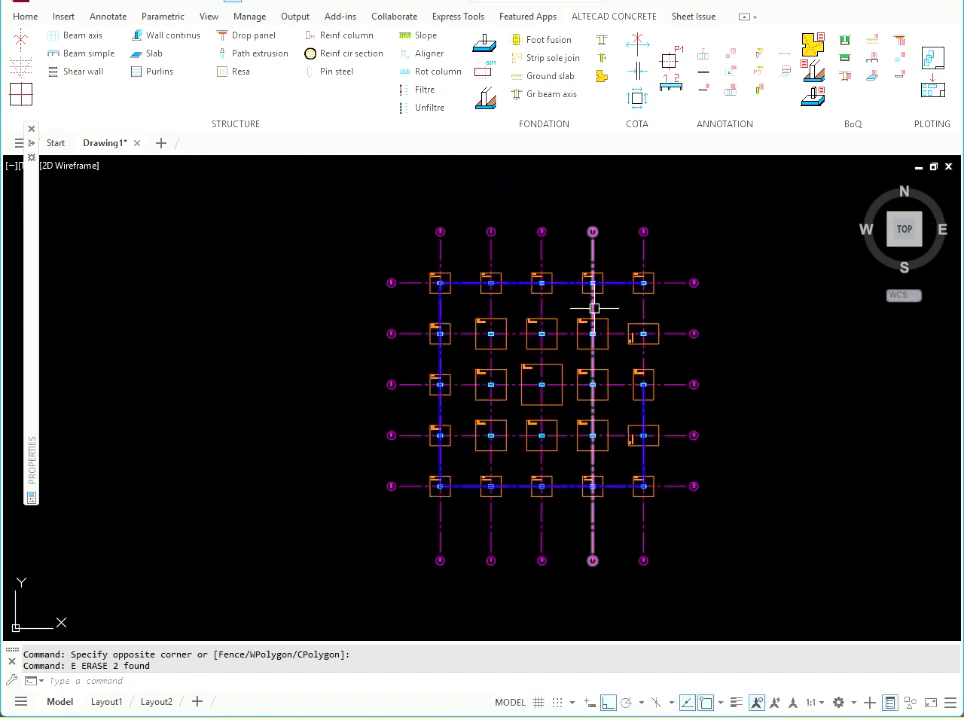
{"action": "left_click", "coordinate": [489, 104]}
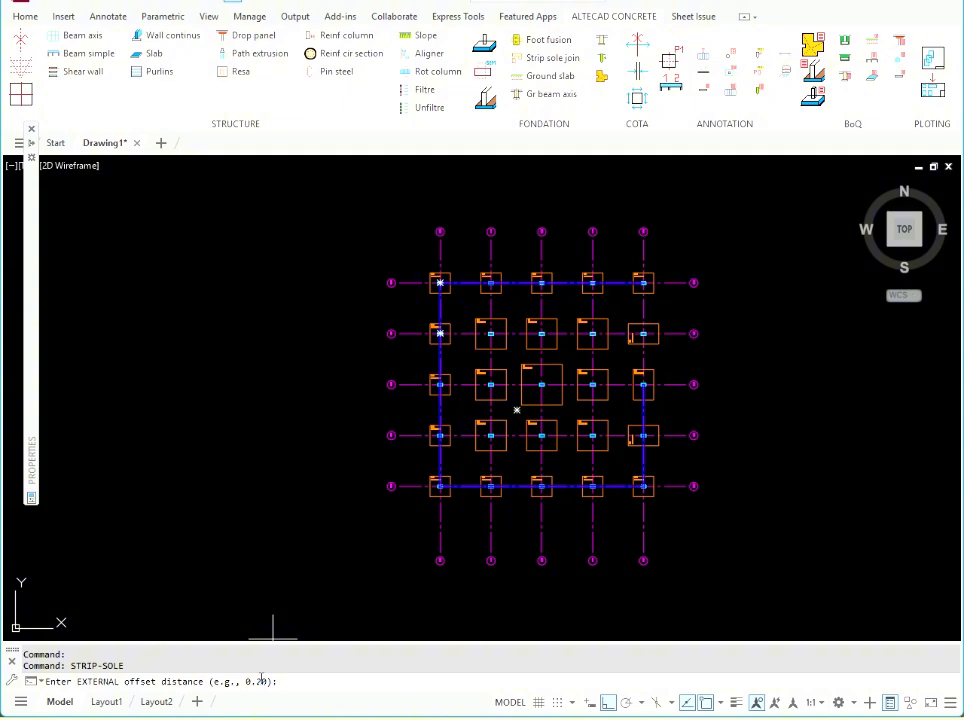
{"action": "type", "text": "0.2"}
{"action": "key", "text": "Return"}
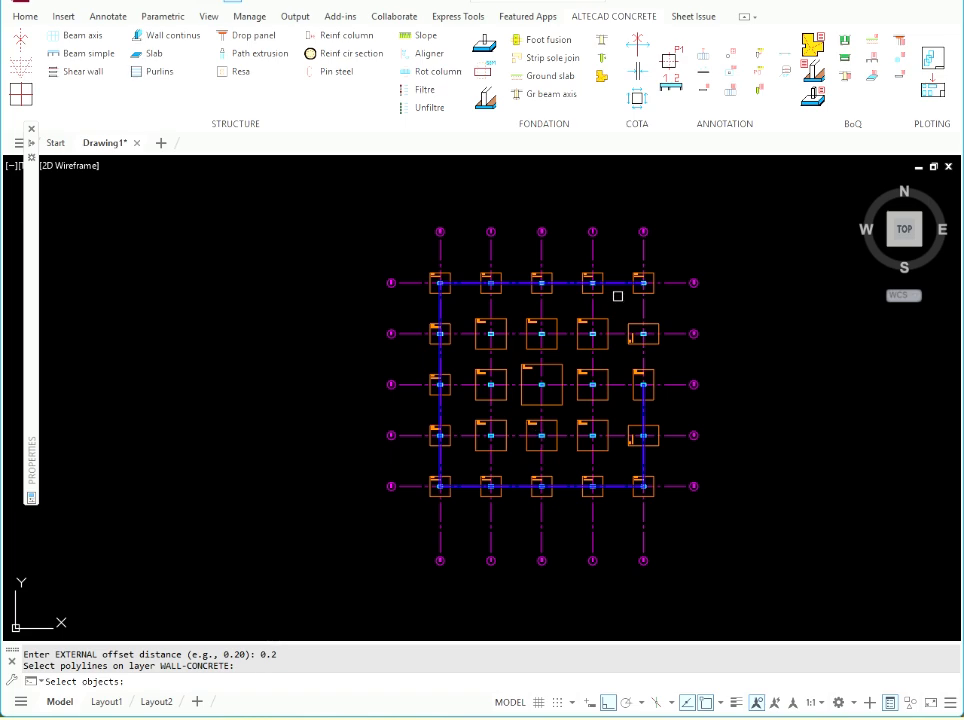
{"action": "scroll", "coordinate": [618, 296], "scroll_direction": "up", "scroll_amount": 8}
{"action": "middle_click_drag", "start_coordinate": [577, 295], "coordinate": [635, 445]}
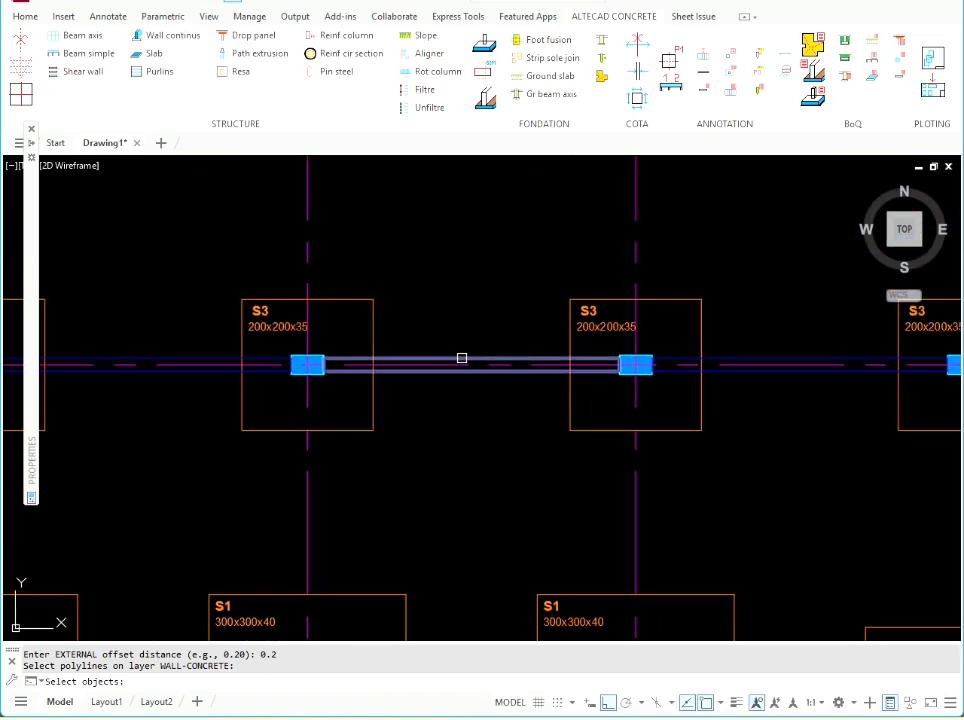
{"action": "scroll", "coordinate": [491, 361], "scroll_direction": "down", "scroll_amount": 4}
{"action": "scroll", "coordinate": [351, 357], "scroll_direction": "up", "scroll_amount": 3}
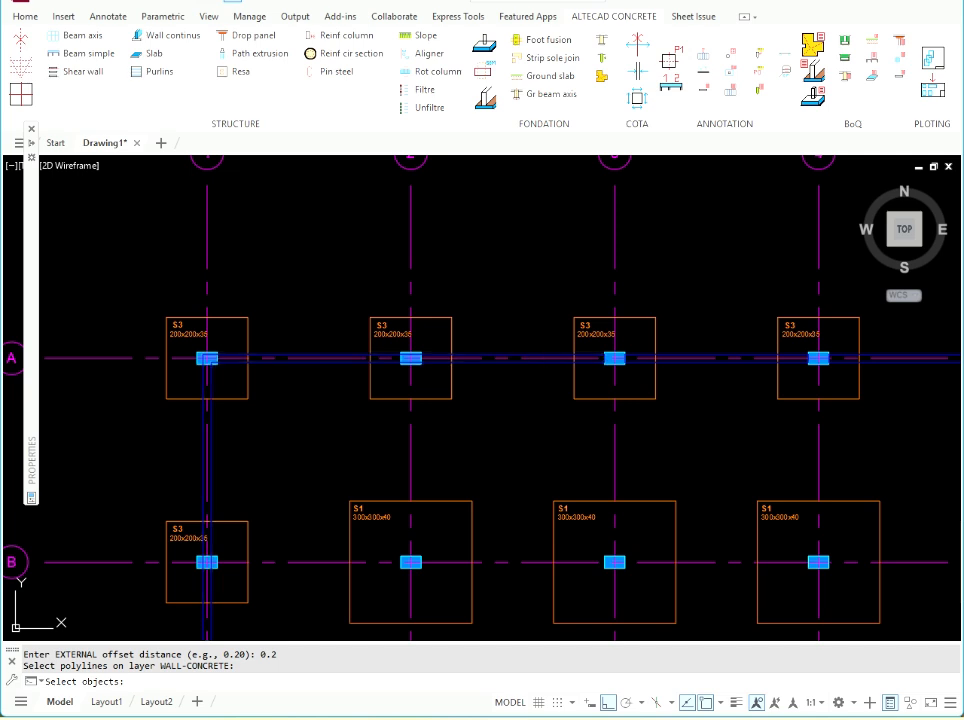
{"action": "left_click", "coordinate": [482, 362]}
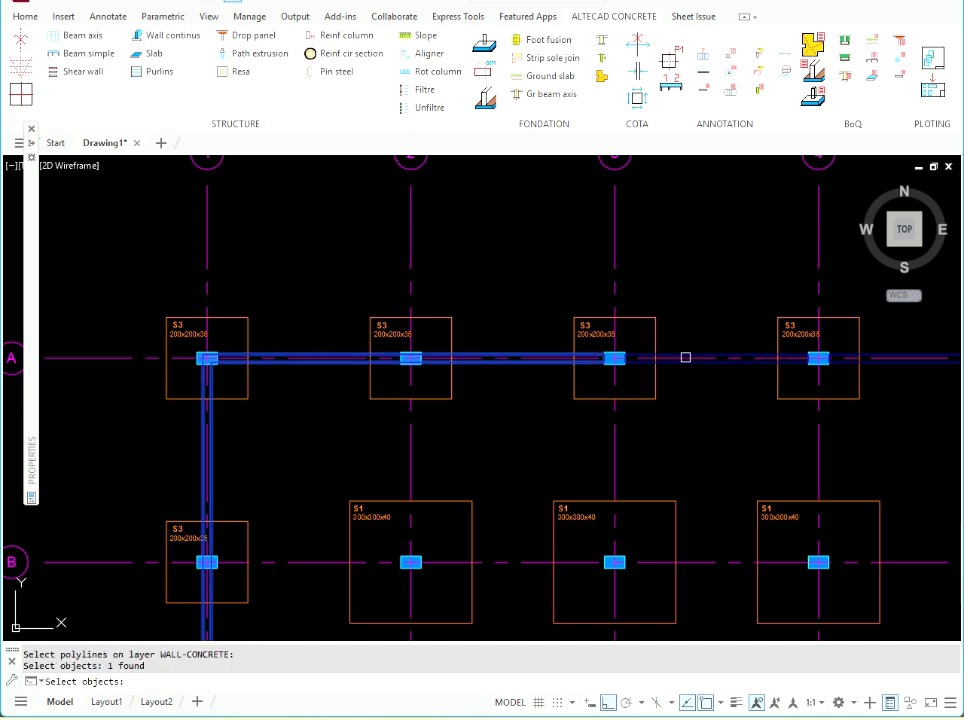
{"action": "left_click", "coordinate": [909, 363]}
{"action": "key", "text": "Return"}
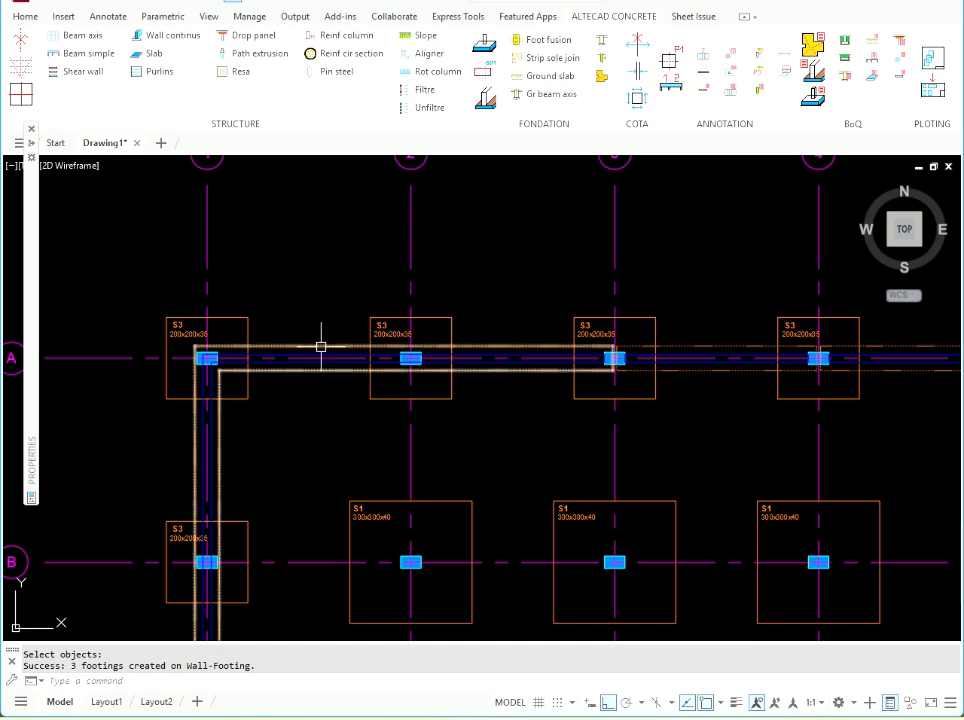
Isolate the FOOT_ANNOTATION and S_FOOTING layers from the objects at the axis 5 and E corner footing, and restore all layers
{"action": "scroll", "coordinate": [228, 383], "scroll_direction": "down", "scroll_amount": 6}
{"action": "scroll", "coordinate": [508, 437], "scroll_direction": "up", "scroll_amount": 8}
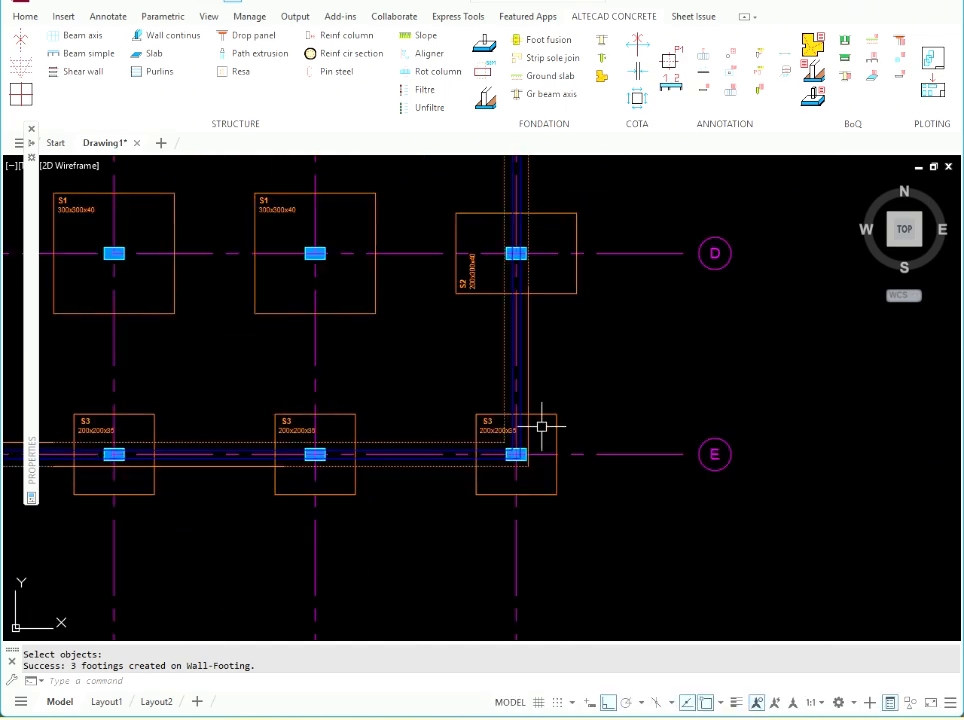
{"action": "left_click", "coordinate": [581, 420]}
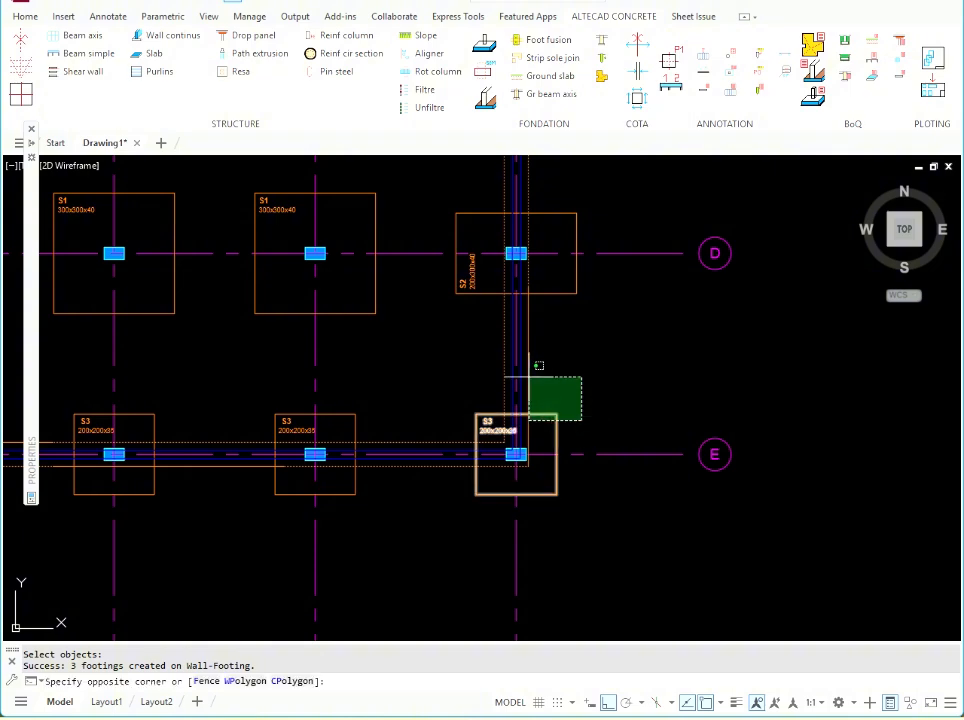
{"action": "left_click", "coordinate": [530, 372]}
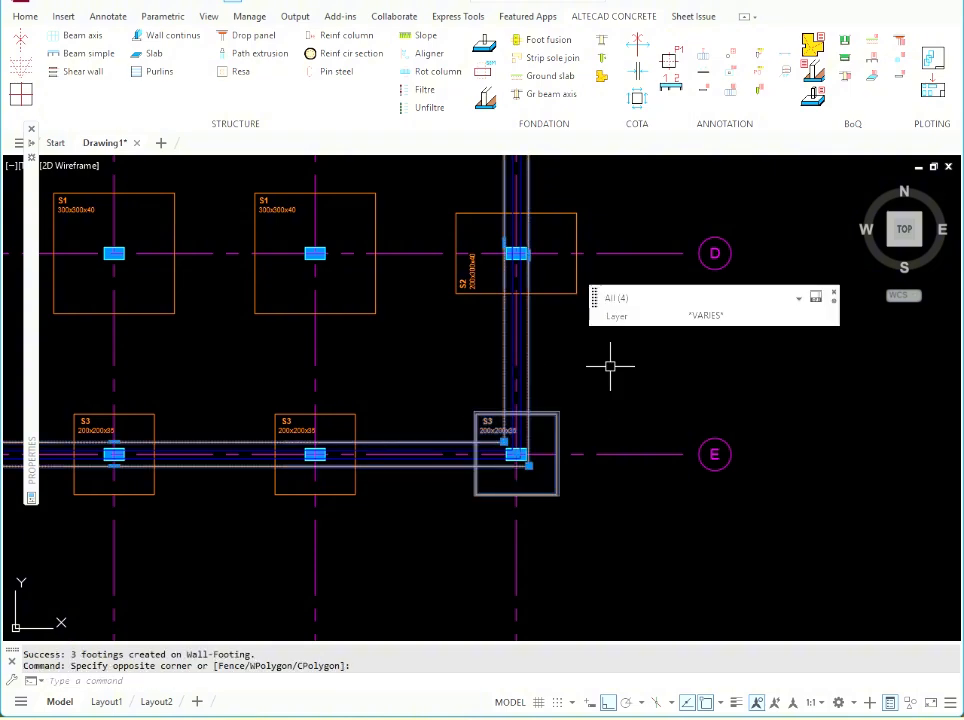
{"action": "left_click", "coordinate": [421, 91]}
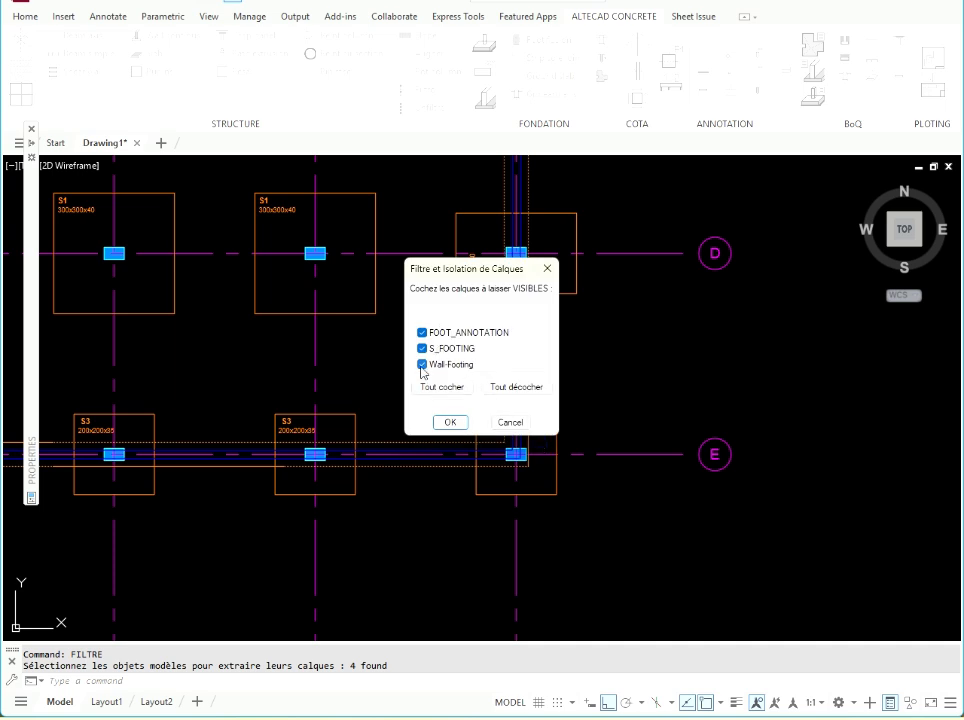
{"action": "left_click", "coordinate": [448, 425]}
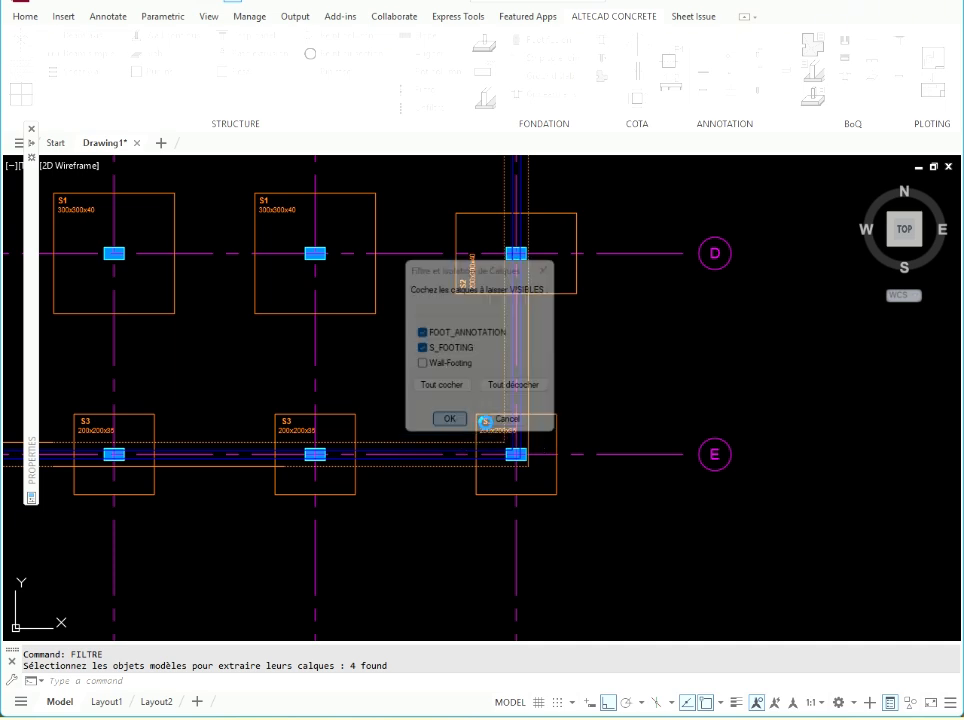
{"action": "scroll", "coordinate": [585, 438], "scroll_direction": "down", "scroll_amount": 6}
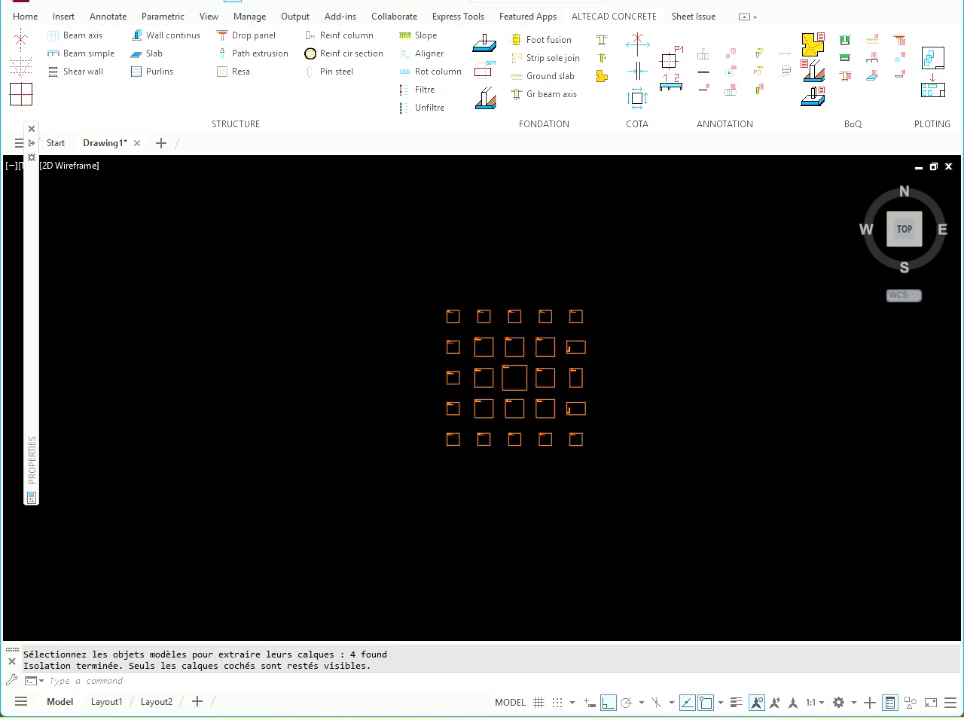
{"action": "scroll", "coordinate": [588, 438], "scroll_direction": "up", "scroll_amount": 2}
{"action": "left_click", "coordinate": [430, 107]}
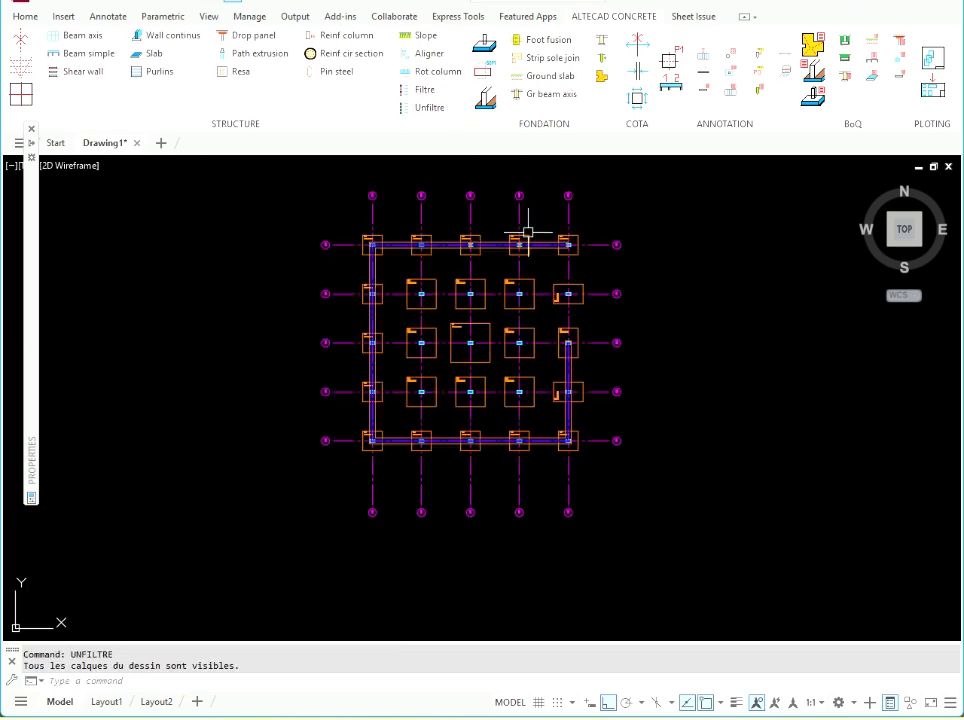
Filter the layers of the whole foundation plan so that only FOOT_ANNOTATION and S_FOOTING are left visible
{"action": "left_click", "coordinate": [655, 461]}
{"action": "left_click", "coordinate": [267, 208]}
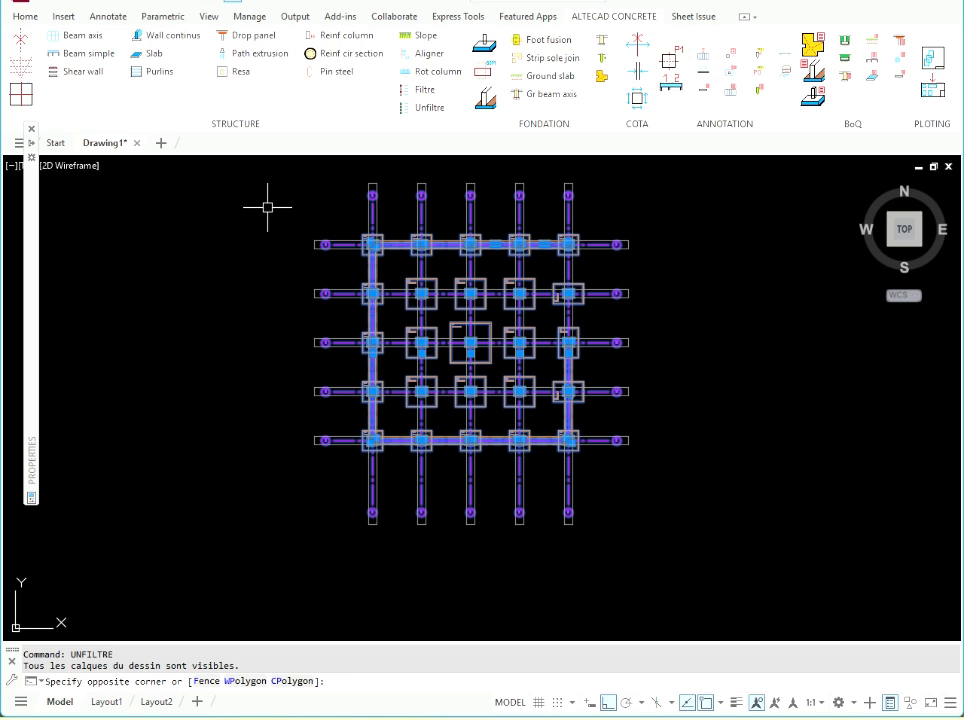
{"action": "left_click", "coordinate": [420, 92]}
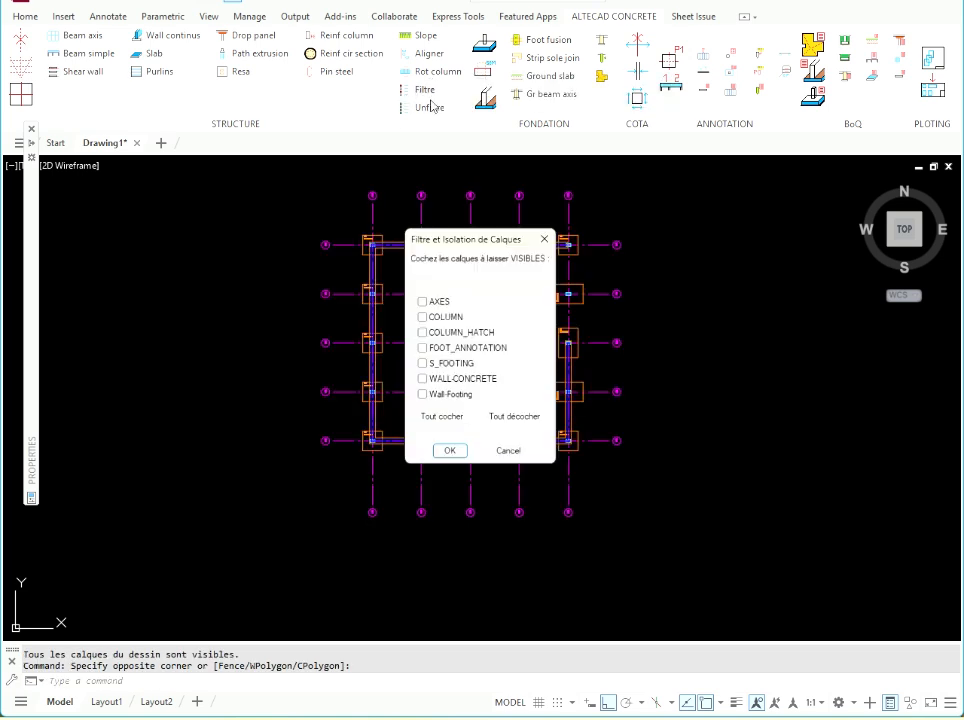
{"action": "left_click", "coordinate": [507, 418]}
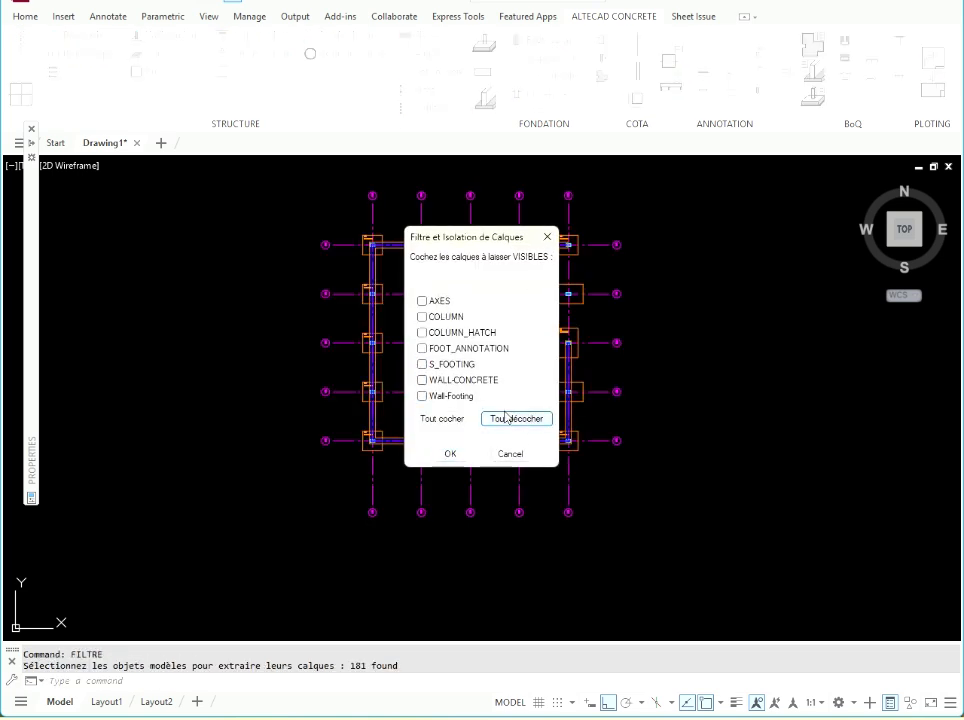
{"action": "left_click", "coordinate": [422, 349]}
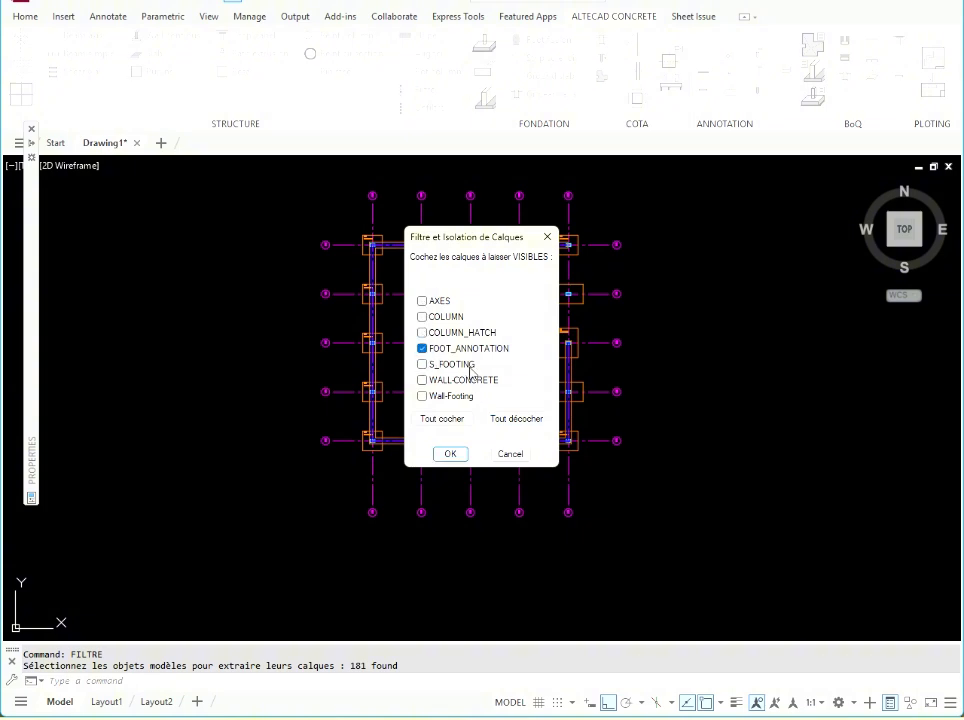
{"action": "left_click", "coordinate": [422, 365]}
{"action": "left_click", "coordinate": [448, 455]}
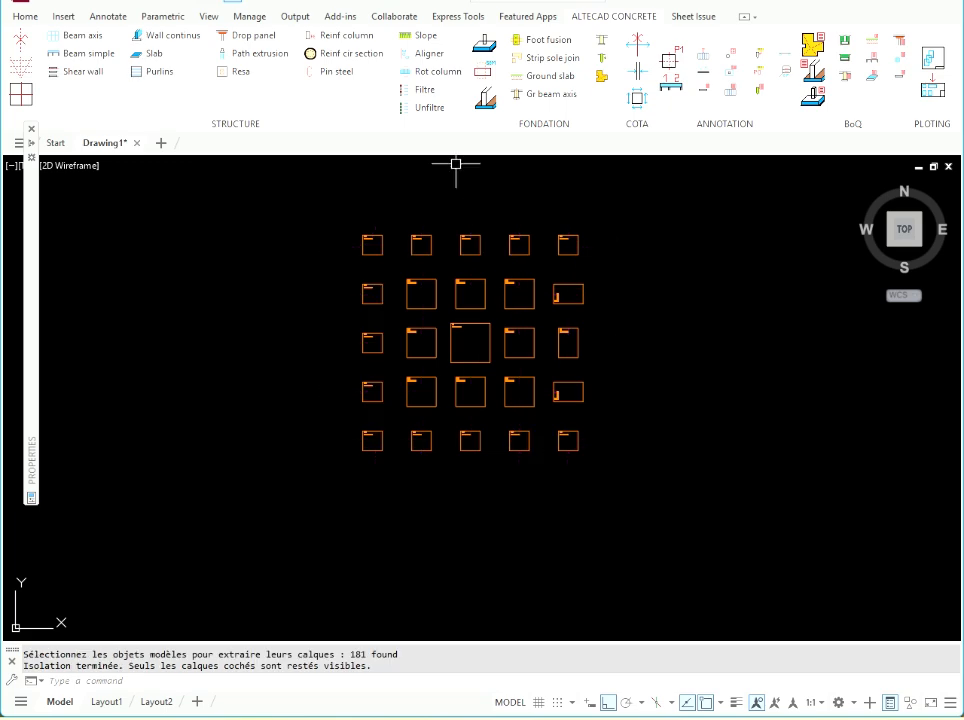
Restore the visibility of all drawing layers with Unfiltre
{"action": "left_click", "coordinate": [424, 89]}
{"action": "left_click", "coordinate": [422, 107]}
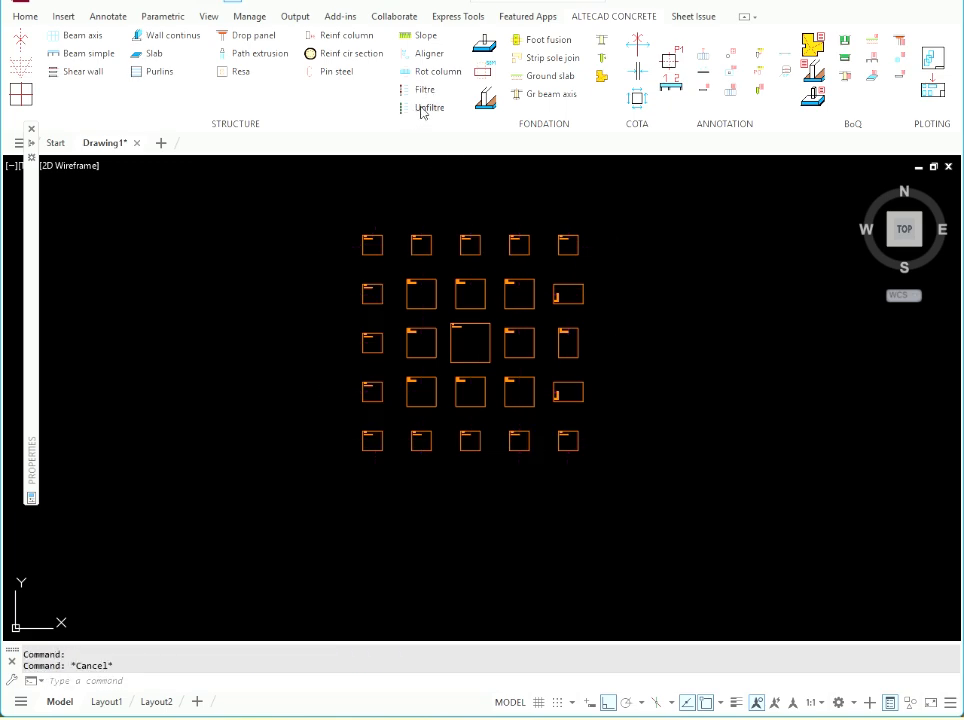
{"action": "scroll", "coordinate": [388, 277], "scroll_direction": "up", "scroll_amount": 8}
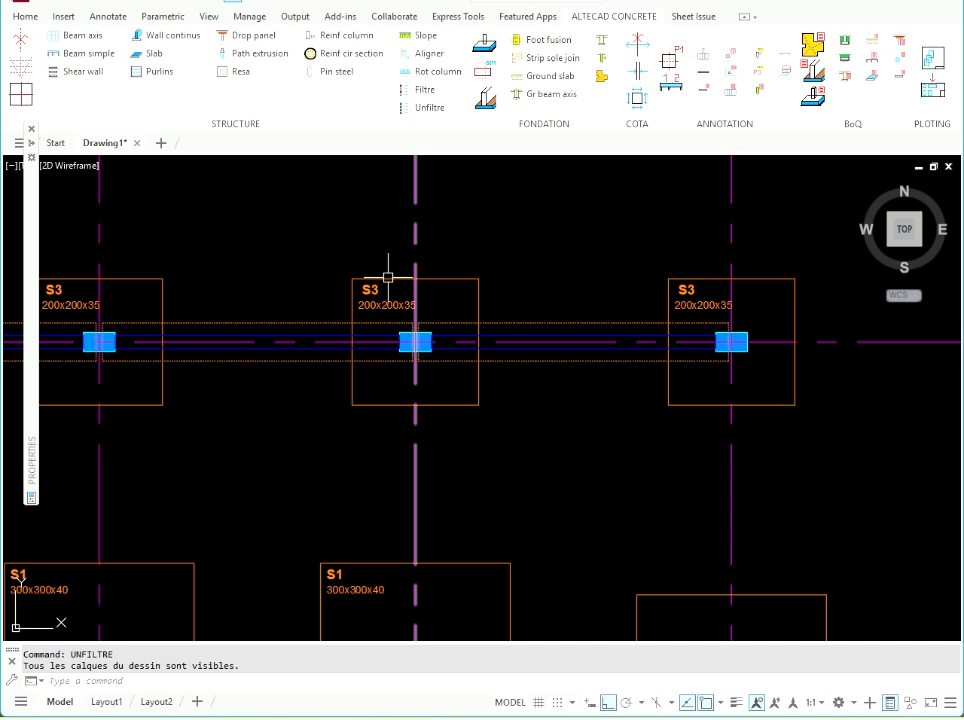
Inspect the layers of a strip footing outline and a concrete wall outline along axis A
{"action": "left_click", "coordinate": [313, 322]}
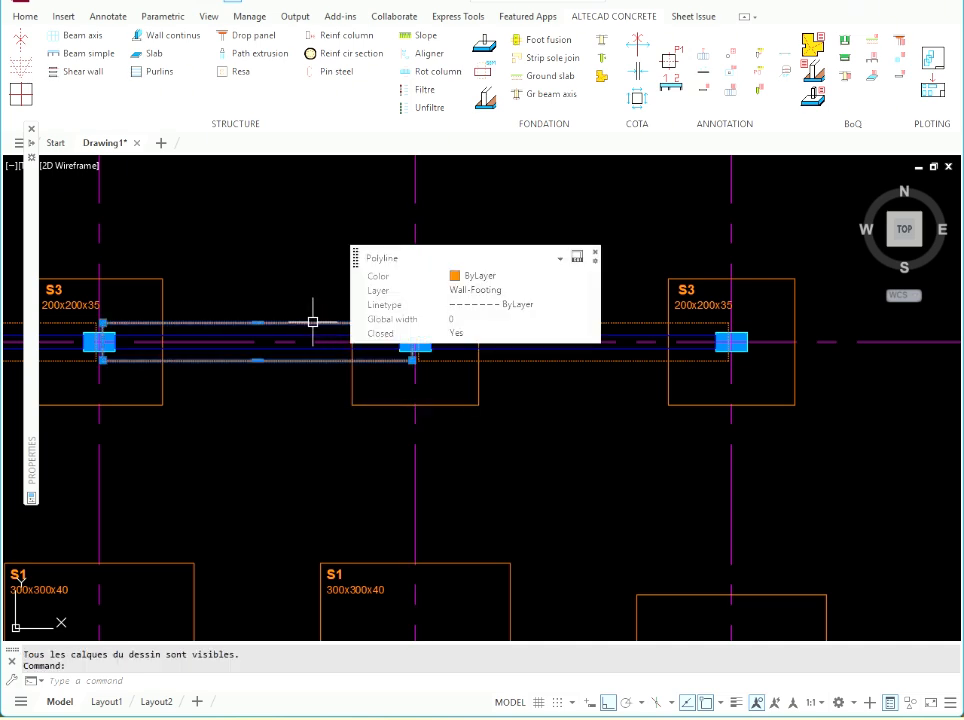
{"action": "key", "text": "Escape"}
{"action": "key", "text": "Escape"}
{"action": "scroll", "coordinate": [529, 303], "scroll_direction": "down", "scroll_amount": 6}
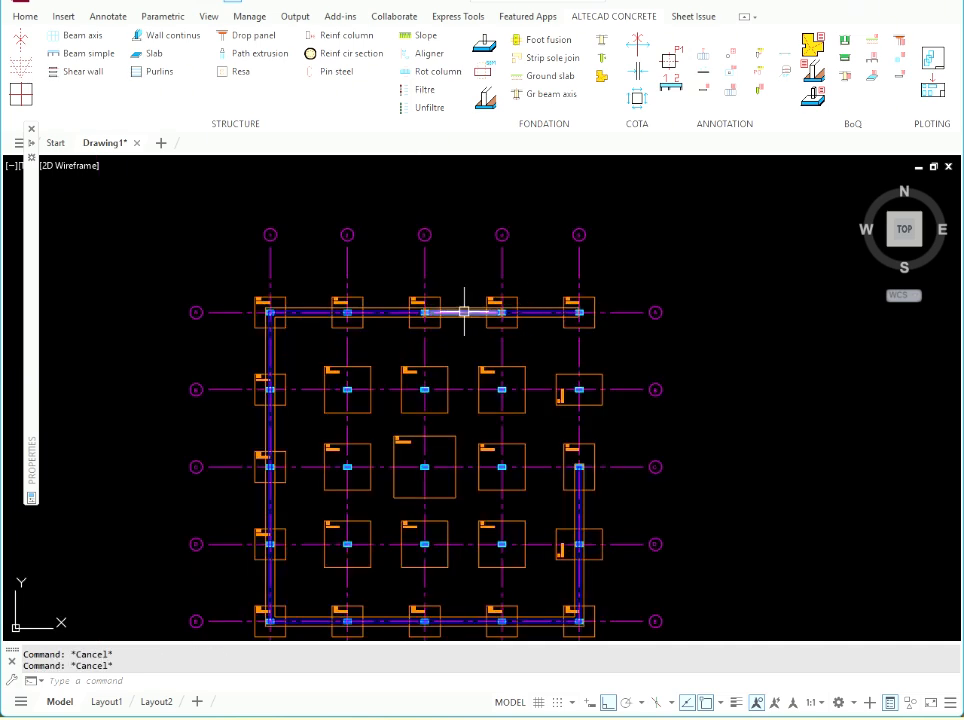
{"action": "scroll", "coordinate": [464, 312], "scroll_direction": "up", "scroll_amount": 5}
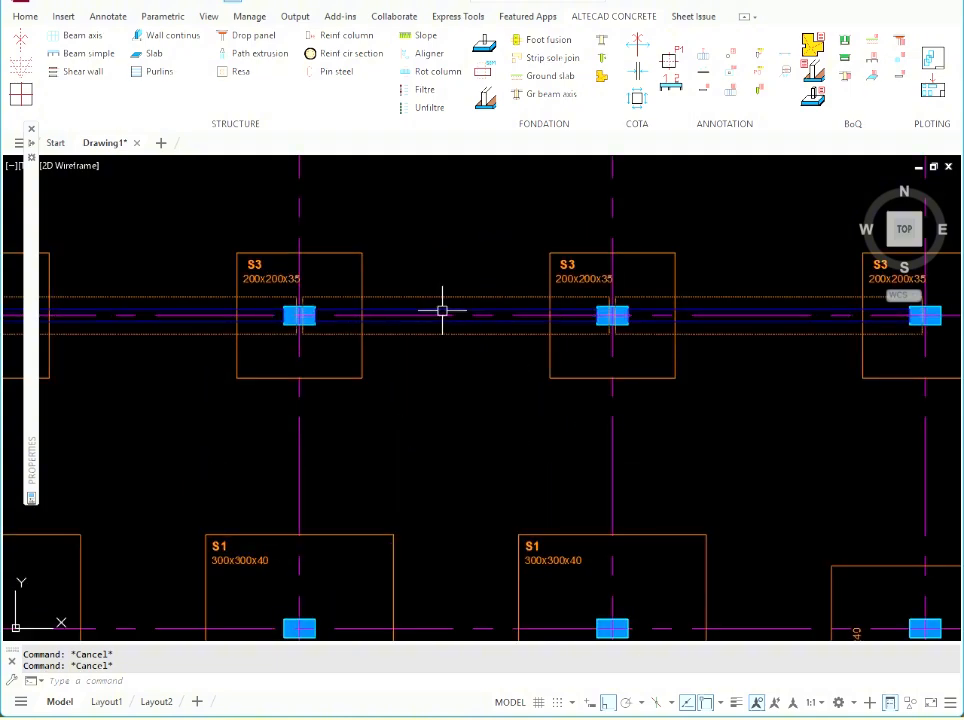
{"action": "left_click", "coordinate": [441, 312]}
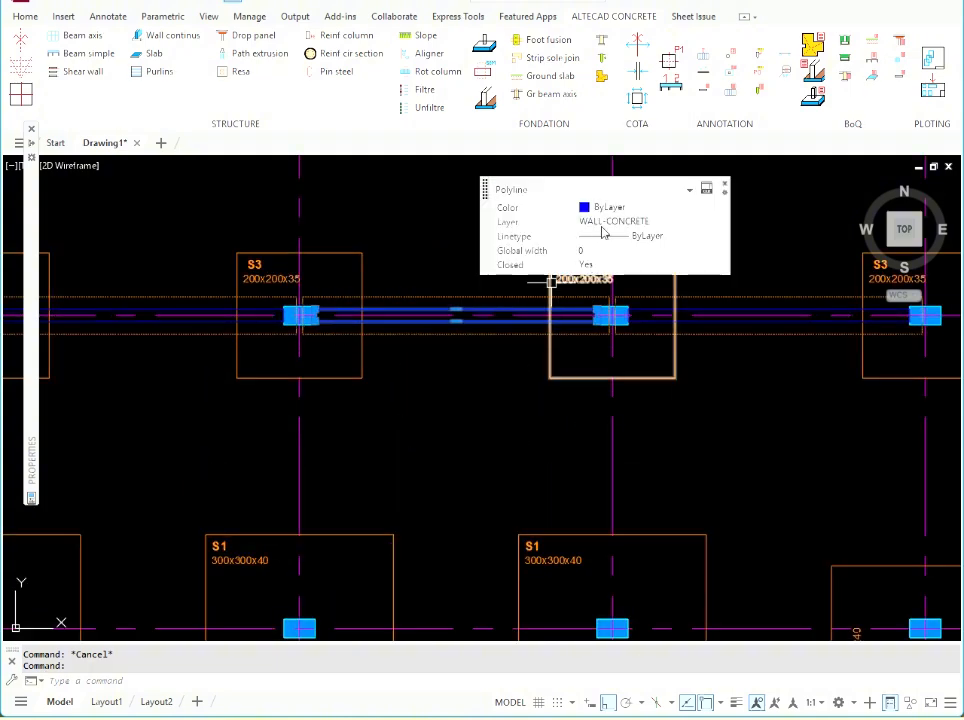
{"action": "key", "text": "Escape"}
{"action": "key", "text": "Escape"}
{"action": "scroll", "coordinate": [441, 236], "scroll_direction": "down", "scroll_amount": 5}
Filter the layers of the whole foundation plan so that only S_FOOTING and Wall-Footing are left visible
{"action": "left_click", "coordinate": [582, 429]}
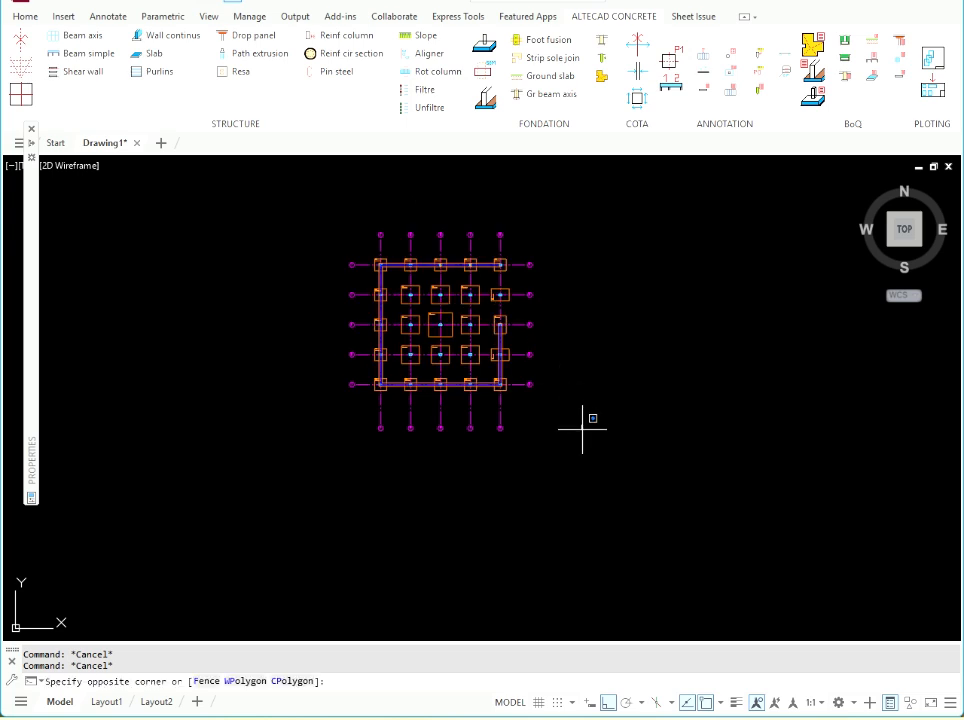
{"action": "left_click", "coordinate": [334, 209]}
{"action": "left_click", "coordinate": [425, 89]}
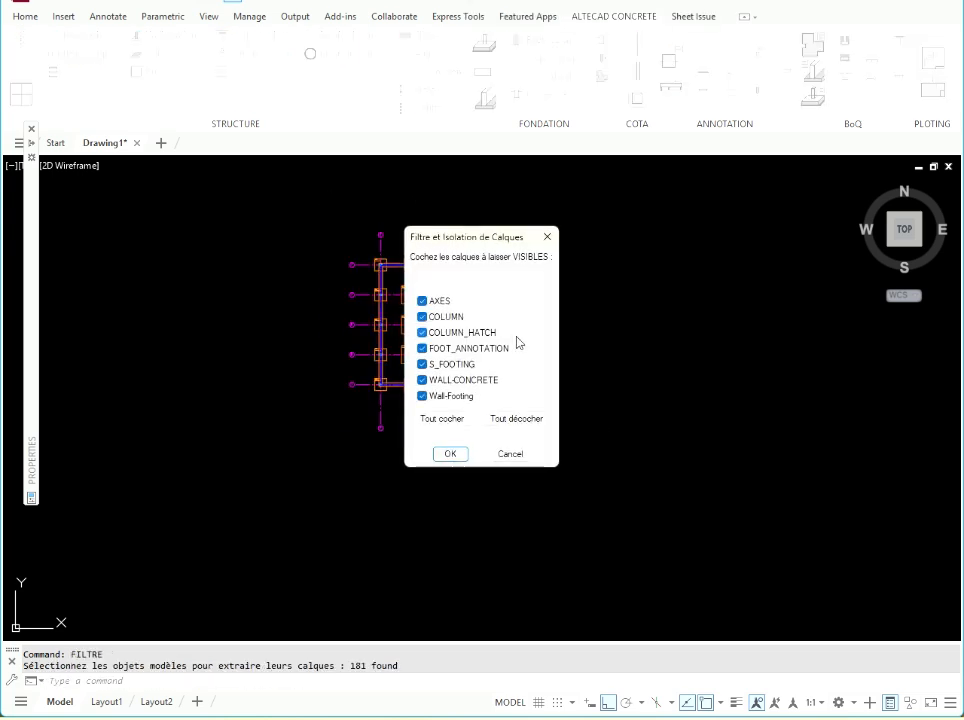
{"action": "left_click", "coordinate": [525, 420]}
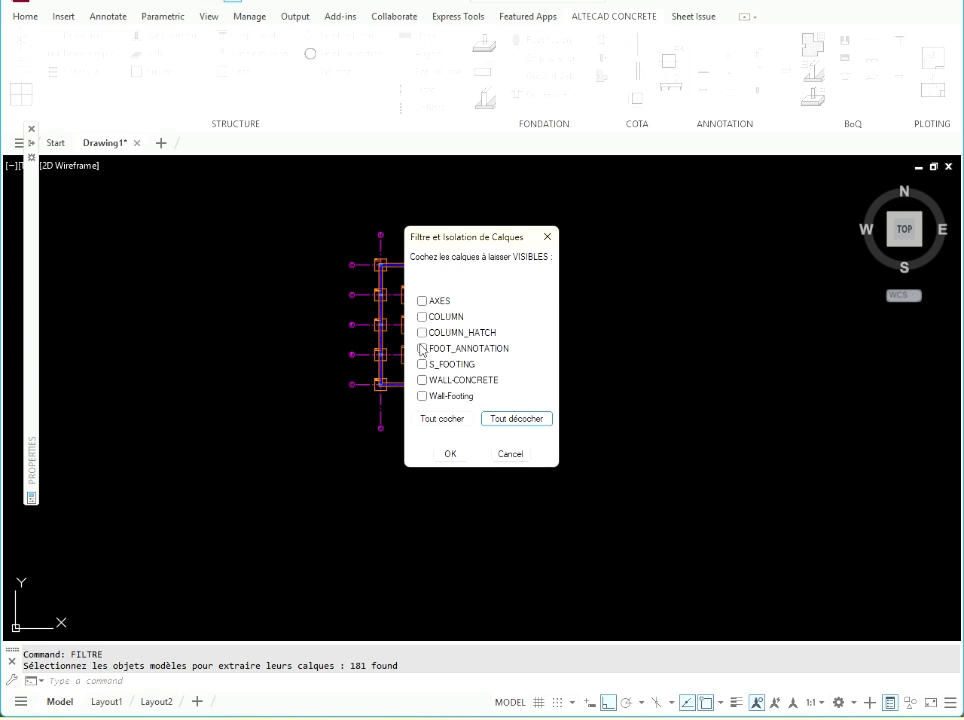
{"action": "left_click", "coordinate": [423, 366]}
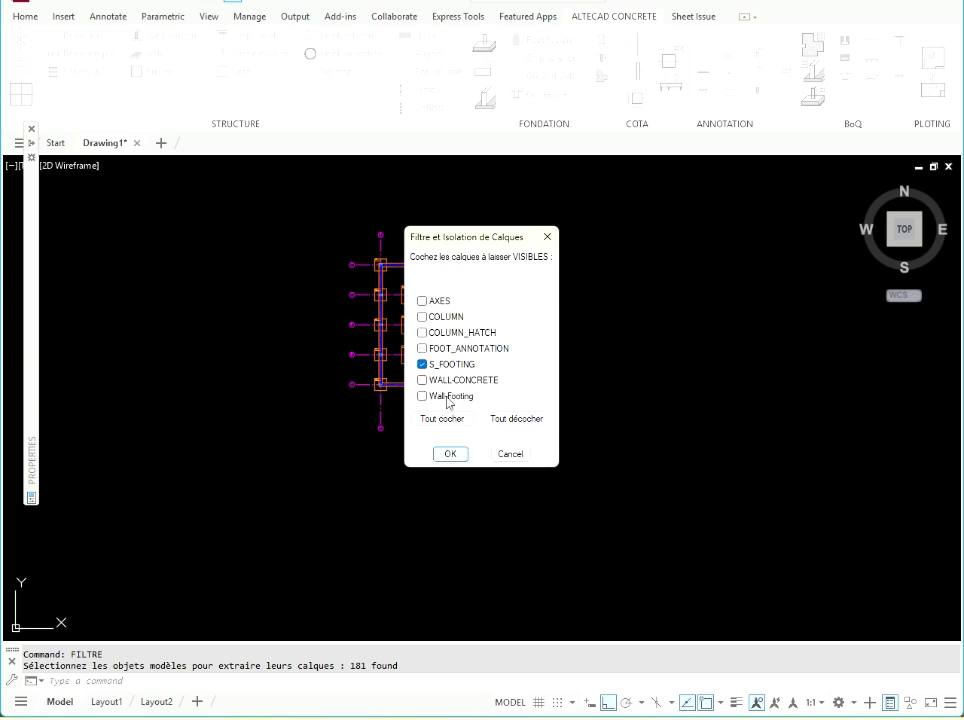
{"action": "left_click", "coordinate": [422, 396]}
{"action": "left_click", "coordinate": [450, 453]}
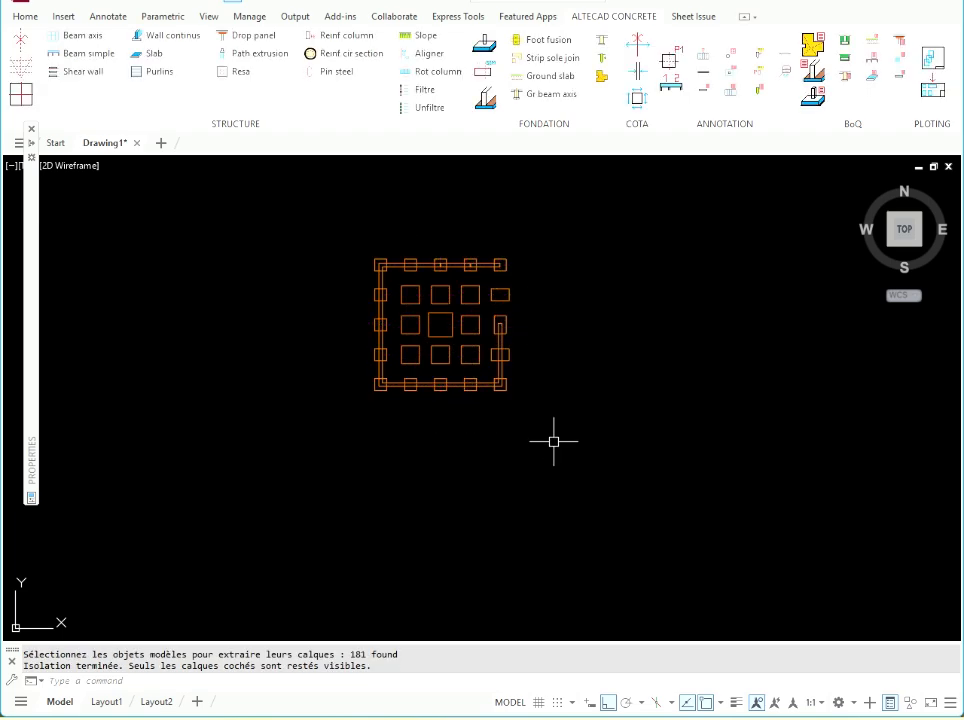
Examine where the strip footings overlap the pad footings around the perimeter
{"action": "scroll", "coordinate": [460, 292], "scroll_direction": "up", "scroll_amount": 6}
{"action": "scroll", "coordinate": [477, 227], "scroll_direction": "down", "scroll_amount": 2}
{"action": "middle_click_drag", "start_coordinate": [454, 204], "coordinate": [483, 265]}
{"action": "scroll", "coordinate": [312, 260], "scroll_direction": "up", "scroll_amount": 4}
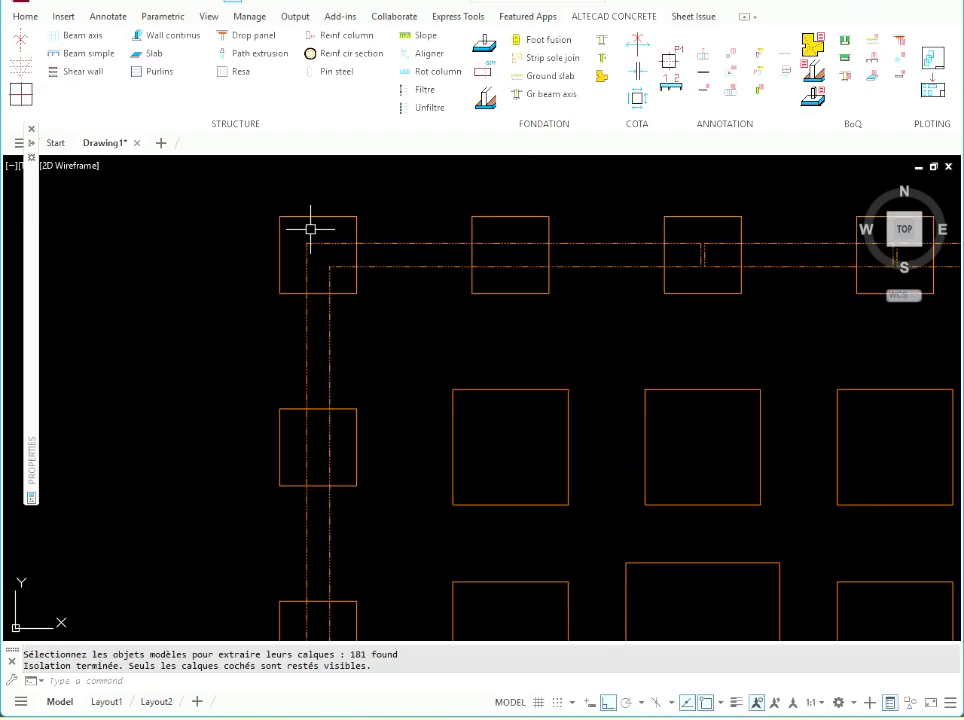
{"action": "scroll", "coordinate": [312, 230], "scroll_direction": "down", "scroll_amount": 4}
{"action": "scroll", "coordinate": [476, 260], "scroll_direction": "up", "scroll_amount": 2}
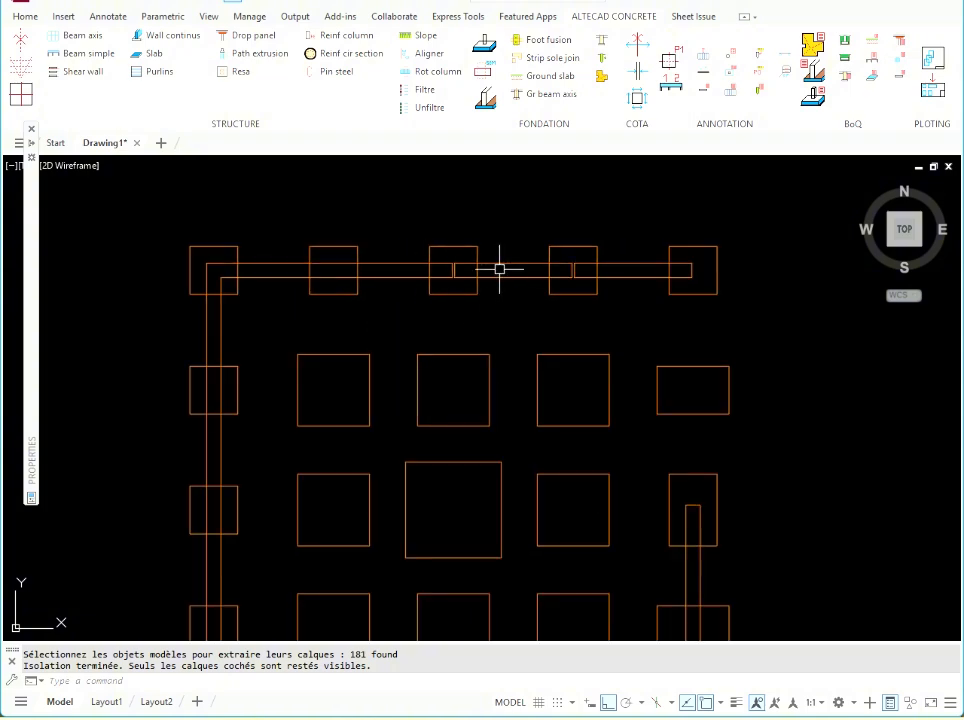
{"action": "mouse_move", "coordinate": [591, 258]}
{"action": "middle_mouse_down"}
{"action": "mouse_move", "coordinate": [441, 286]}
{"action": "mouse_move", "coordinate": [478, 372]}
{"action": "middle_mouse_up"}
{"action": "scroll", "coordinate": [470, 278], "scroll_direction": "down", "scroll_amount": 7}
{"action": "scroll", "coordinate": [510, 389], "scroll_direction": "up", "scroll_amount": 6}
{"action": "scroll", "coordinate": [496, 290], "scroll_direction": "down", "scroll_amount": 3}
{"action": "scroll", "coordinate": [469, 352], "scroll_direction": "up", "scroll_amount": 2}
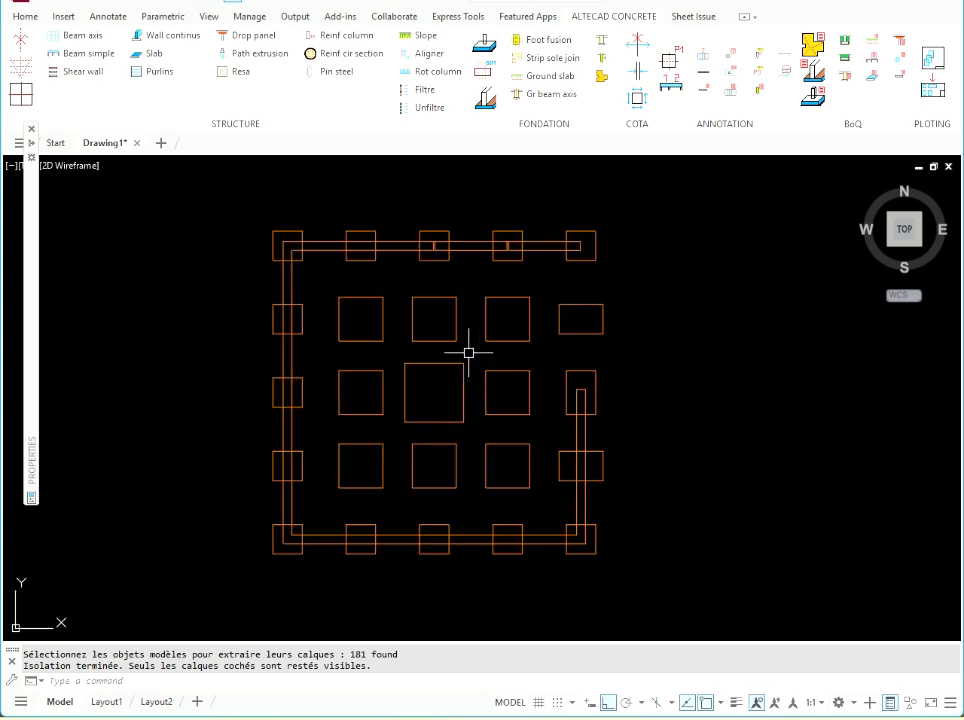
Run Foot fusion on all pad and strip footings to clear the strip lines inside the pads
{"action": "left_click", "coordinate": [542, 42]}
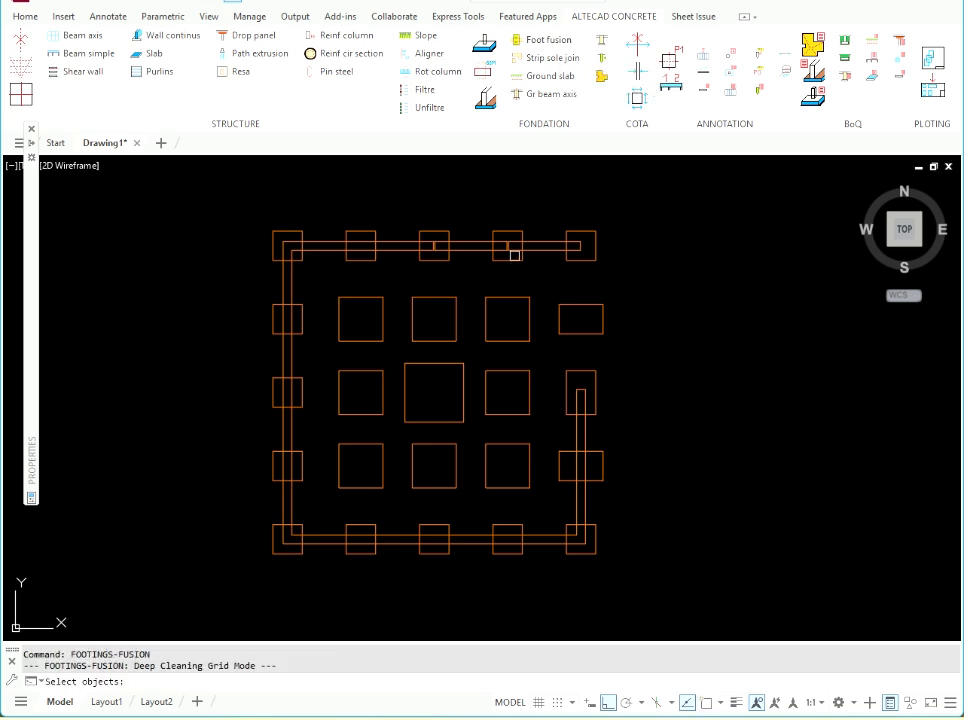
{"action": "left_click", "coordinate": [680, 577]}
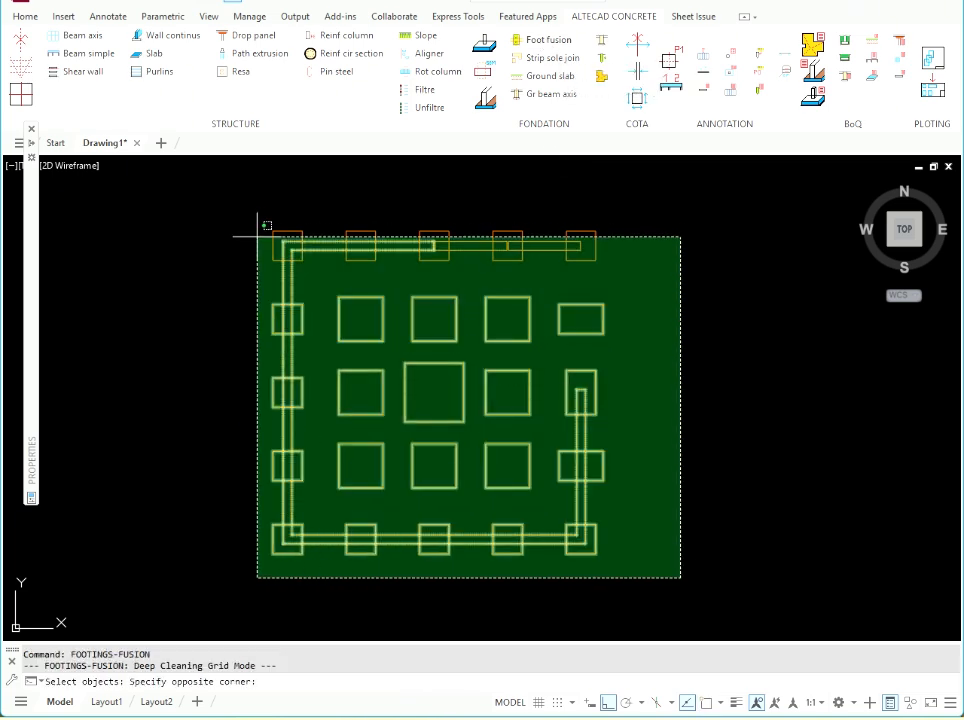
{"action": "left_click", "coordinate": [225, 203]}
{"action": "key", "text": "Return"}
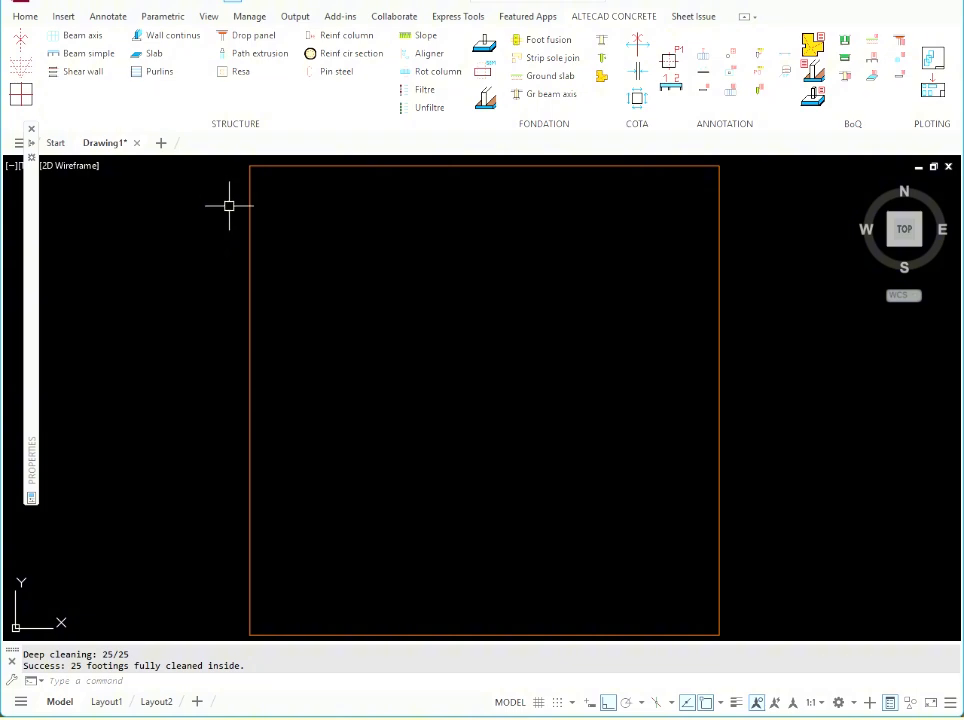
Examine the pad footings and the trimmed strip footing lines around the perimeter
{"action": "scroll", "coordinate": [409, 338], "scroll_direction": "down", "scroll_amount": 5}
{"action": "scroll", "coordinate": [497, 467], "scroll_direction": "up", "scroll_amount": 3}
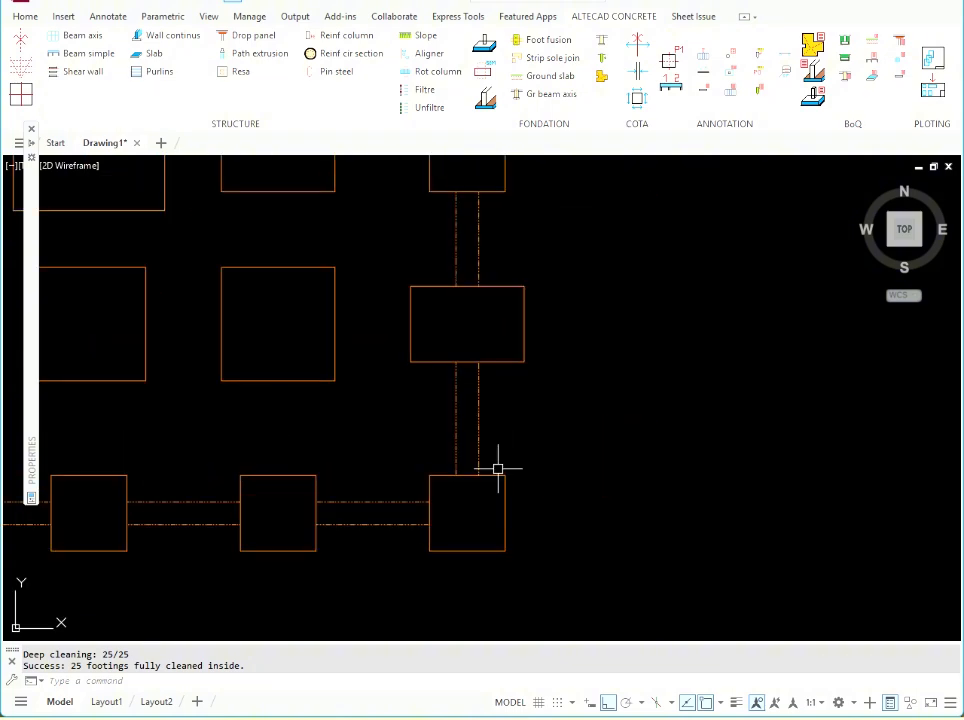
{"action": "scroll", "coordinate": [211, 198], "scroll_direction": "down", "scroll_amount": 4}
{"action": "scroll", "coordinate": [269, 194], "scroll_direction": "up", "scroll_amount": 2}
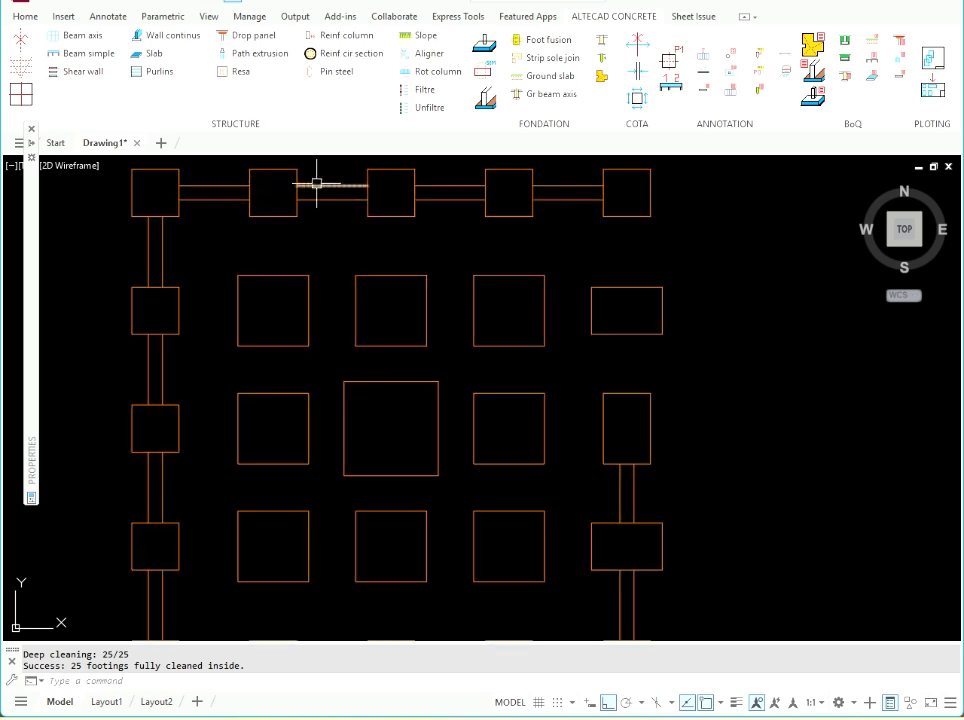
{"action": "middle_click_drag", "start_coordinate": [393, 447], "coordinate": [476, 323]}
{"action": "scroll", "coordinate": [476, 322], "scroll_direction": "down", "scroll_amount": 2}
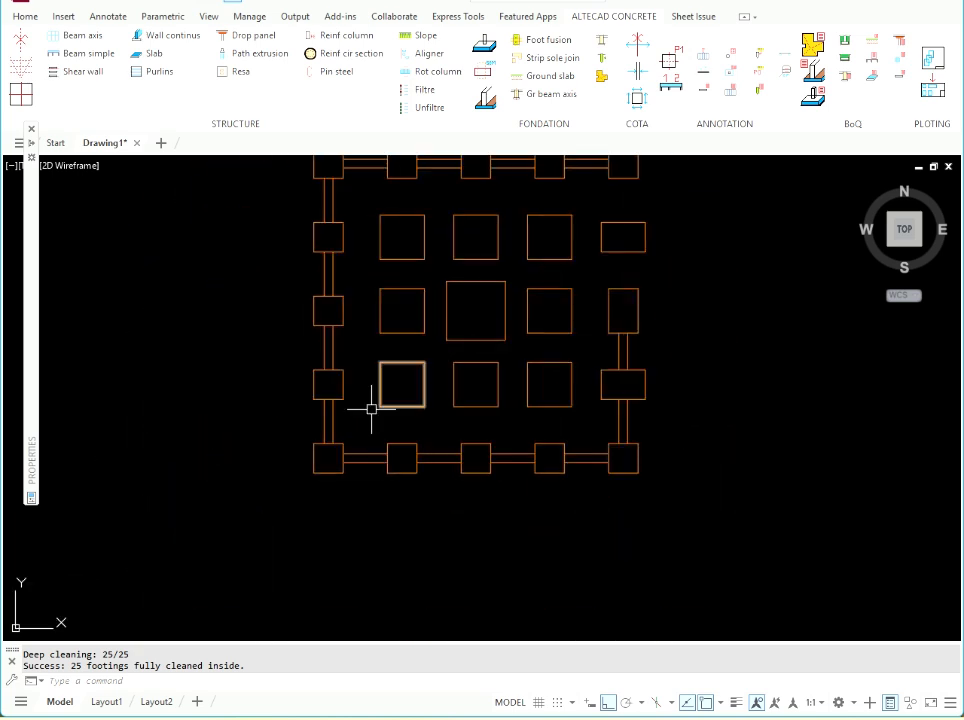
{"action": "scroll", "coordinate": [362, 417], "scroll_direction": "up", "scroll_amount": 6}
{"action": "scroll", "coordinate": [430, 458], "scroll_direction": "down", "scroll_amount": 4}
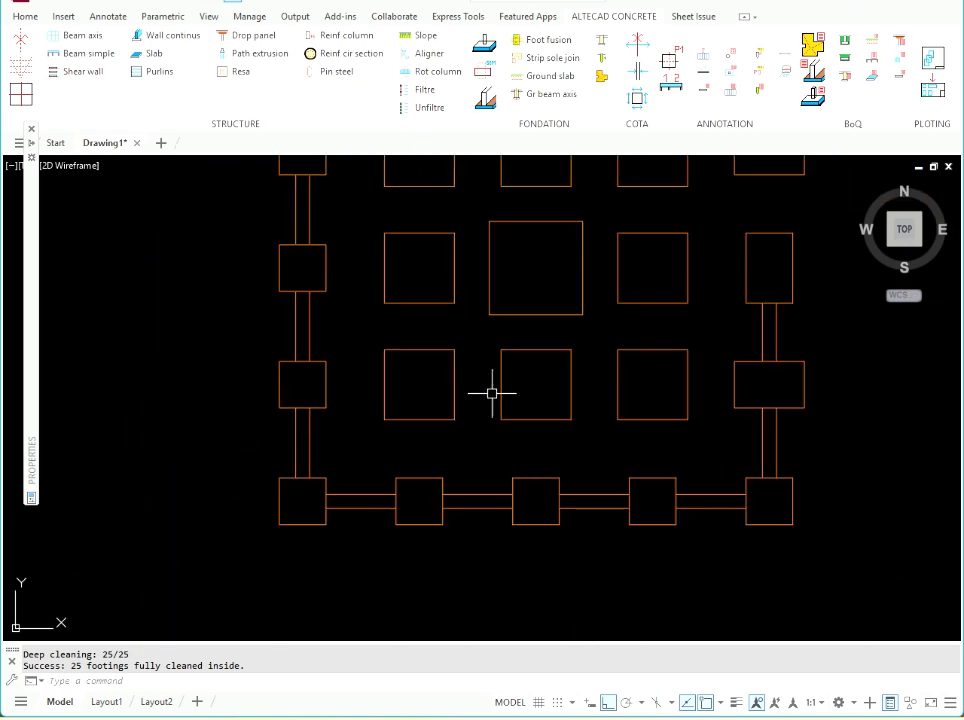
{"action": "middle_click_drag", "start_coordinate": [493, 392], "coordinate": [363, 450]}
Restore all layers and view the strip footing segments on axis A with the walls and columns
{"action": "left_click", "coordinate": [428, 106]}
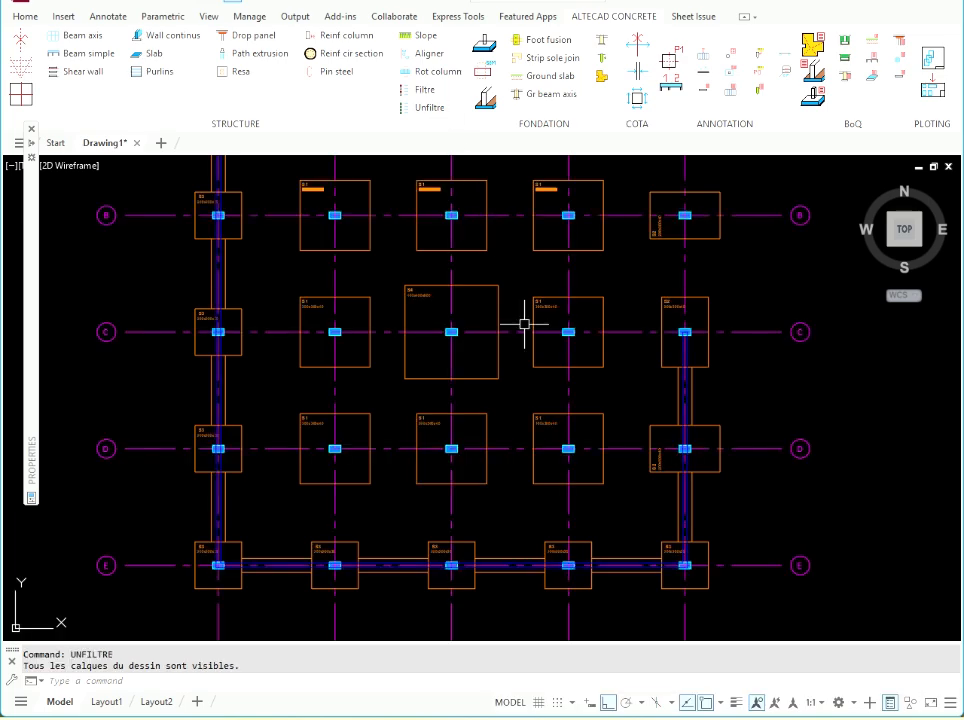
{"action": "middle_click_drag", "start_coordinate": [527, 316], "coordinate": [344, 493]}
{"action": "middle_click_drag", "start_coordinate": [512, 294], "coordinate": [570, 393]}
{"action": "scroll", "coordinate": [546, 309], "scroll_direction": "up", "scroll_amount": 4}
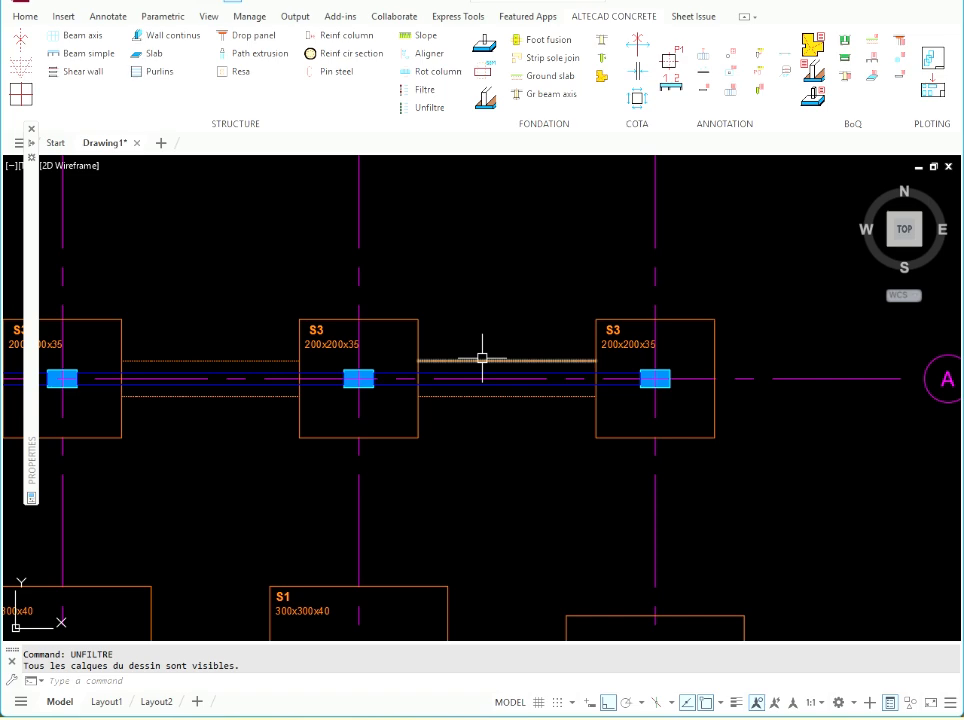
Filter the layers of the whole foundation plan so that only Wall-Footing is left visible
{"action": "left_click", "coordinate": [425, 89]}
{"action": "scroll", "coordinate": [504, 264], "scroll_direction": "down", "scroll_amount": 5}
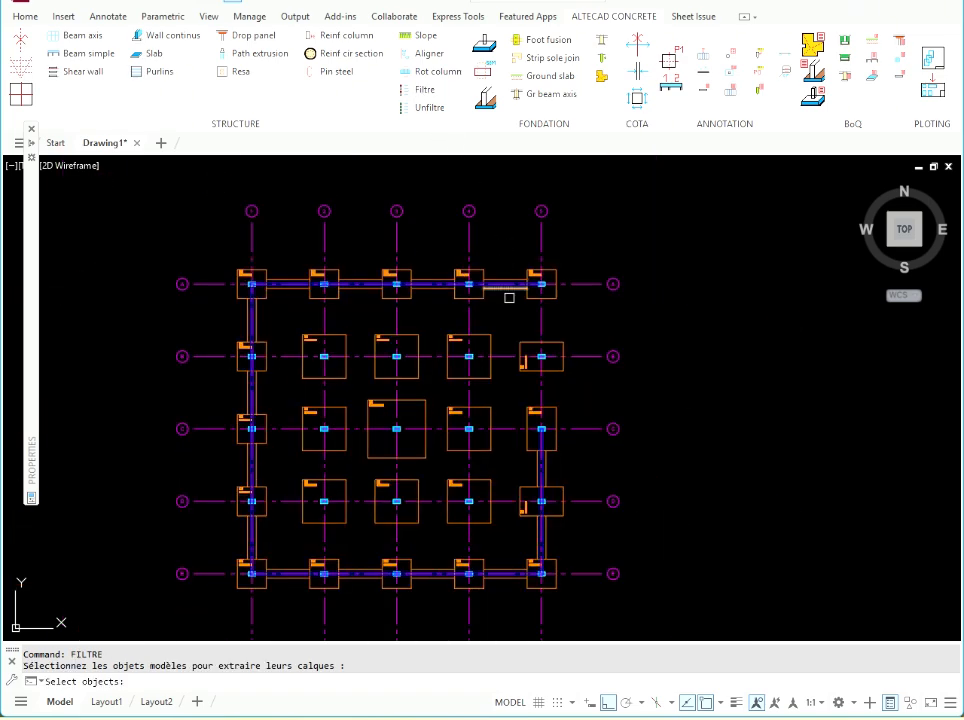
{"action": "left_click", "coordinate": [700, 637]}
{"action": "left_click", "coordinate": [172, 207]}
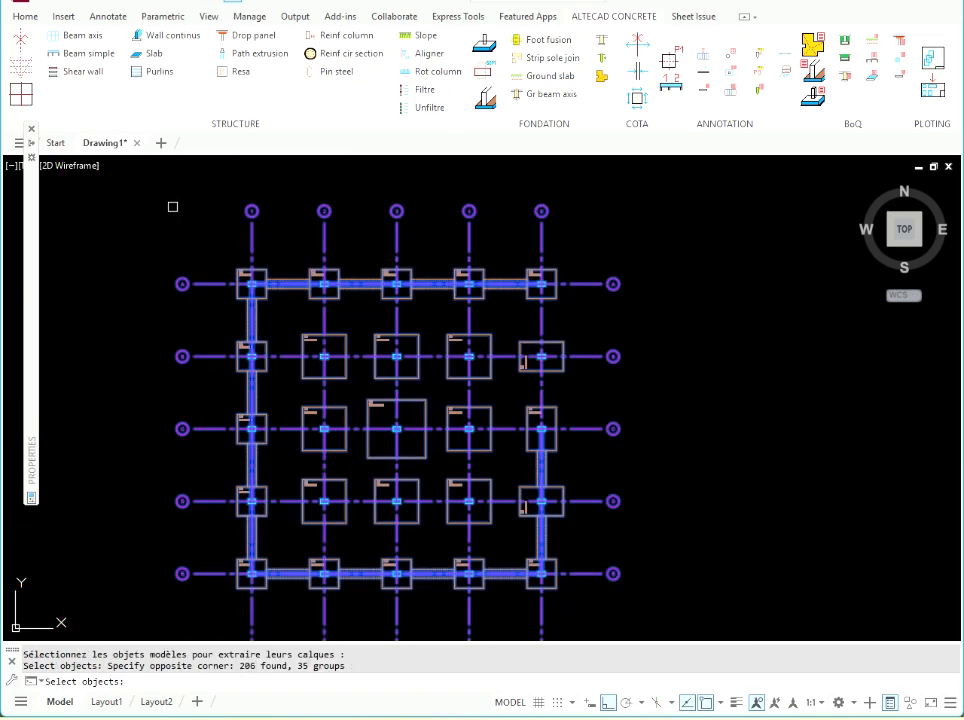
{"action": "key", "text": "Return"}
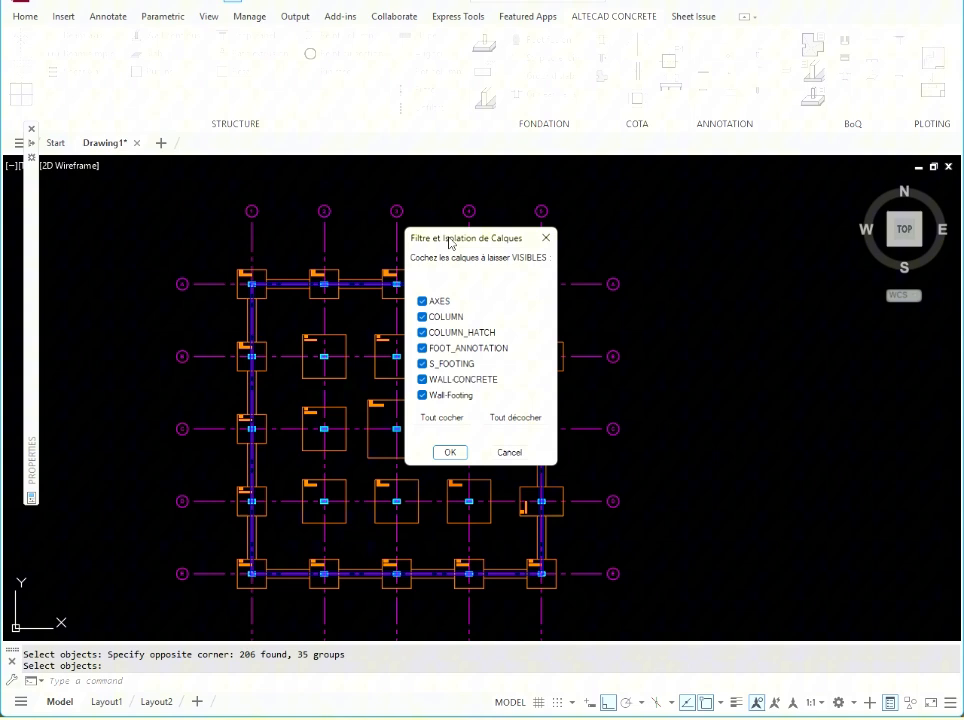
{"action": "left_click", "coordinate": [515, 420]}
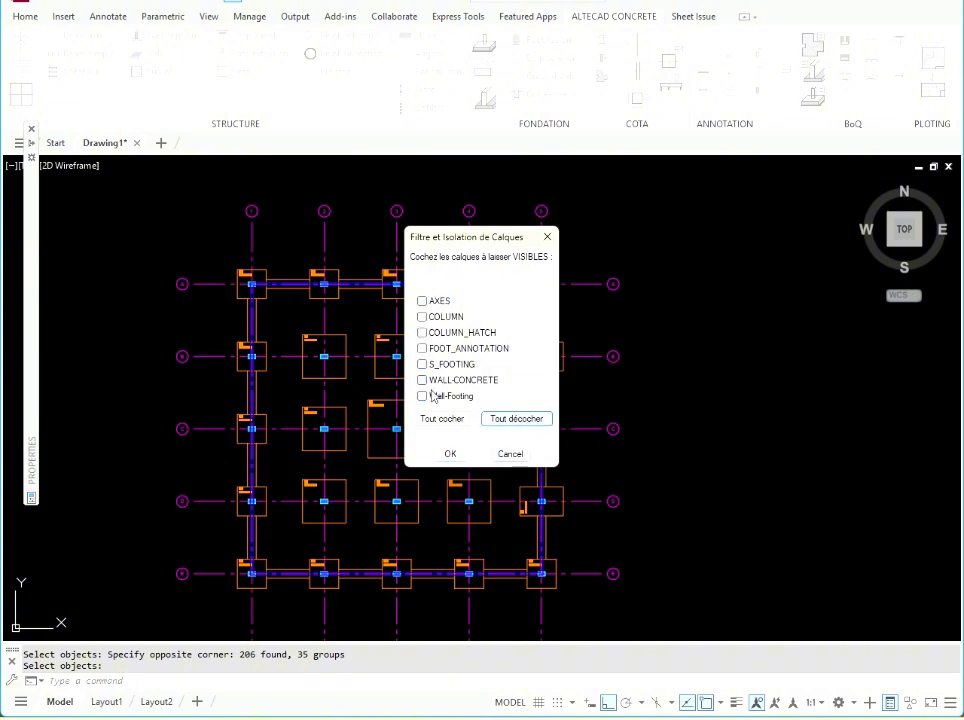
{"action": "left_click", "coordinate": [422, 397]}
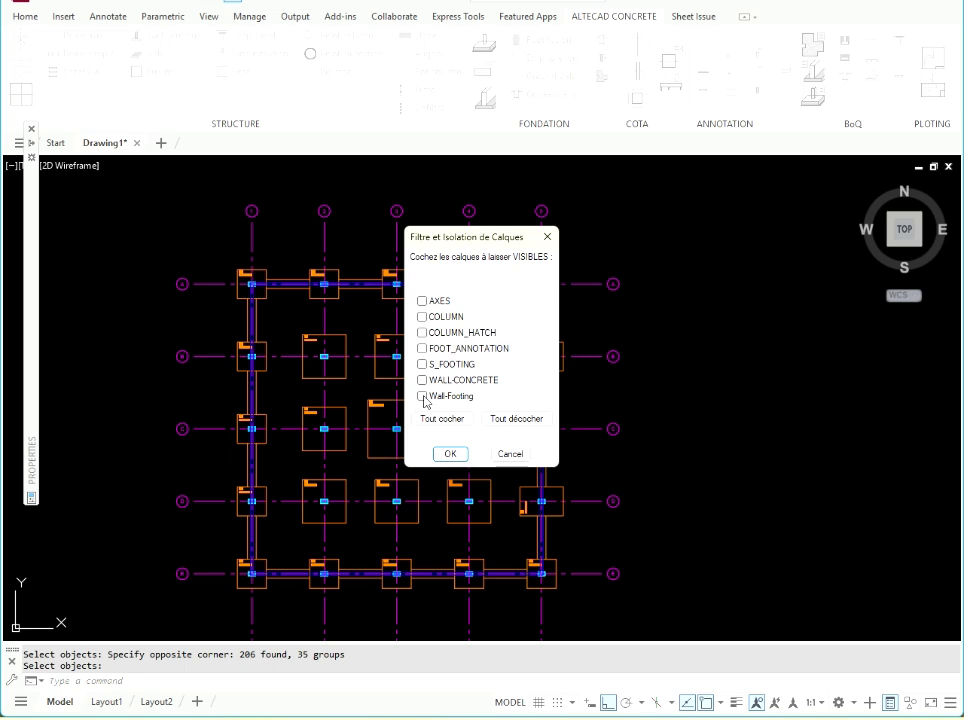
{"action": "left_click", "coordinate": [450, 454]}
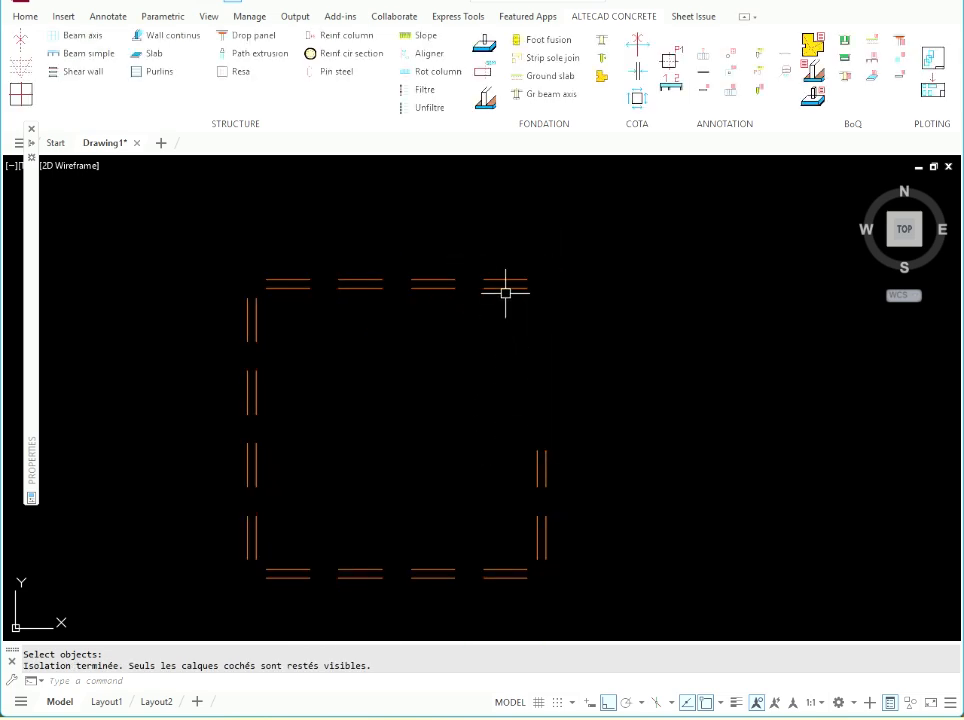
Close all the open strip footing line pairs into rectangular outlines with Strip sole join
{"action": "scroll", "coordinate": [506, 293], "scroll_direction": "up", "scroll_amount": 5}
{"action": "left_click", "coordinate": [497, 257]}
{"action": "left_click", "coordinate": [497, 291]}
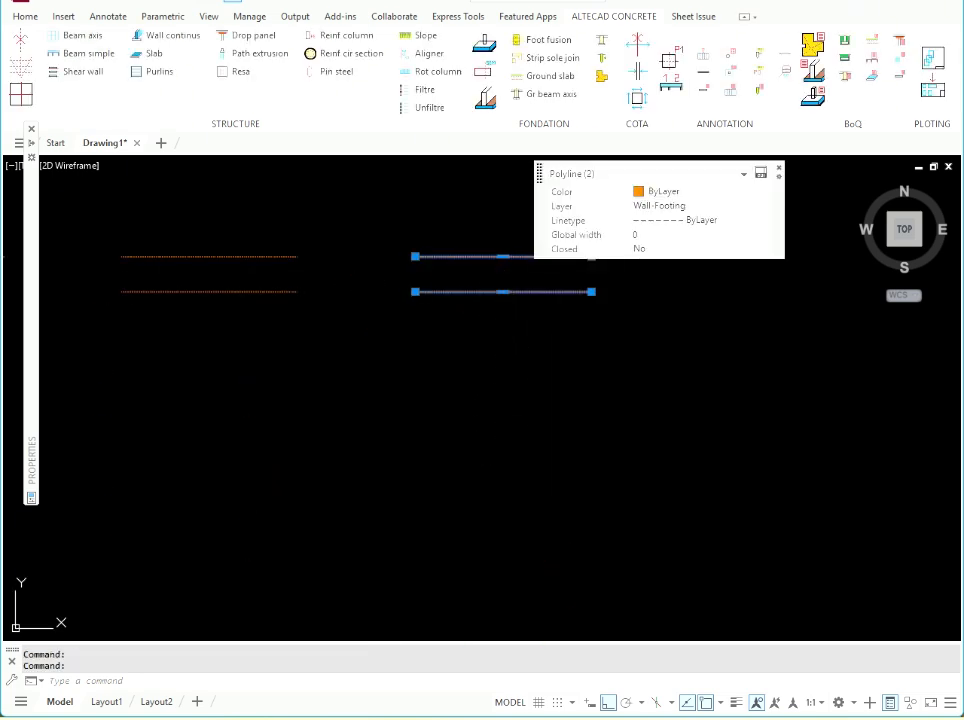
{"action": "key", "text": "Escape"}
{"action": "scroll", "coordinate": [493, 316], "scroll_direction": "down", "scroll_amount": 5}
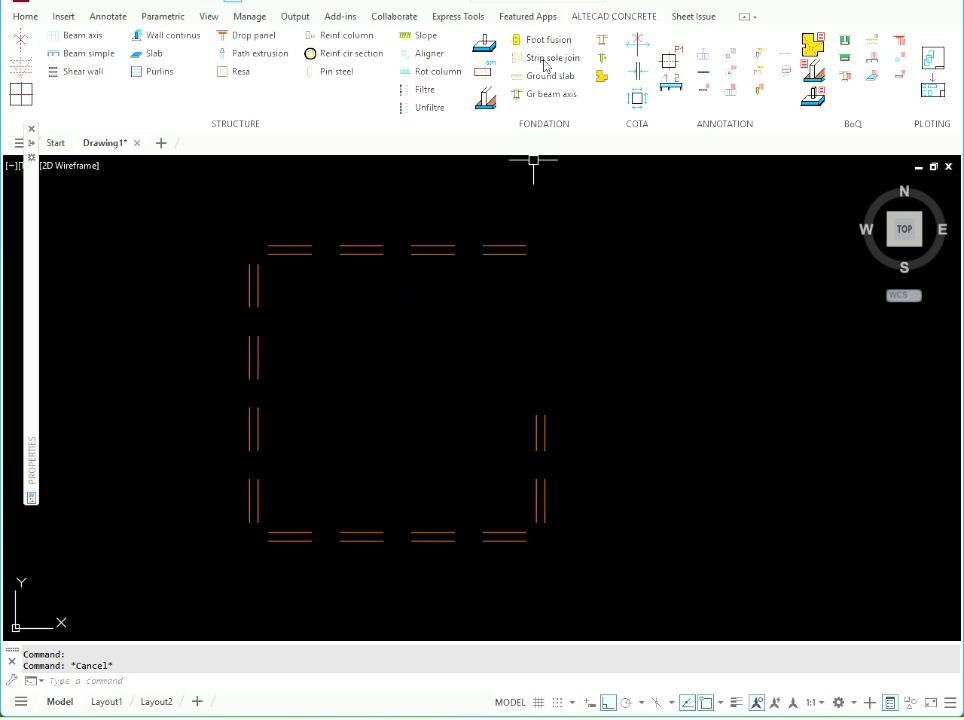
{"action": "left_click", "coordinate": [545, 58]}
{"action": "left_click", "coordinate": [616, 580]}
{"action": "left_click", "coordinate": [161, 202]}
{"action": "key", "text": "Return"}
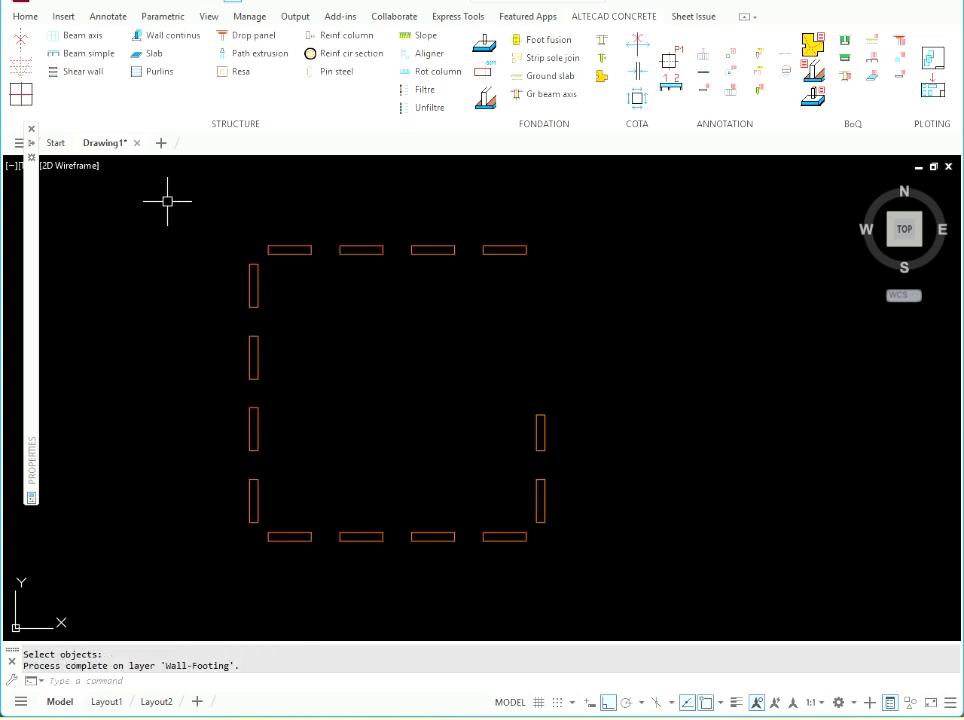
Check two of the joined strip footing outlines by selecting them, and restore all layers
{"action": "scroll", "coordinate": [540, 410], "scroll_direction": "up", "scroll_amount": 4}
{"action": "left_click", "coordinate": [546, 398]}
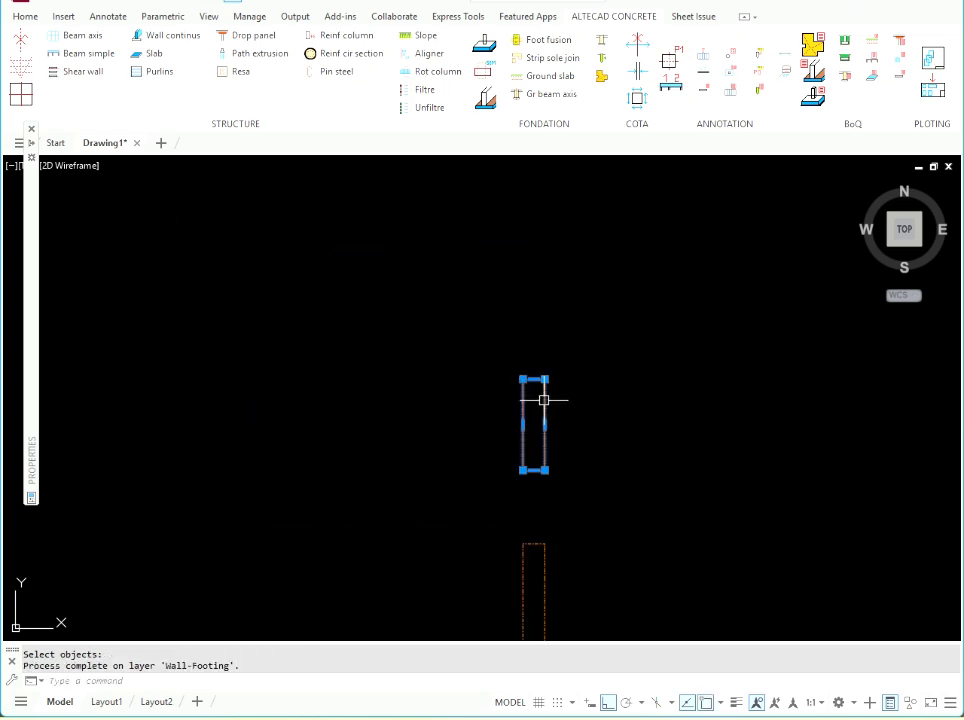
{"action": "key", "text": "Escape"}
{"action": "scroll", "coordinate": [552, 386], "scroll_direction": "down", "scroll_amount": 4}
{"action": "left_click", "coordinate": [512, 220]}
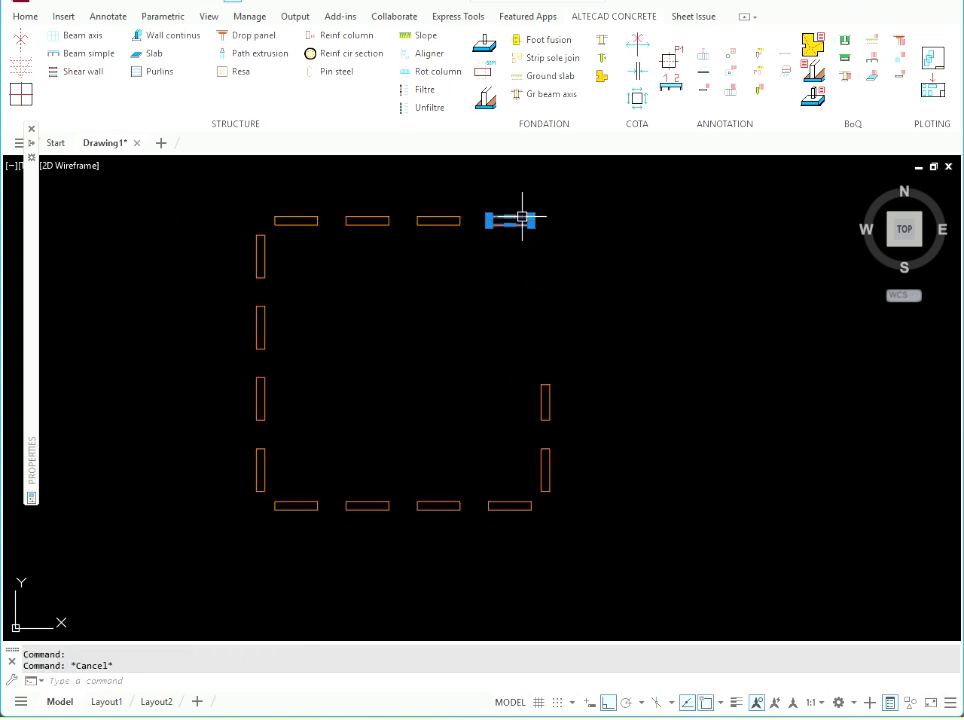
{"action": "key", "text": "Escape"}
{"action": "left_click", "coordinate": [422, 110]}
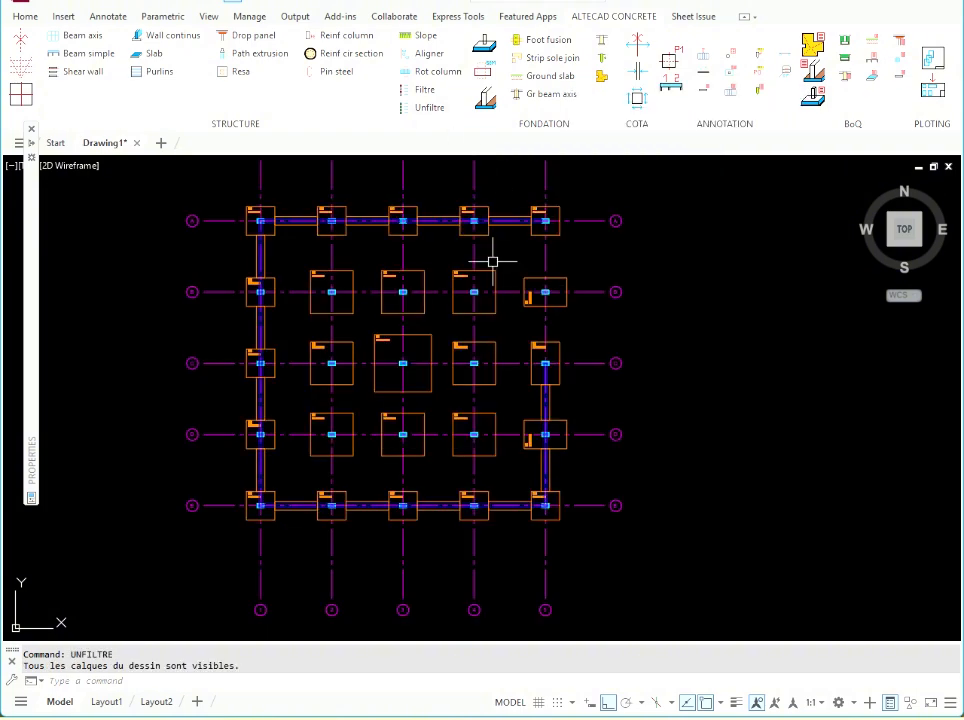
{"action": "middle_click_drag", "start_coordinate": [495, 260], "coordinate": [501, 297]}
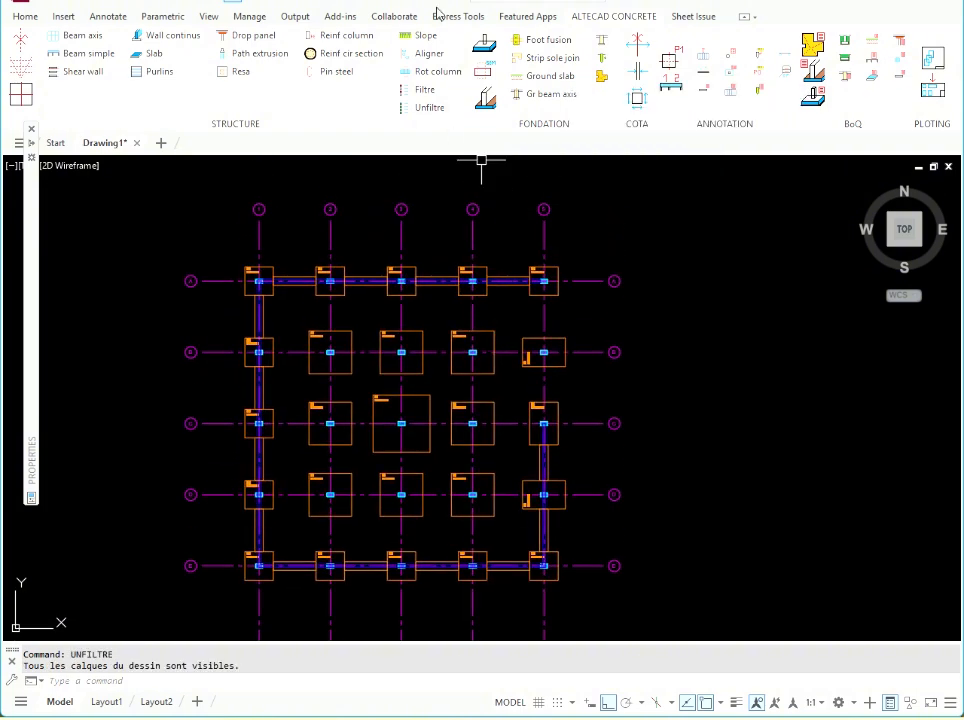